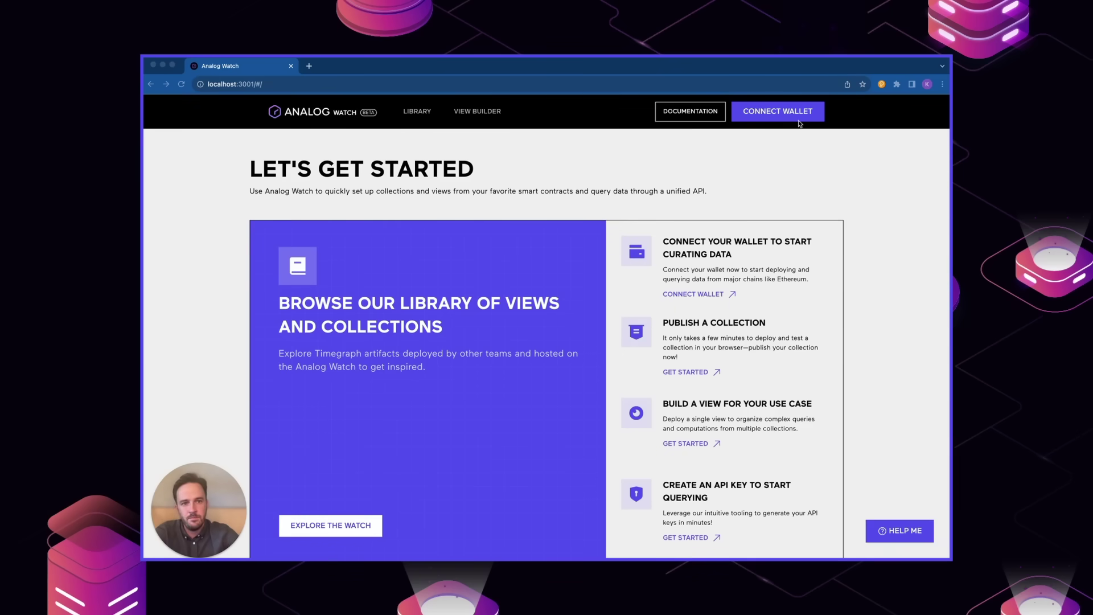
Connect the wallet account and sign the connection in polkadot.js with its password.
{"action": "left_click", "coordinate": [776, 112]}
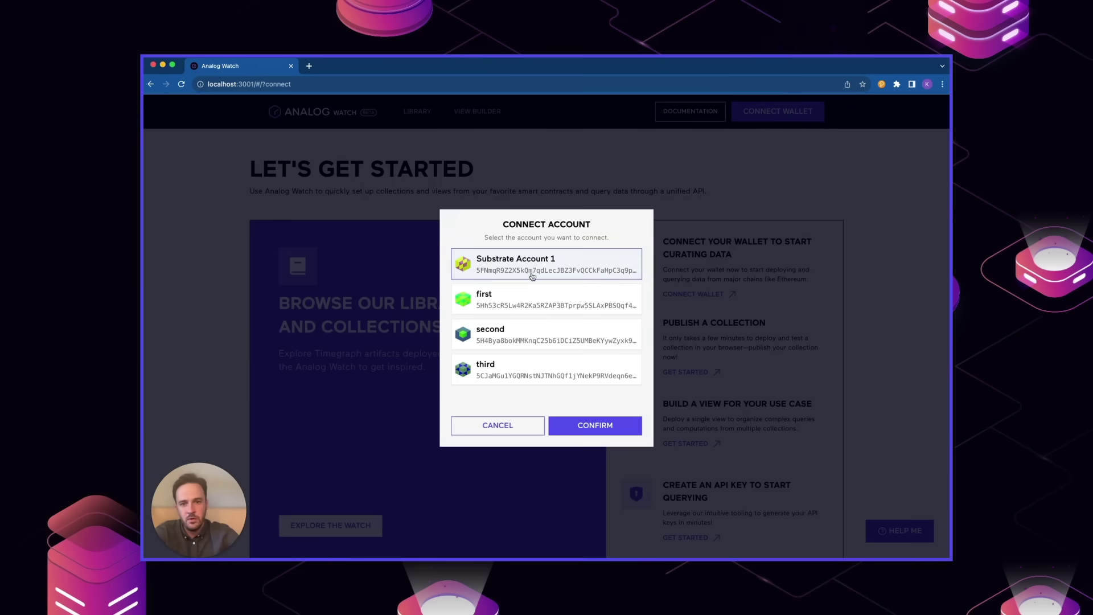
{"action": "left_click", "coordinate": [542, 301]}
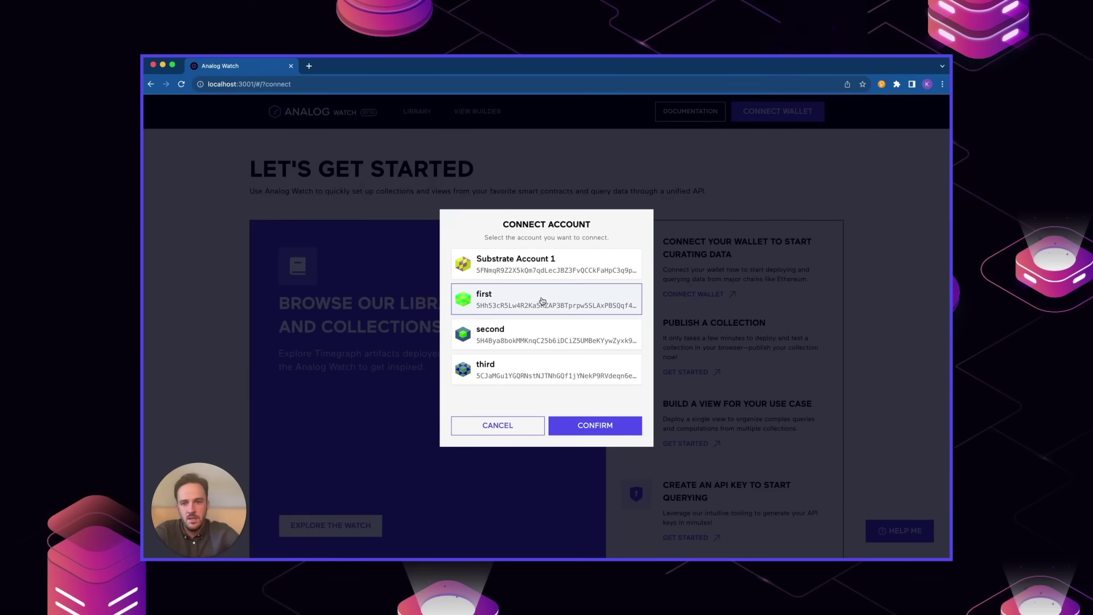
{"action": "left_click", "coordinate": [582, 426]}
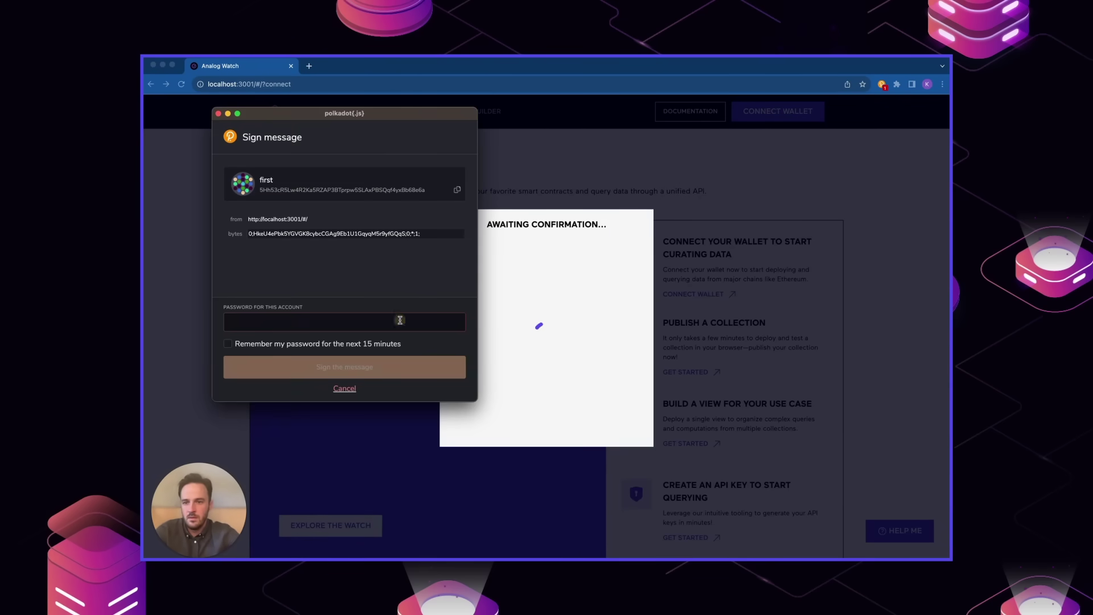
{"action": "type", "text": "********"}
{"action": "key", "text": "Return"}
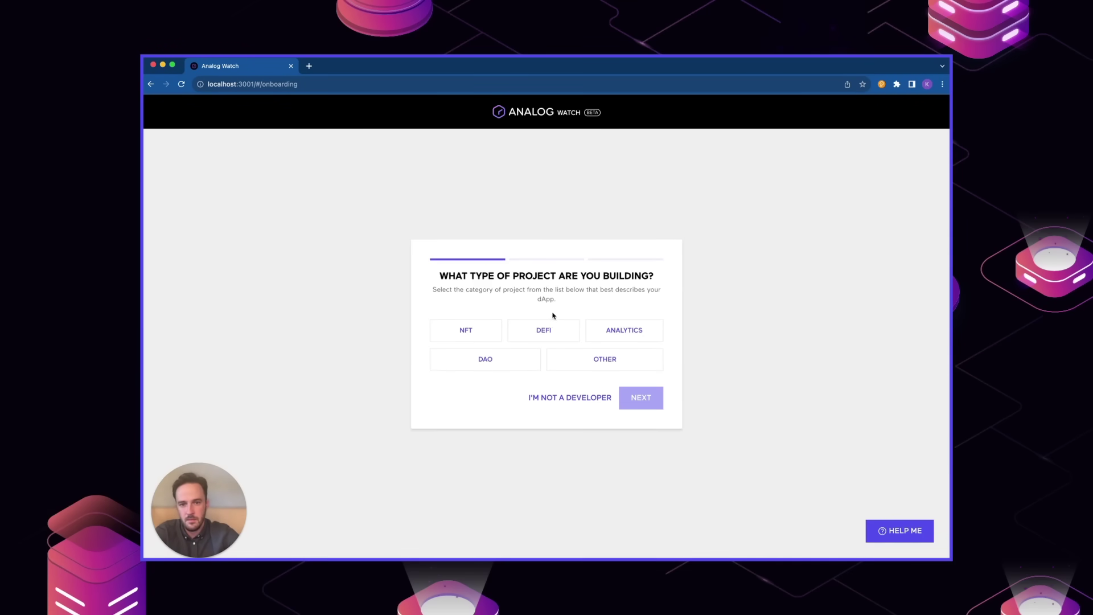
Complete onboarding as a DeFi project on Ethereum building a cross-chain dApp.
{"action": "left_click", "coordinate": [548, 335]}
{"action": "left_click", "coordinate": [638, 406]}
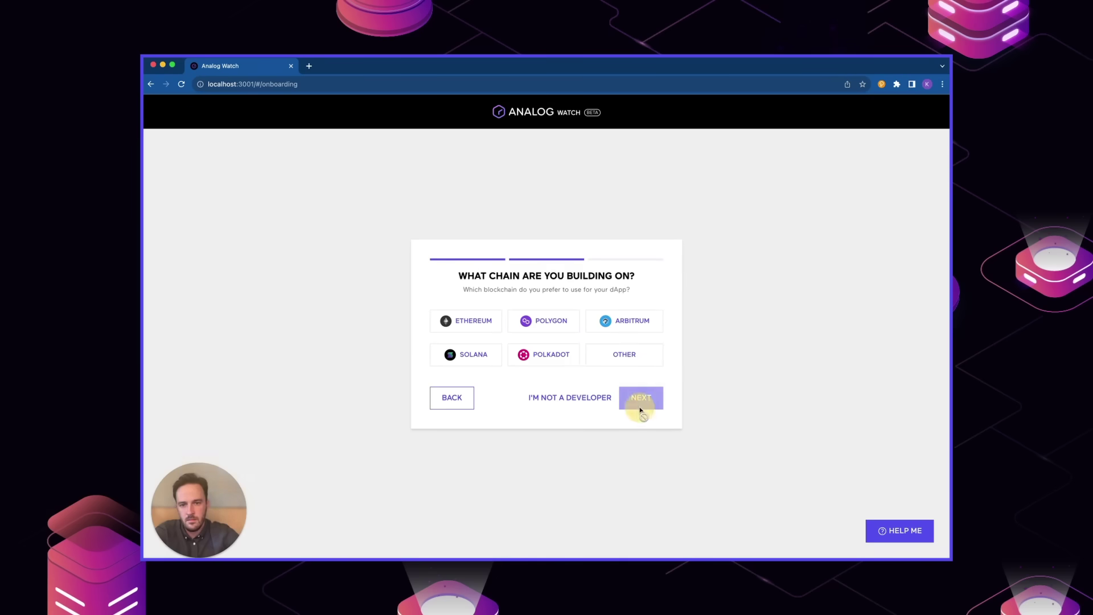
{"action": "left_click", "coordinate": [493, 321]}
{"action": "left_click", "coordinate": [633, 397]}
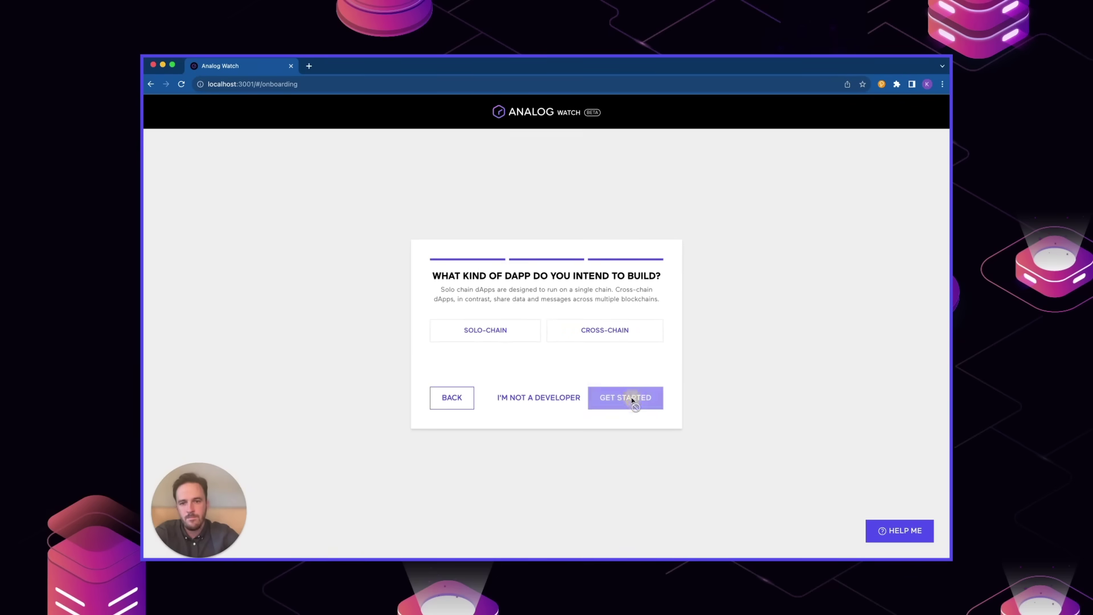
{"action": "left_click", "coordinate": [567, 336]}
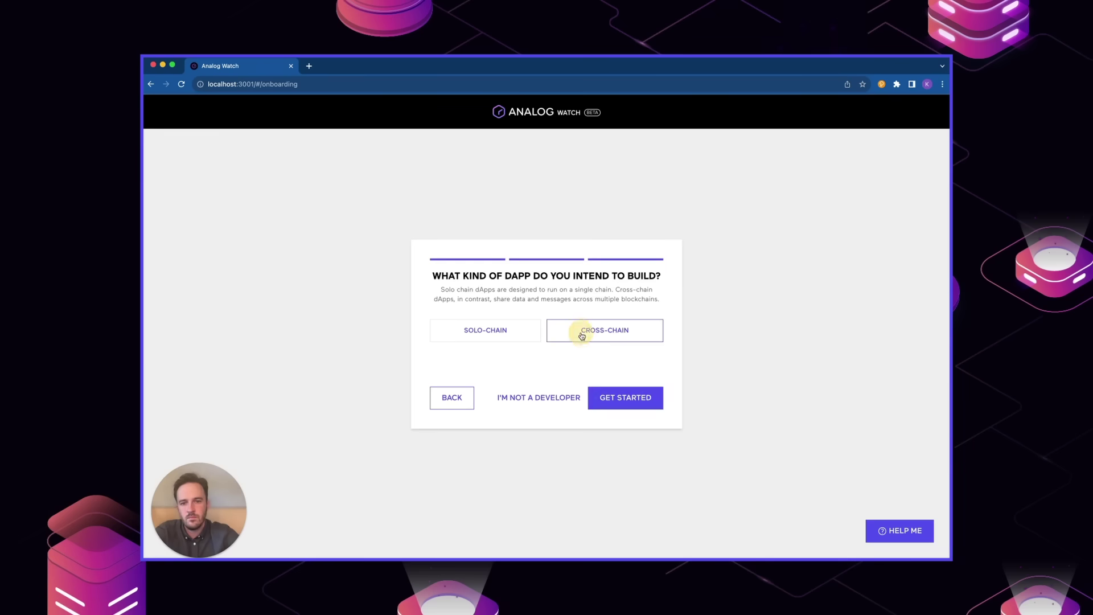
{"action": "left_click", "coordinate": [626, 398]}
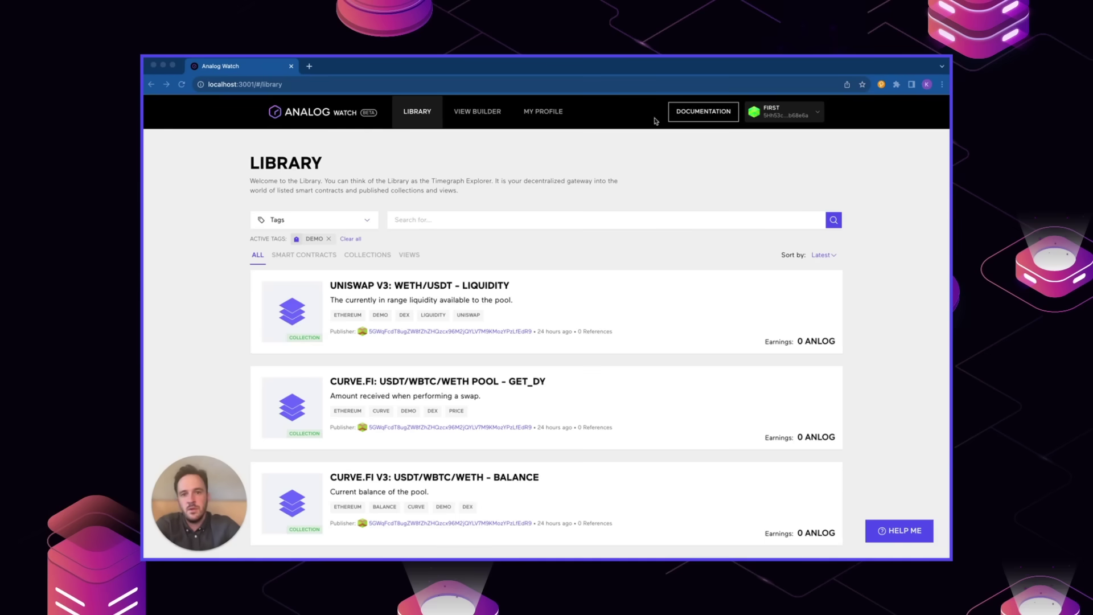
Browse the Library's Smart Contracts, Collections and Views lists and glance at the available tags.
{"action": "left_click", "coordinate": [524, 175]}
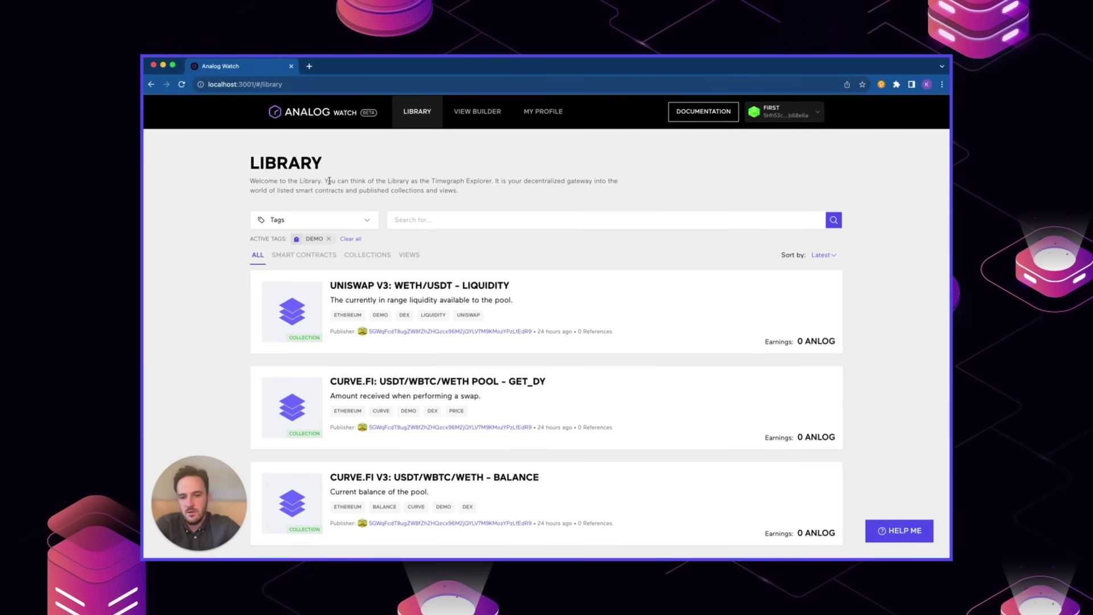
{"action": "left_click", "coordinate": [288, 259]}
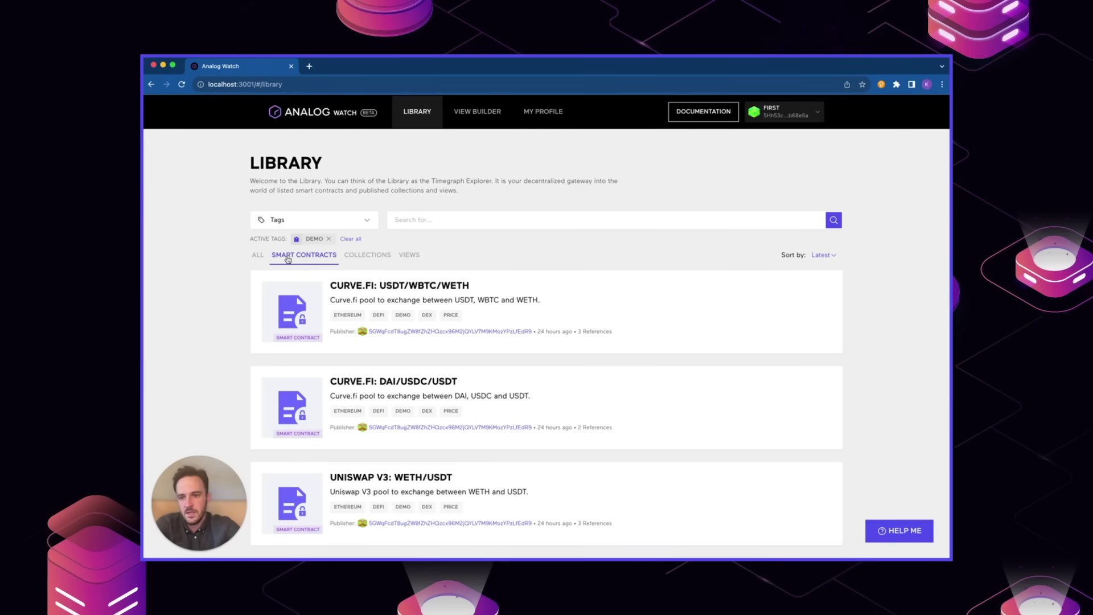
{"action": "scroll", "coordinate": [387, 259], "scroll_direction": "down", "scroll_amount": 1}
{"action": "scroll", "coordinate": [429, 262], "scroll_direction": "up", "scroll_amount": 1}
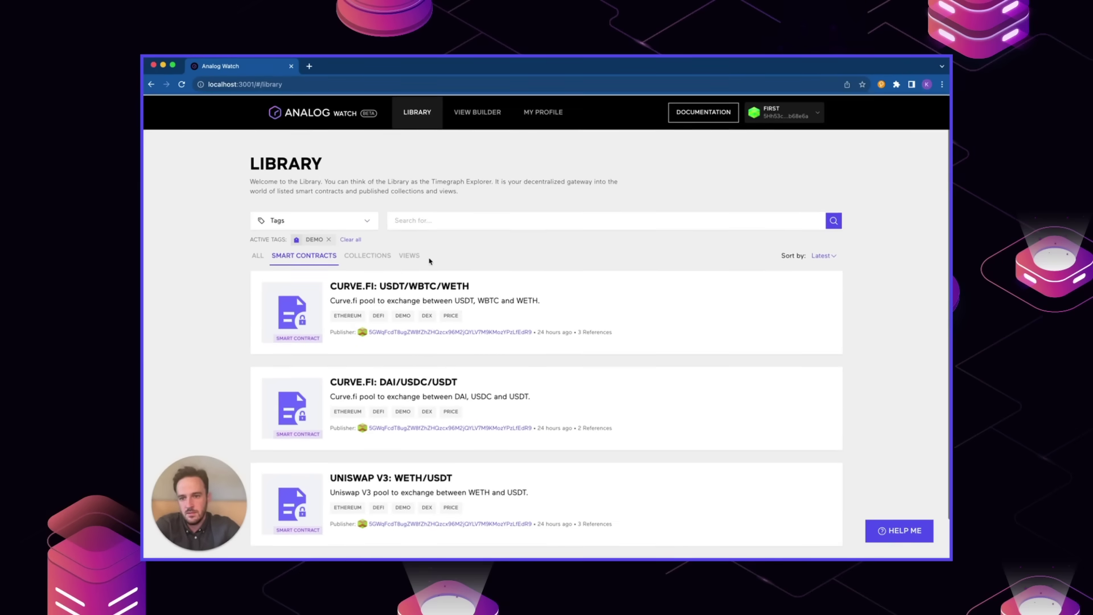
{"action": "left_click", "coordinate": [377, 260]}
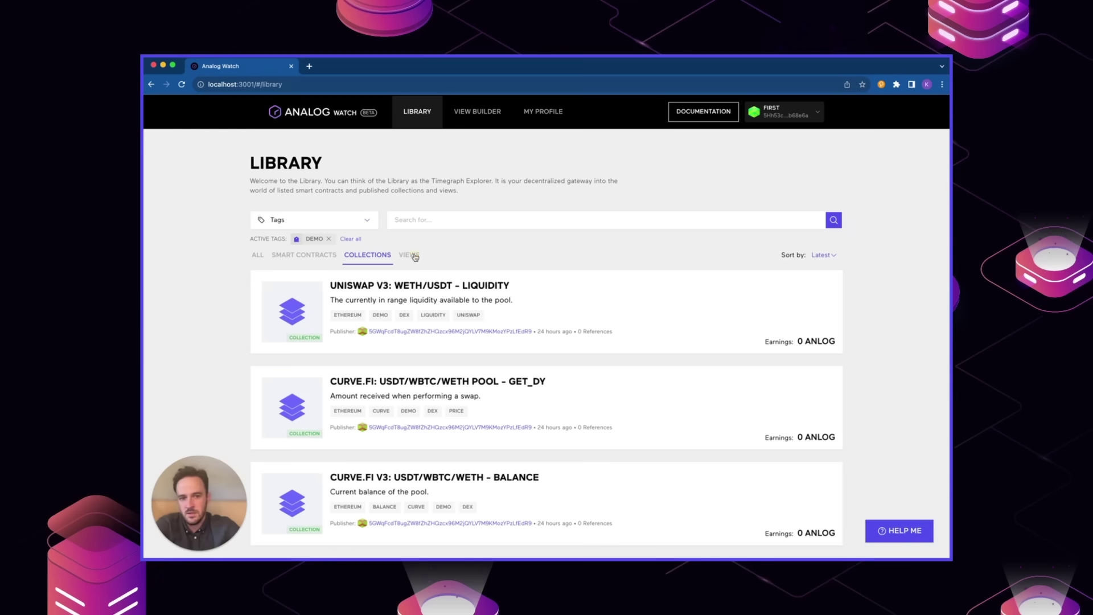
{"action": "left_click", "coordinate": [415, 257]}
{"action": "left_click", "coordinate": [306, 254]}
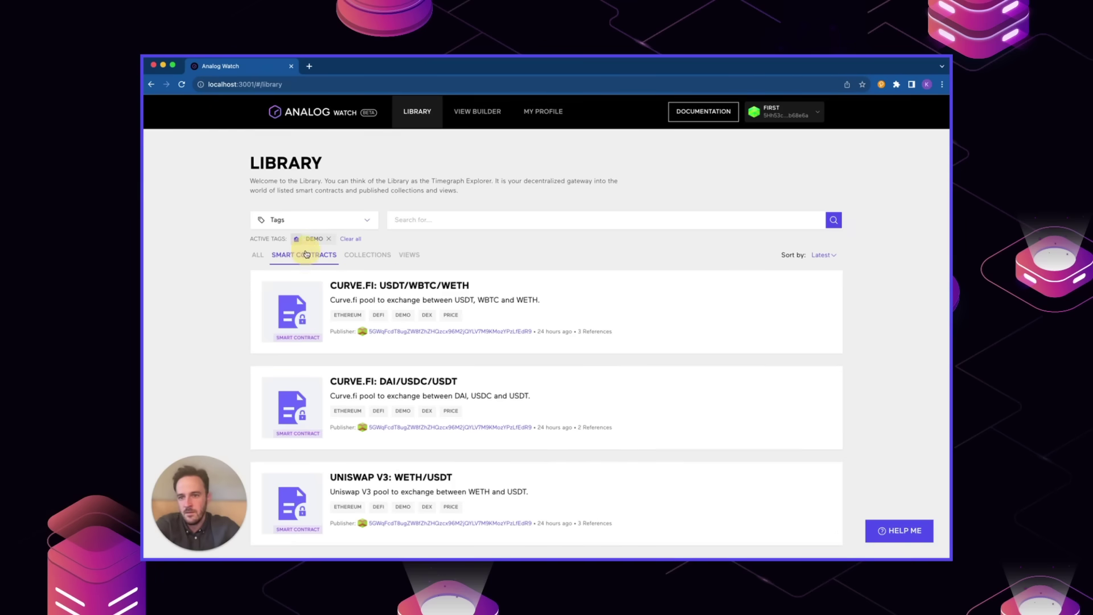
{"action": "left_click", "coordinate": [325, 225]}
{"action": "left_click", "coordinate": [331, 222]}
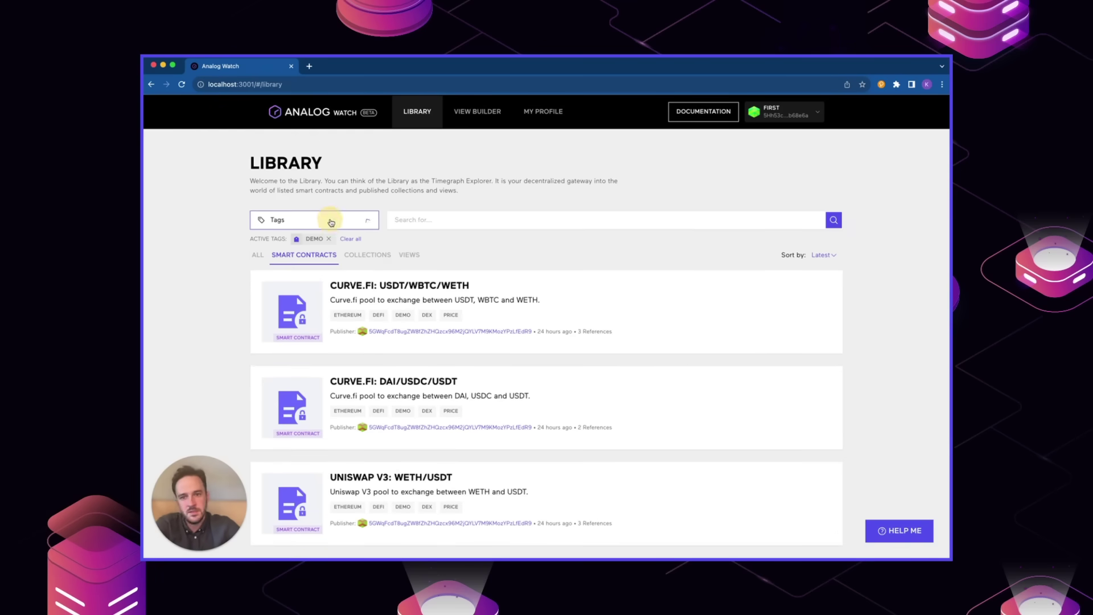
Search the Library for 'curve', then remove the Curve filter to show all demo contracts.
{"action": "left_click", "coordinate": [457, 222]}
{"action": "type", "text": "curve"}
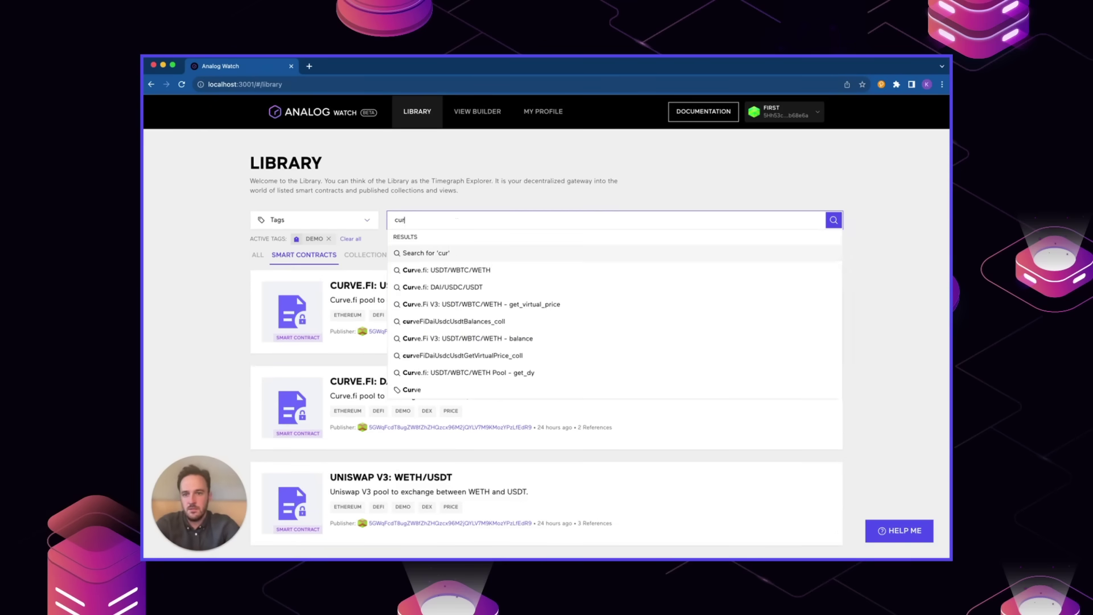
{"action": "left_click", "coordinate": [437, 255]}
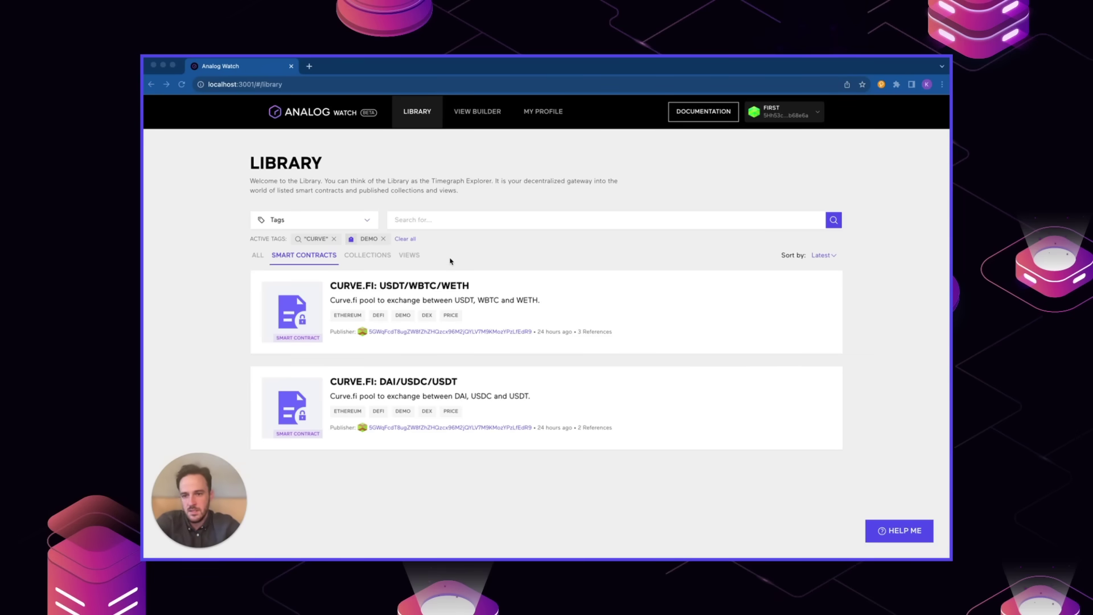
{"action": "left_click", "coordinate": [335, 239]}
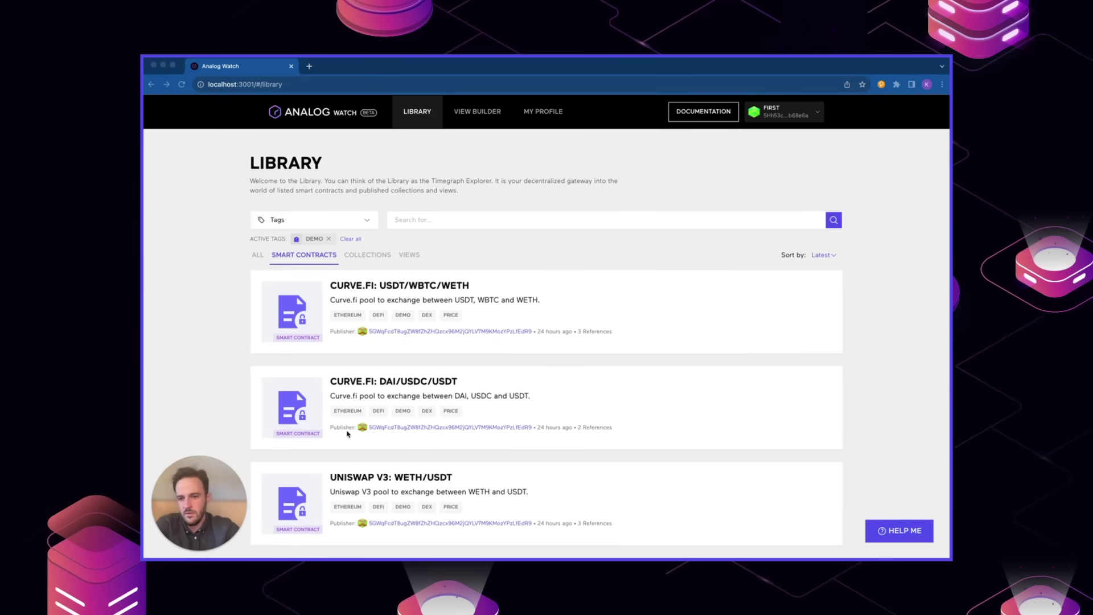
Open the UNISWAP V3: WETH/USDT contract page and look through its collections.
{"action": "left_click", "coordinate": [364, 480]}
{"action": "left_click", "coordinate": [364, 478]}
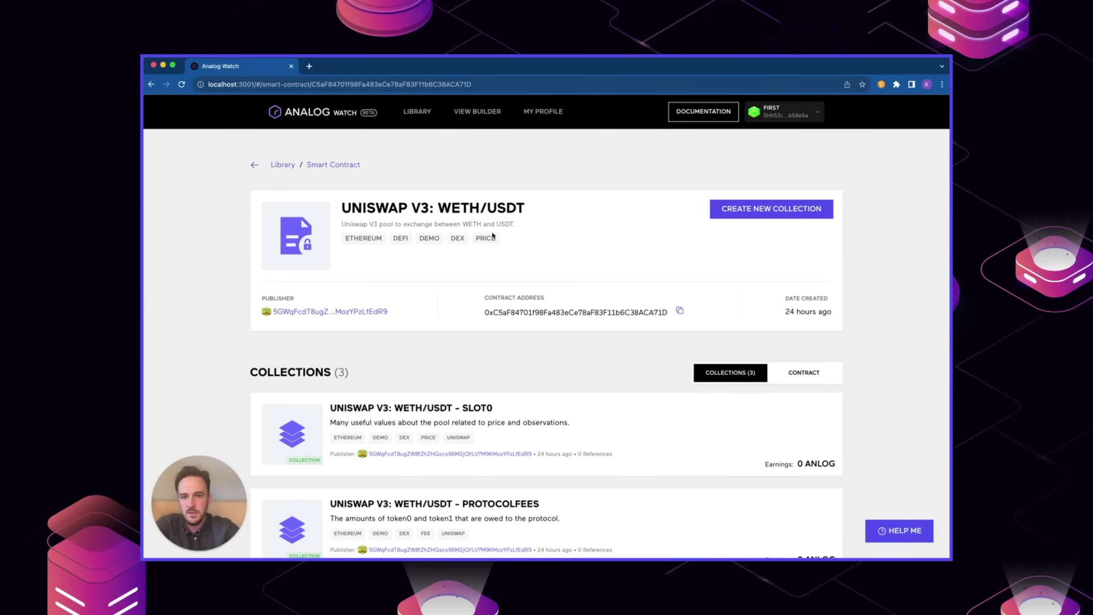
{"action": "scroll", "coordinate": [651, 224], "scroll_direction": "down", "scroll_amount": 2}
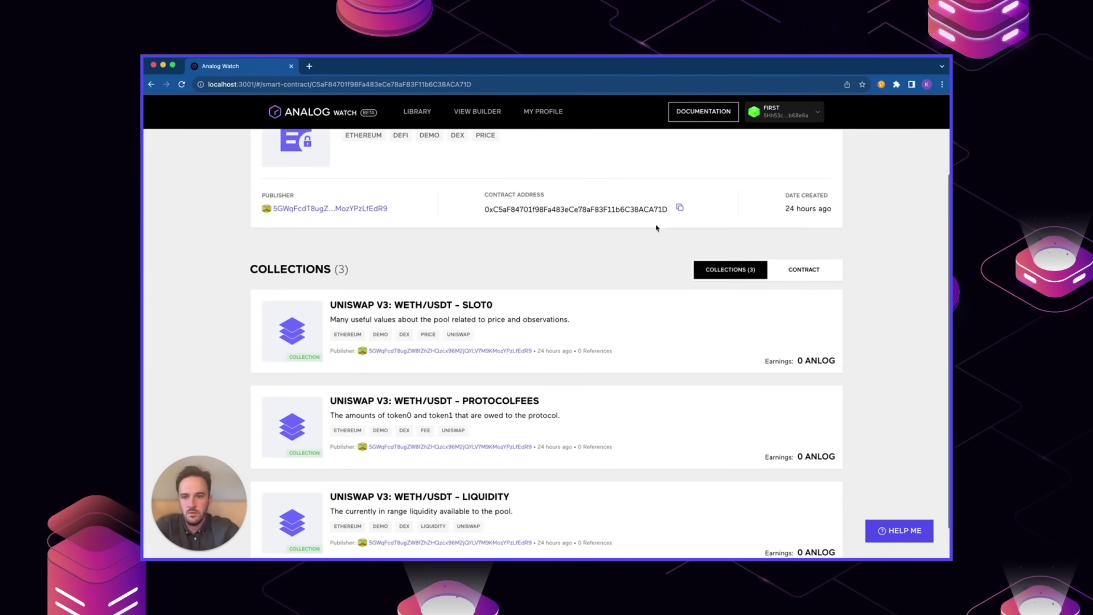
{"action": "scroll", "coordinate": [656, 228], "scroll_direction": "down", "scroll_amount": 1}
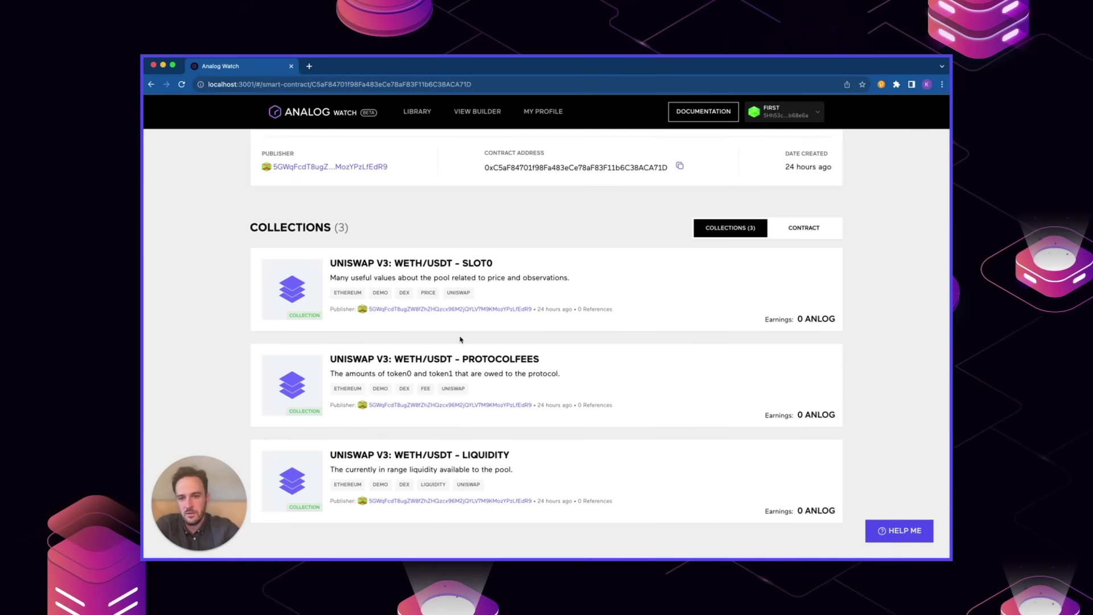
{"action": "scroll", "coordinate": [462, 340], "scroll_direction": "up", "scroll_amount": 3}
Show the contract's functions and ABI and highlight sqrtPriceX96 in the slot0 signature.
{"action": "left_click", "coordinate": [803, 374]}
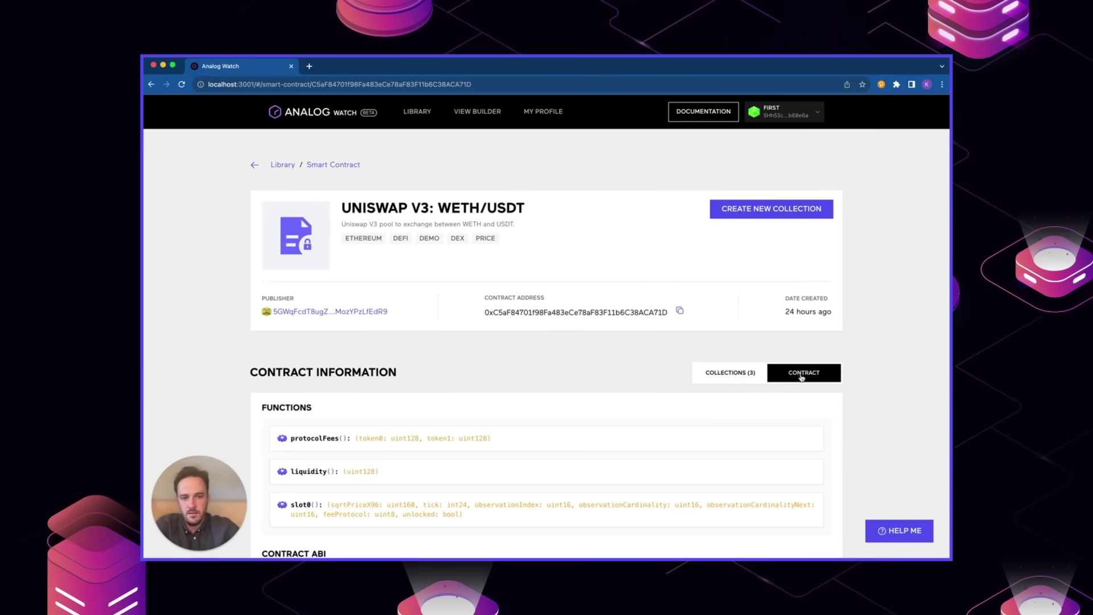
{"action": "scroll", "coordinate": [538, 344], "scroll_direction": "down", "scroll_amount": 2}
{"action": "scroll", "coordinate": [510, 258], "scroll_direction": "down", "scroll_amount": 2}
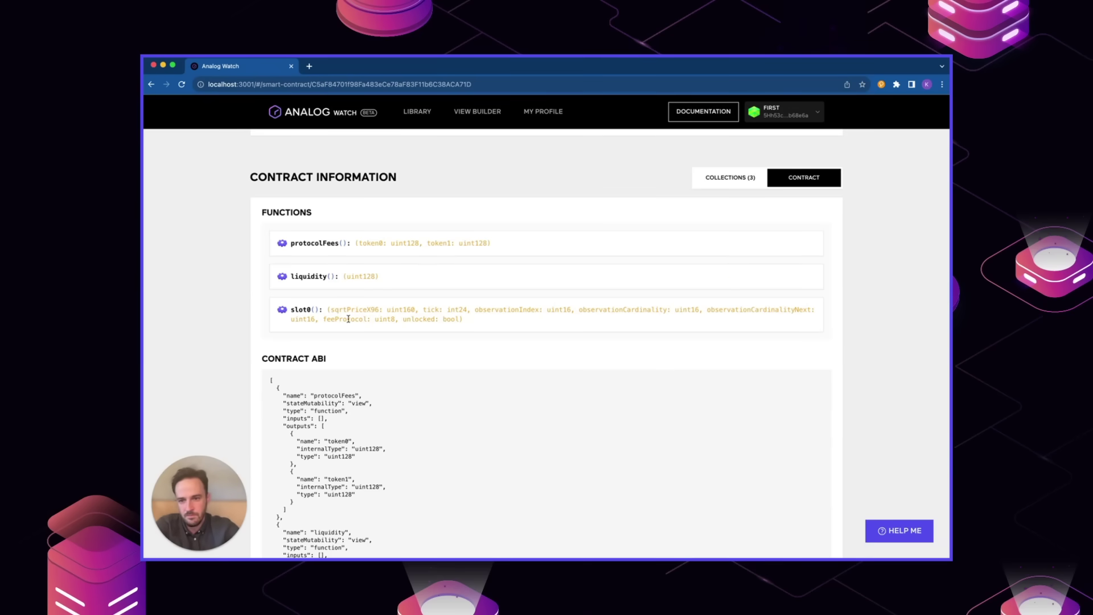
{"action": "scroll", "coordinate": [319, 319], "scroll_direction": "up", "scroll_amount": 4}
{"action": "scroll", "coordinate": [349, 323], "scroll_direction": "down", "scroll_amount": 3}
{"action": "scroll", "coordinate": [349, 323], "scroll_direction": "down", "scroll_amount": 2}
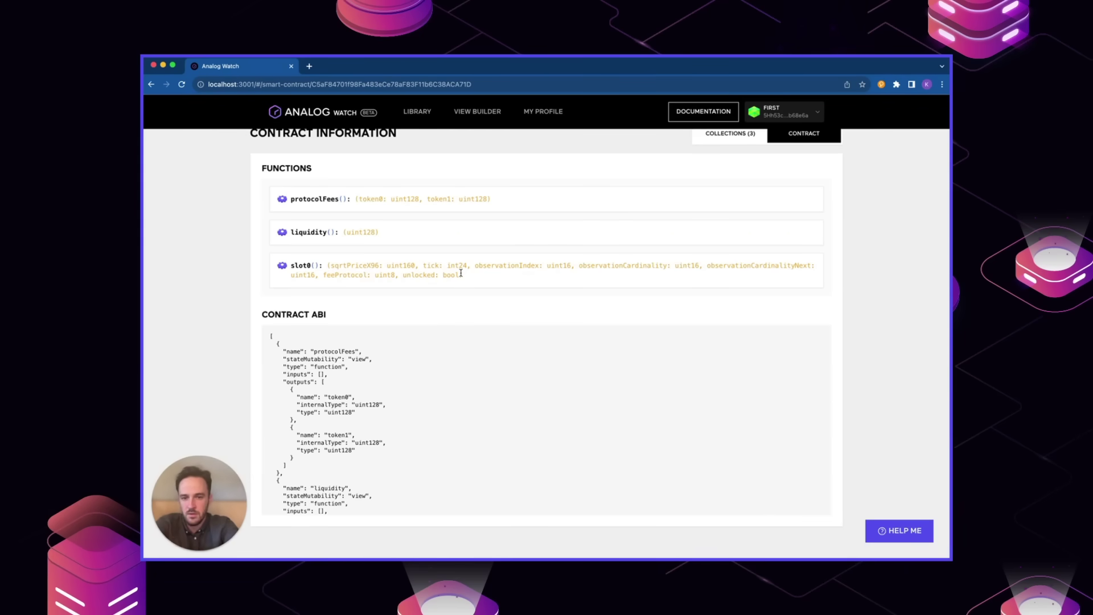
{"action": "scroll", "coordinate": [573, 301], "scroll_direction": "up", "scroll_amount": 1}
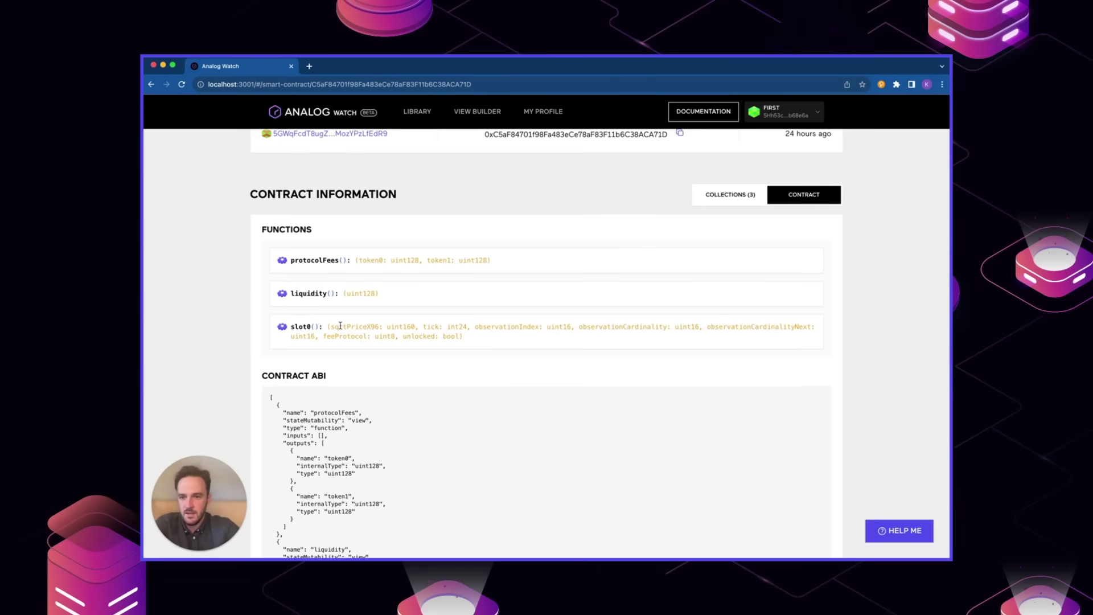
{"action": "left_click_drag", "start_coordinate": [333, 327], "coordinate": [415, 327]}
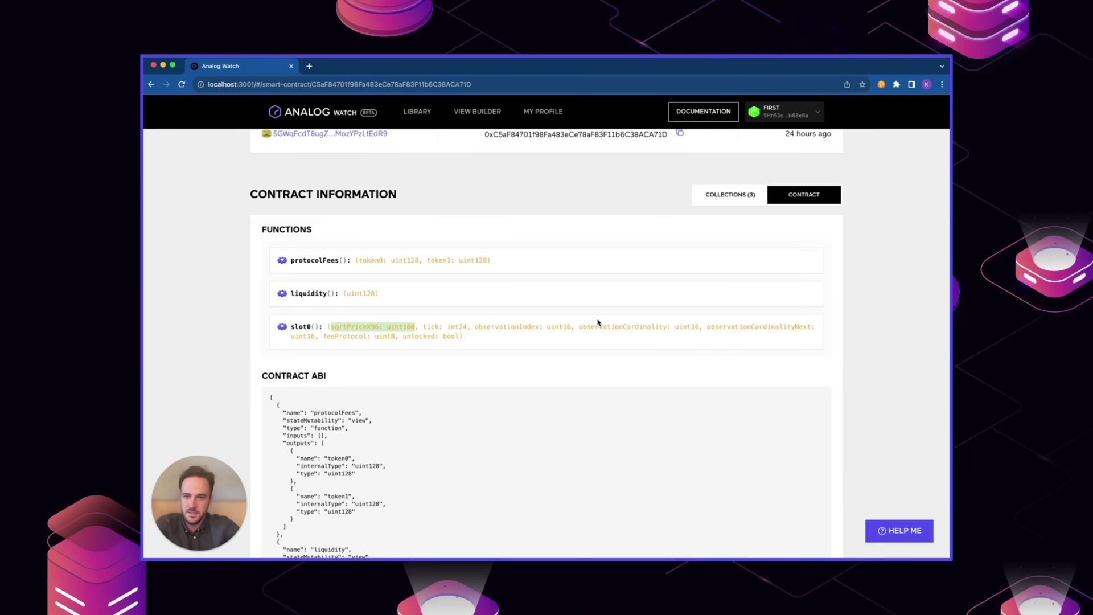
{"action": "scroll", "coordinate": [598, 322], "scroll_direction": "up", "scroll_amount": 5}
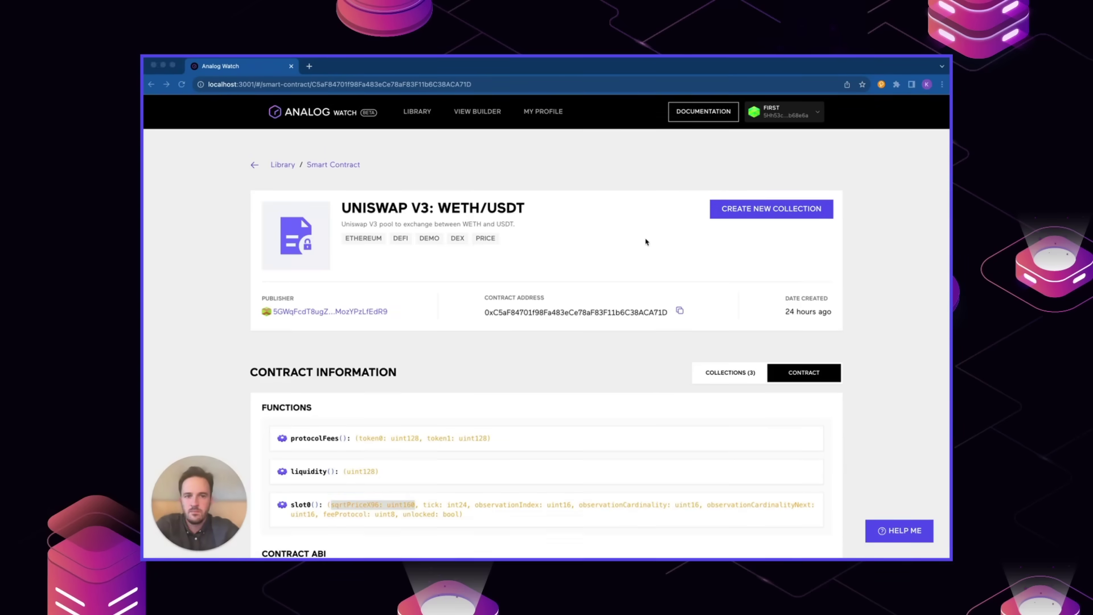
Start a new collection from the slot0 method and name it myNewCollection.
{"action": "left_click", "coordinate": [766, 210]}
{"action": "left_click", "coordinate": [769, 211]}
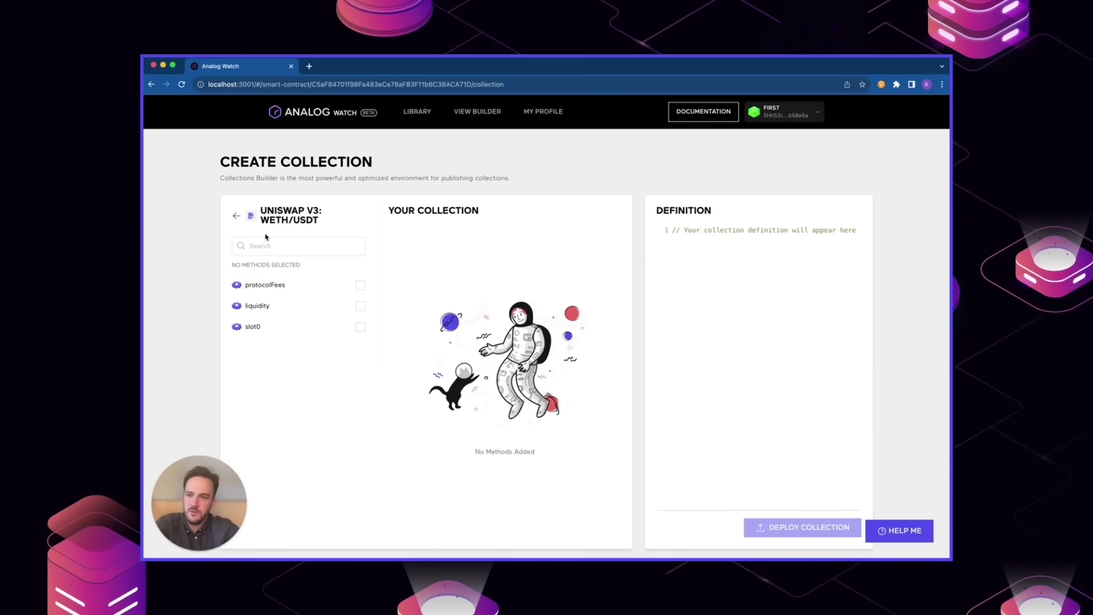
{"action": "left_click", "coordinate": [361, 327]}
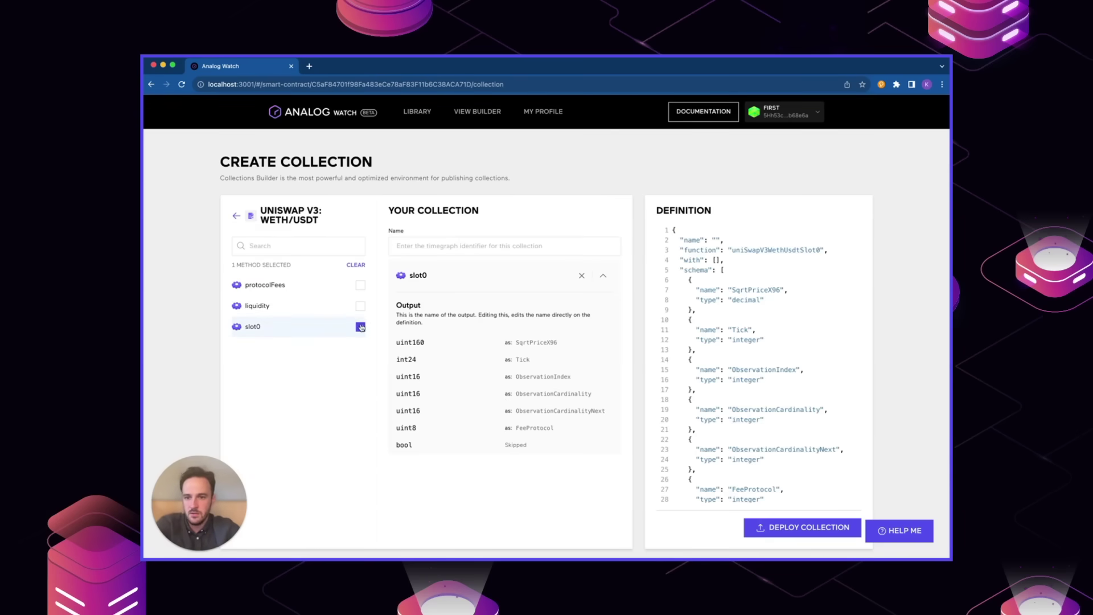
{"action": "left_click", "coordinate": [442, 247]}
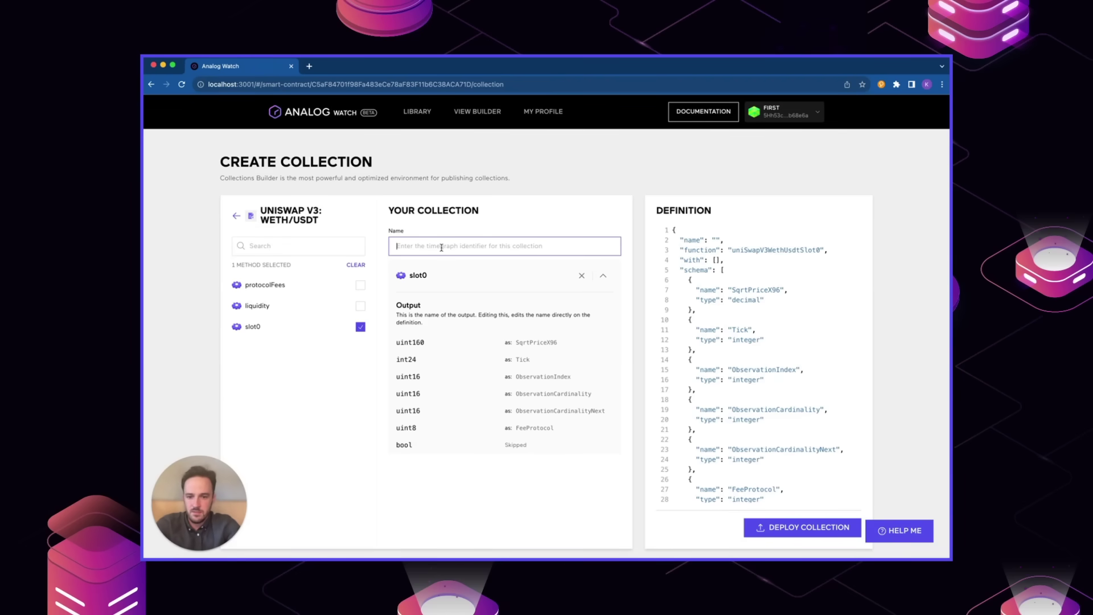
{"action": "type", "text": "myNew"}
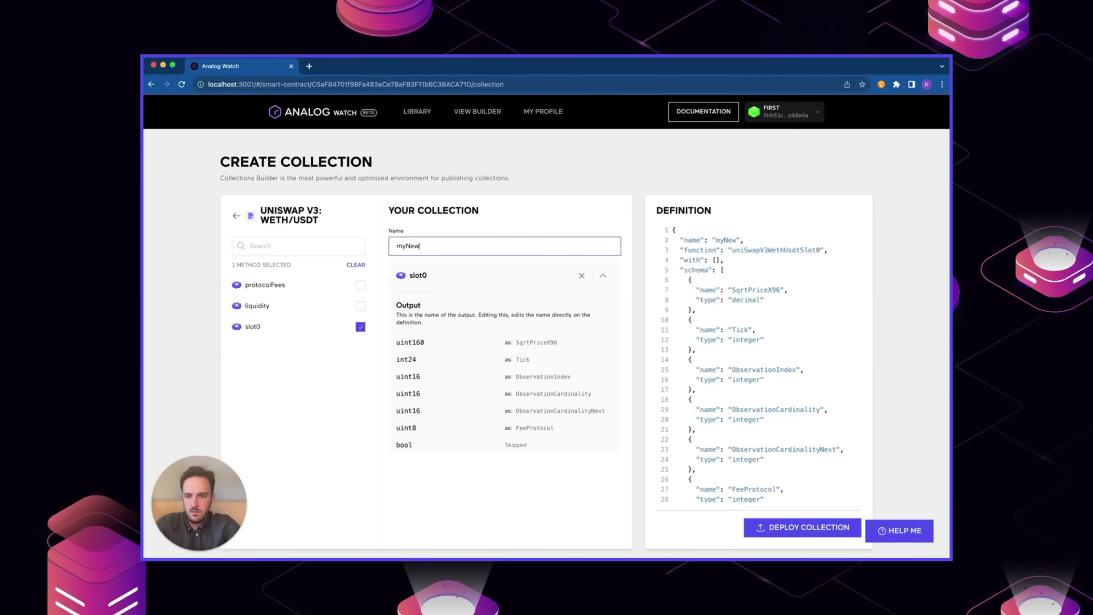
{"action": "type", "text": "Collection"}
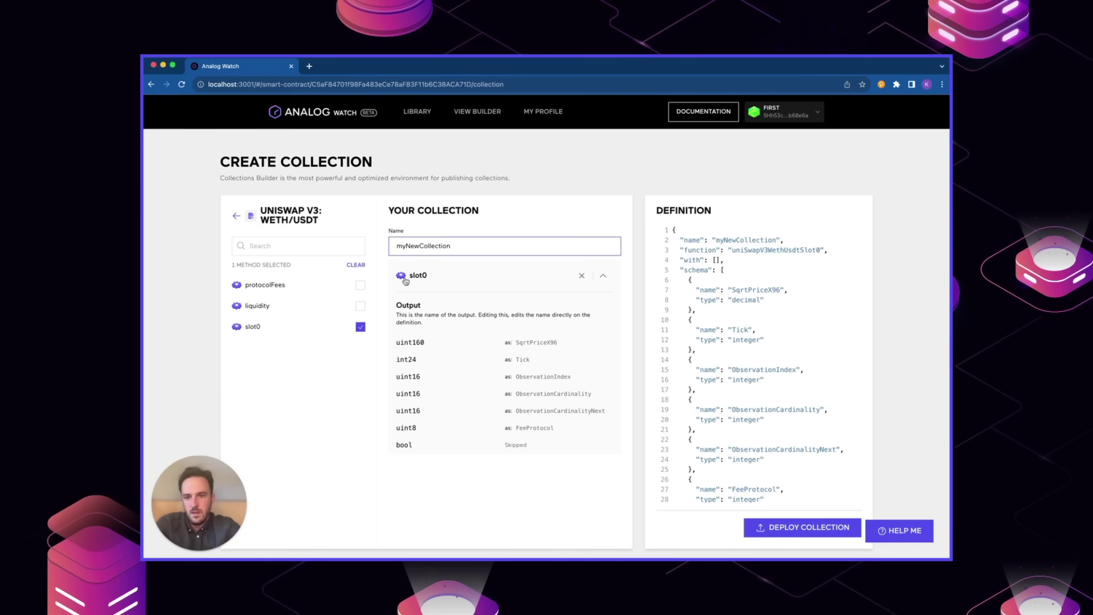
Keep the SqrtPriceX96 output name unchanged and review the generated JSON definition.
{"action": "double_click", "coordinate": [533, 342]}
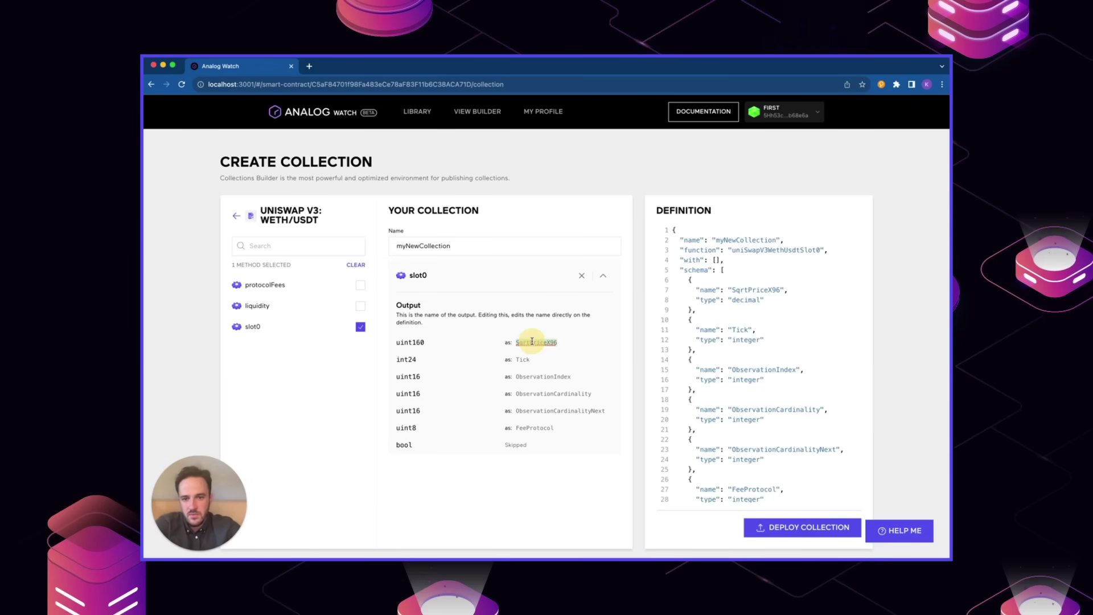
{"action": "left_click", "coordinate": [527, 358]}
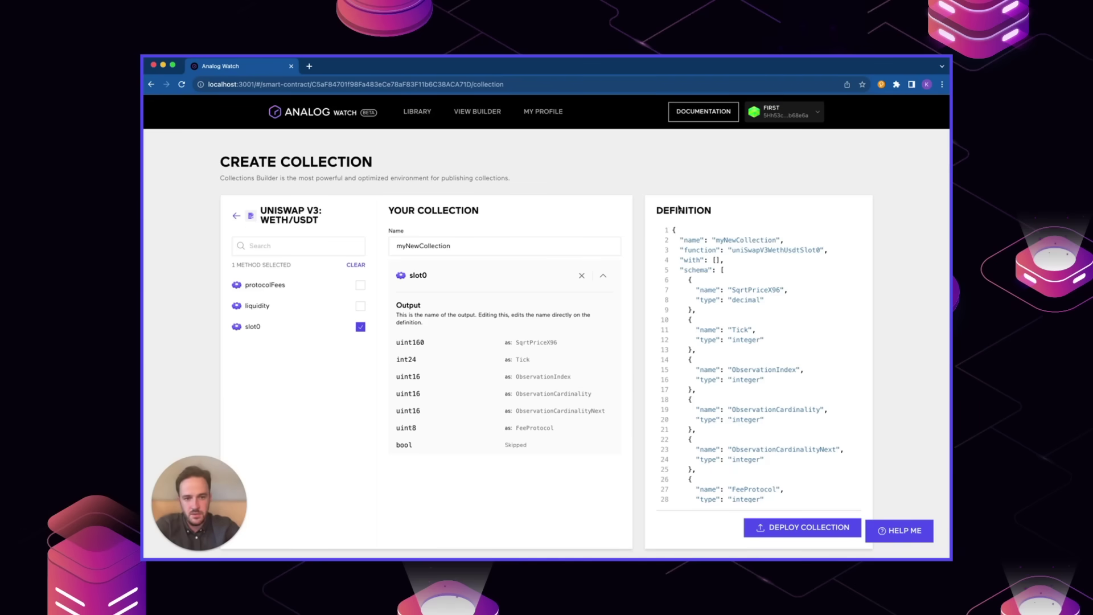
{"action": "scroll", "coordinate": [746, 324], "scroll_direction": "down", "scroll_amount": 2}
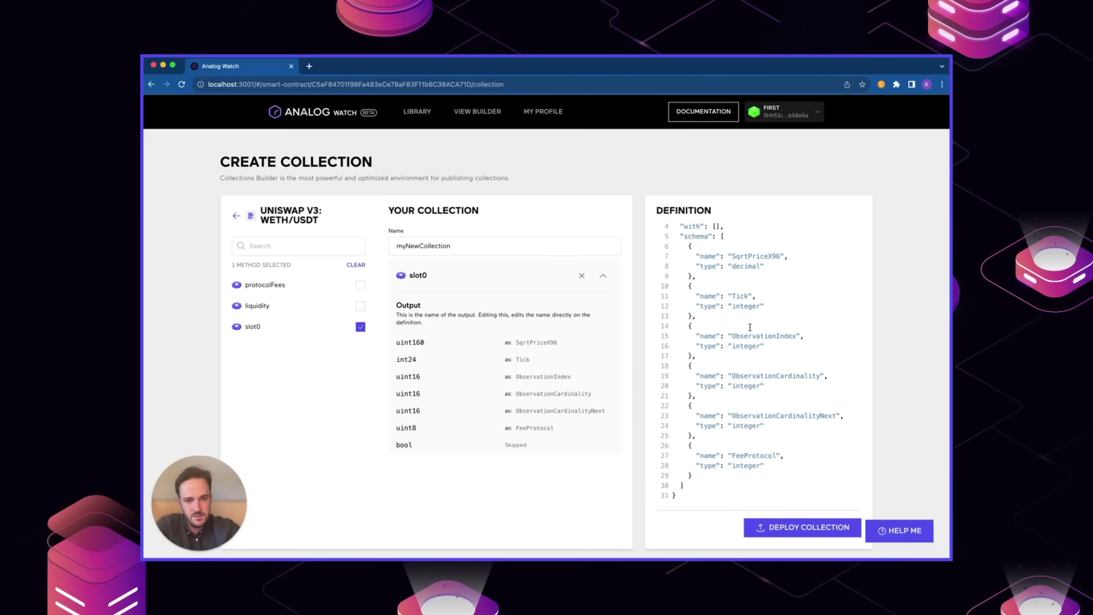
{"action": "scroll", "coordinate": [750, 328], "scroll_direction": "up", "scroll_amount": 2}
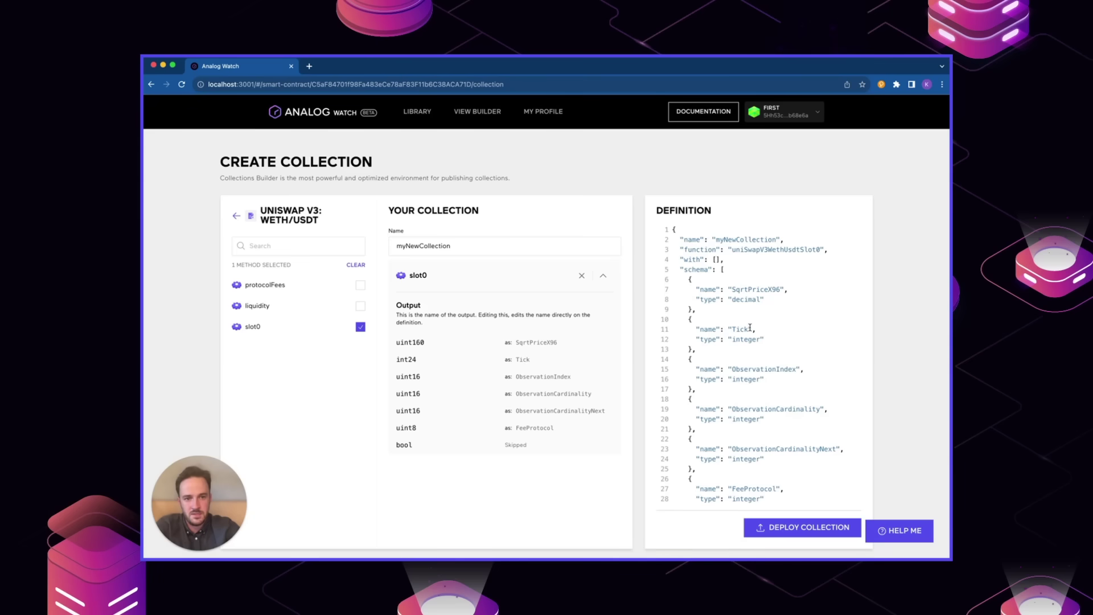
{"action": "scroll", "coordinate": [735, 381], "scroll_direction": "down", "scroll_amount": 2}
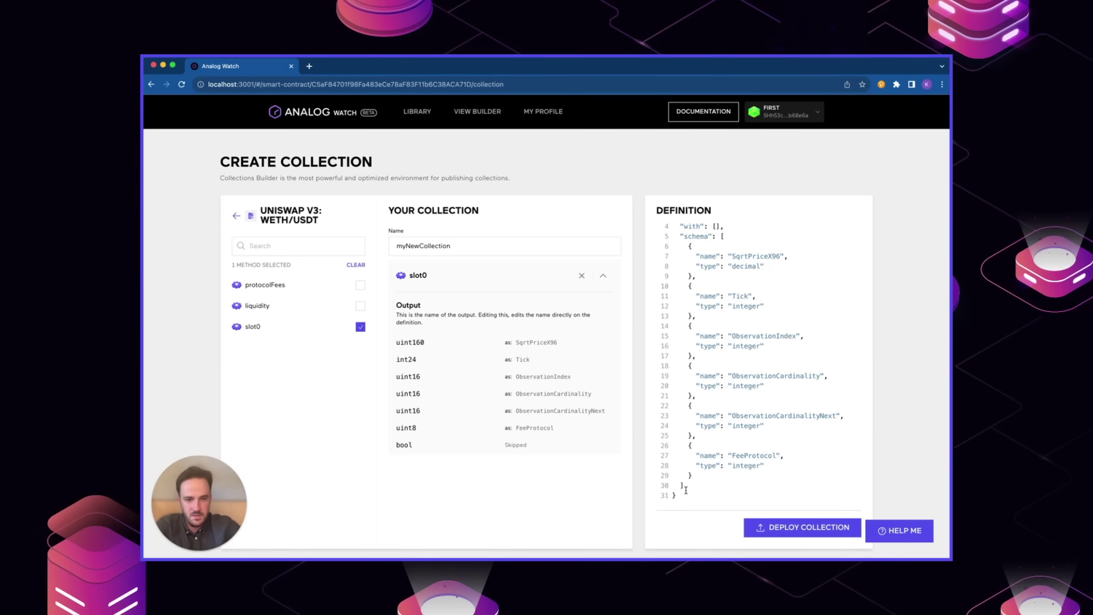
{"action": "scroll", "coordinate": [685, 485], "scroll_direction": "up", "scroll_amount": 2}
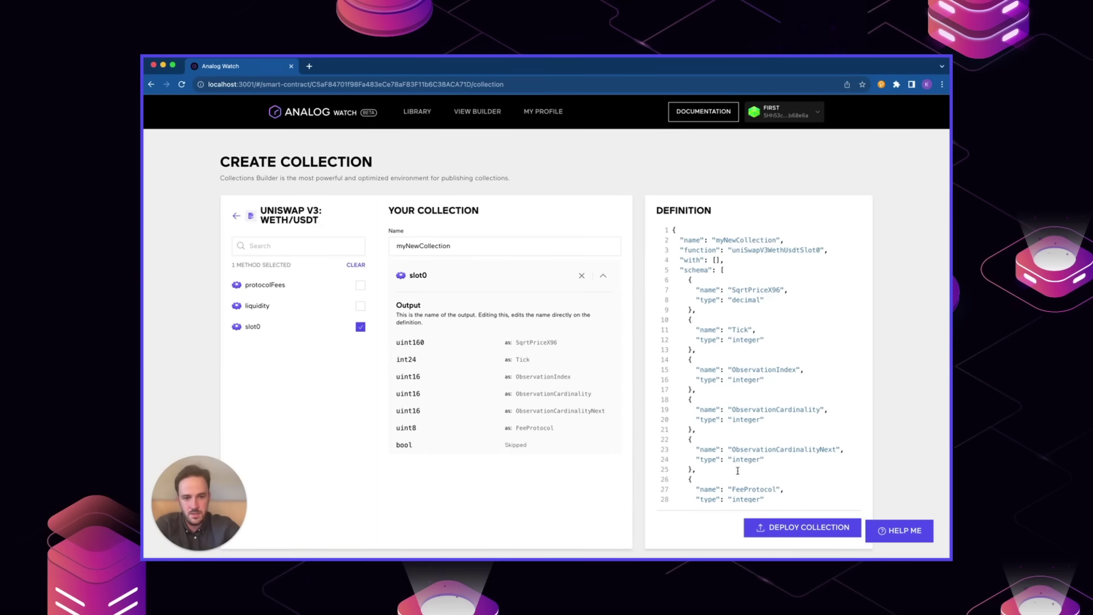
Begin deploying and rename the collection to 'UnisSwap v3 - slot0 collection'.
{"action": "left_click", "coordinate": [812, 529]}
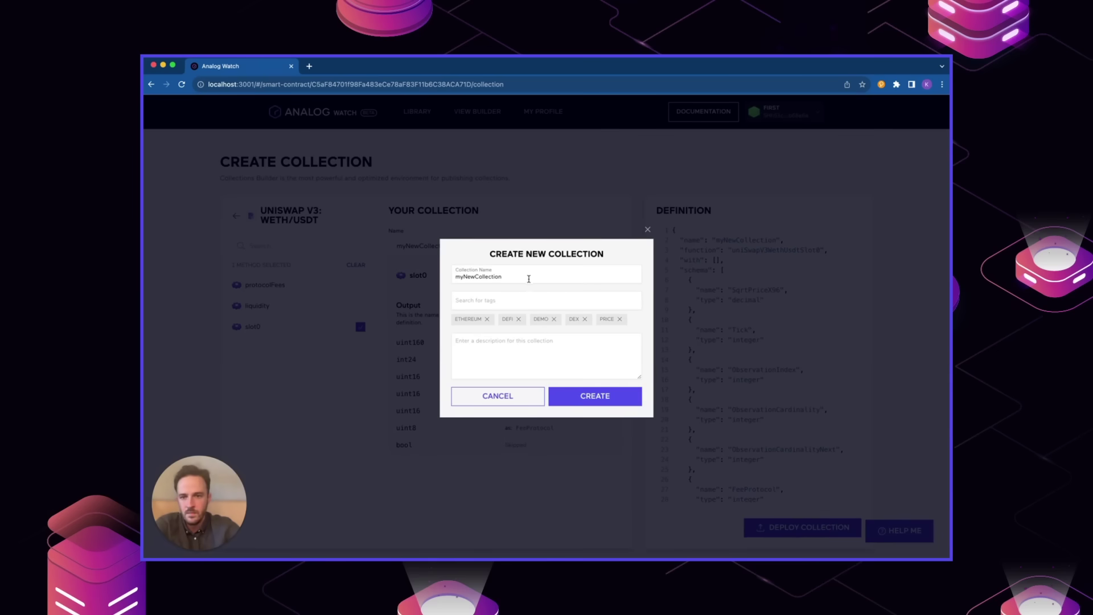
{"action": "double_click", "coordinate": [528, 279]}
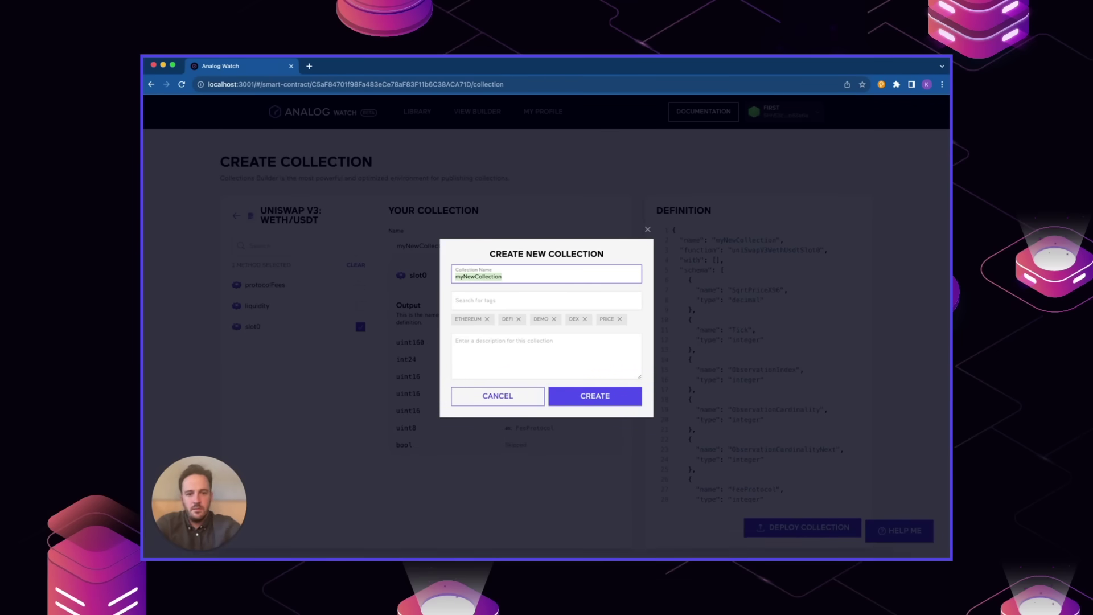
{"action": "key", "text": "BackSpace"}
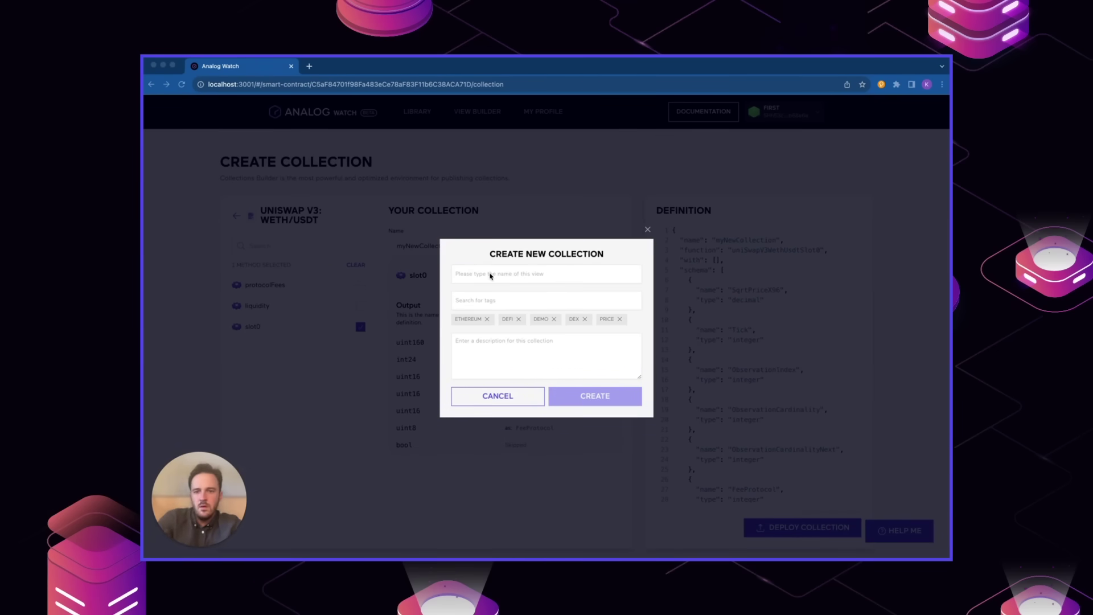
{"action": "left_click", "coordinate": [490, 276]}
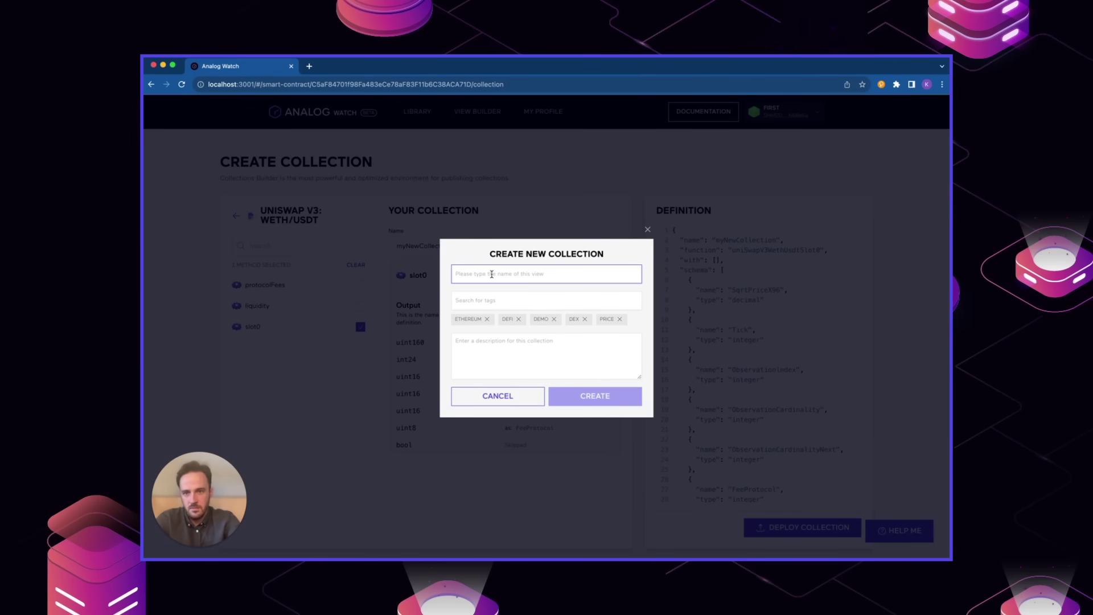
{"action": "type", "text": "Unis"}
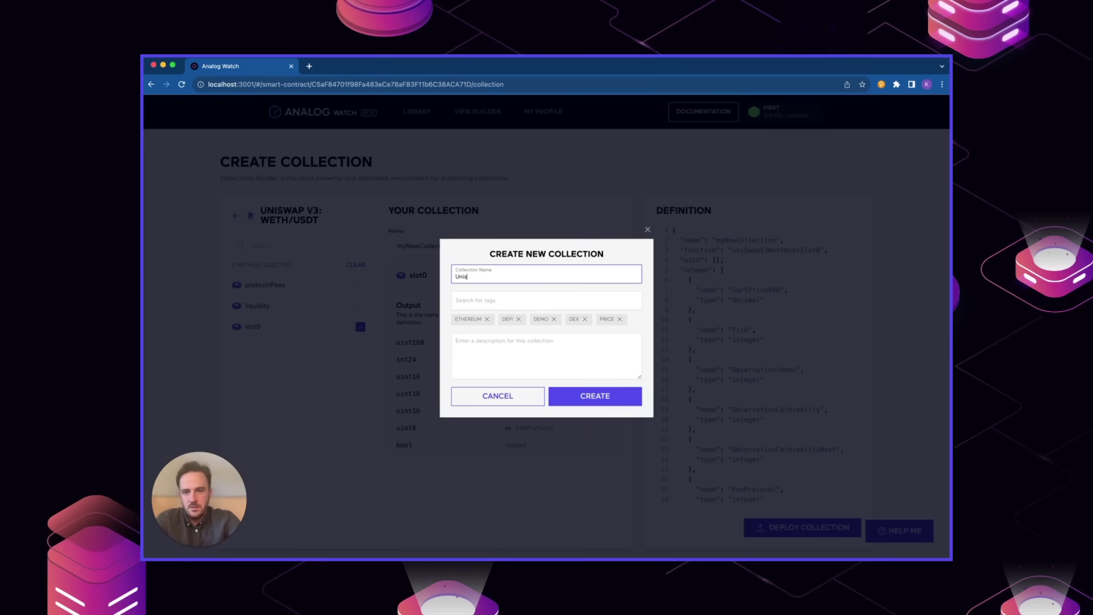
{"action": "type", "text": "Swap v3 - slot0 collection"}
{"action": "key", "text": "Tab"}
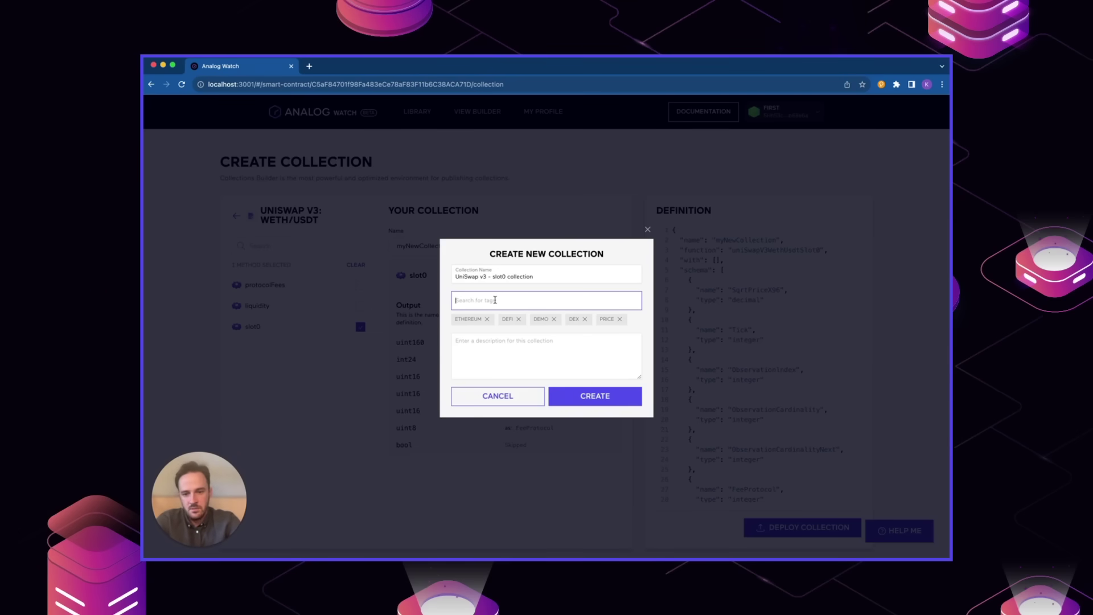
Add a new slot0 tag, paste the storage slot description, and create the collection.
{"action": "type", "text": "slot0"}
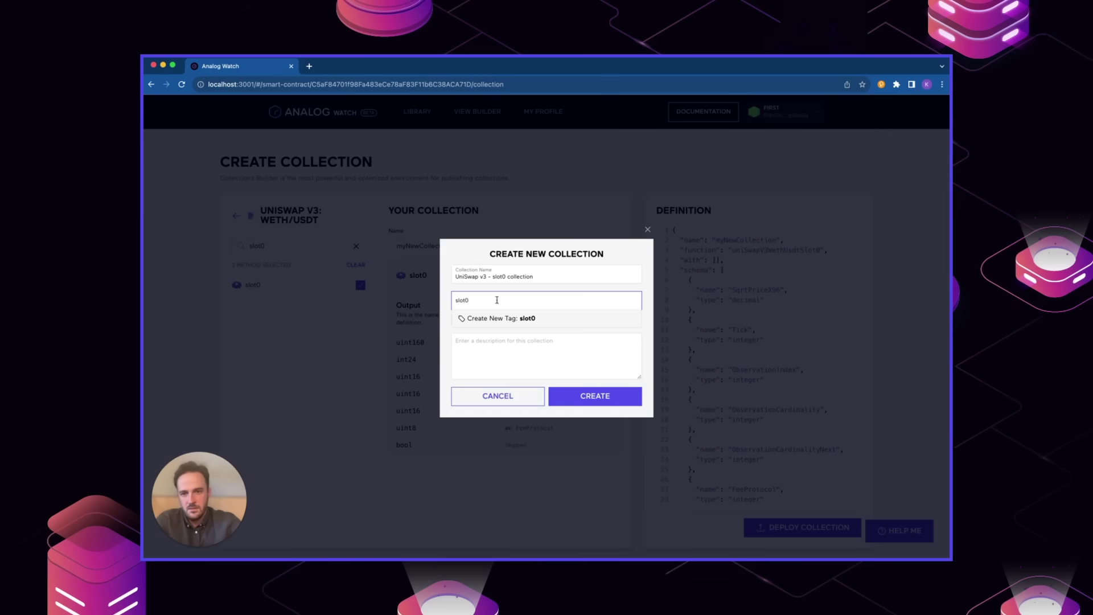
{"action": "left_click", "coordinate": [528, 320]}
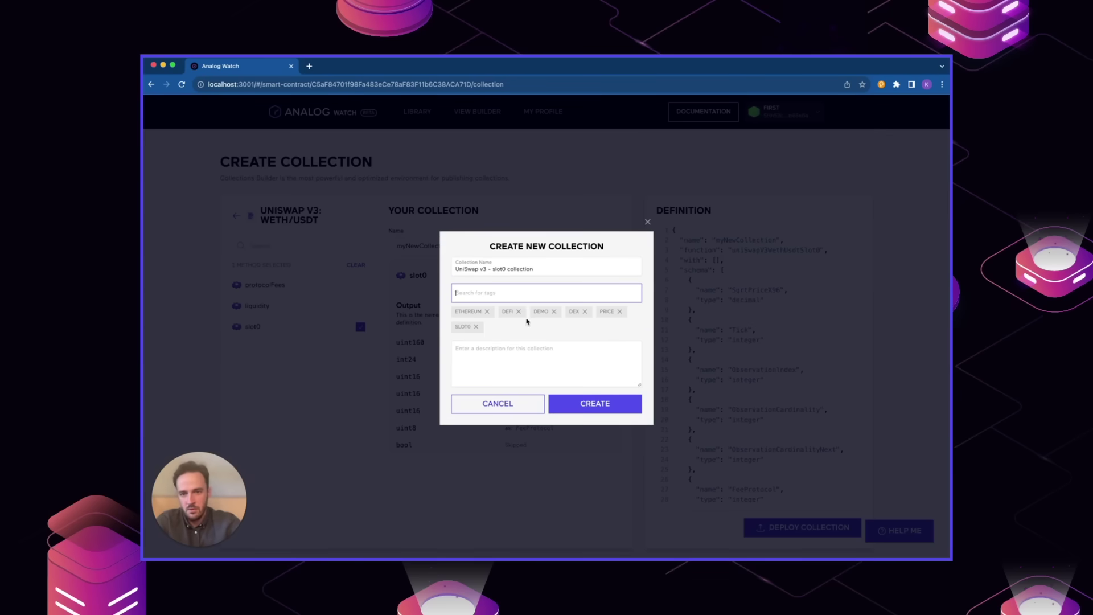
{"action": "left_click", "coordinate": [505, 347]}
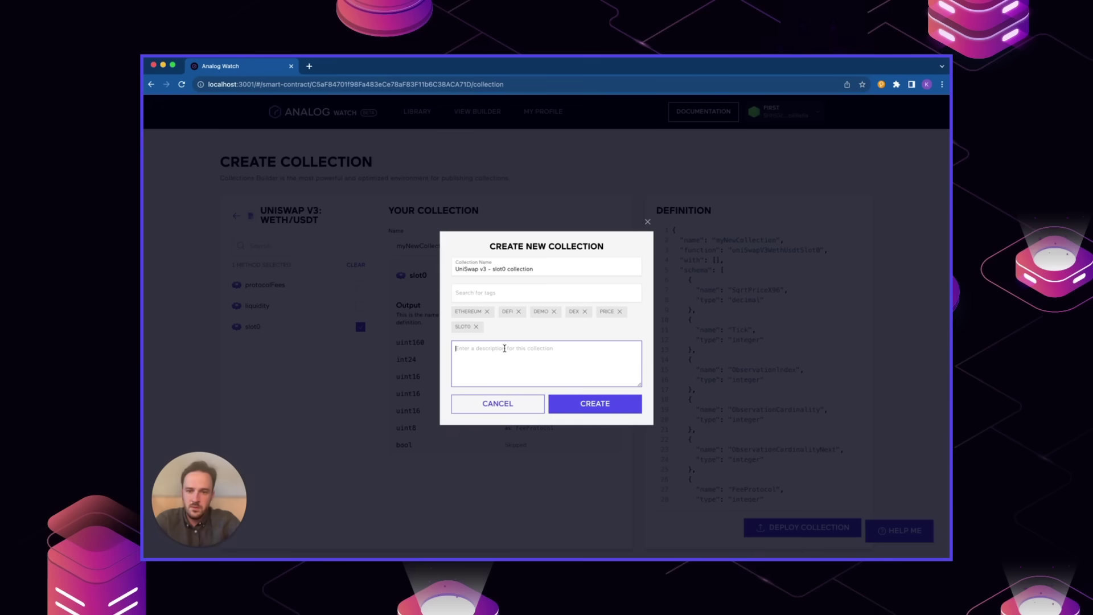
{"action": "type", "text": "The 0th storage slot in the pool stores many values, and is exposed as a single method to save gas when accessed externally."}
{"action": "key", "text": "BackSpace"}
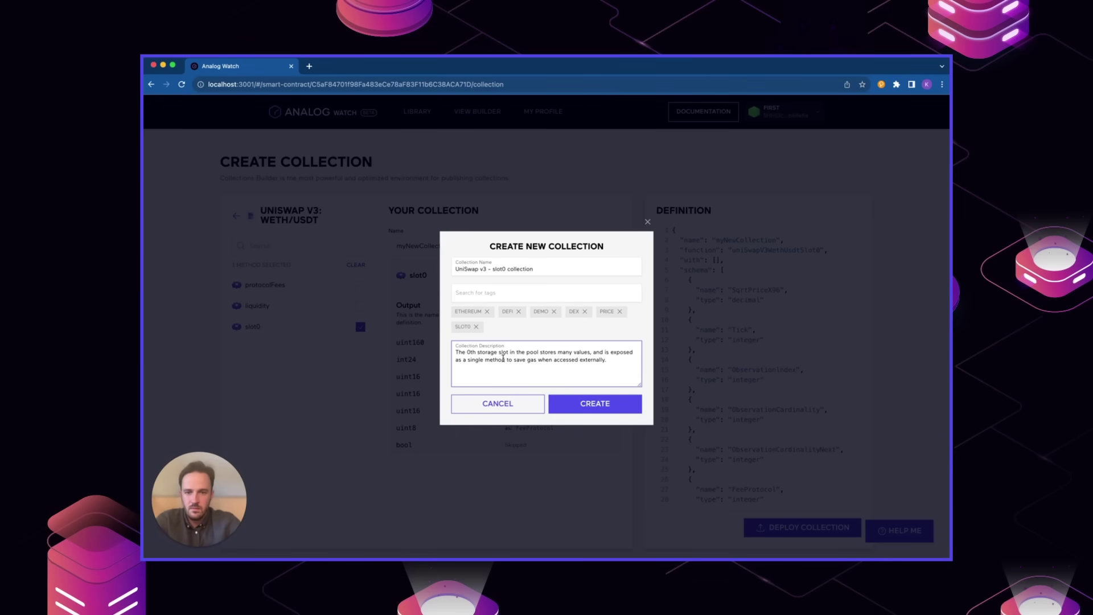
{"action": "left_click", "coordinate": [585, 405]}
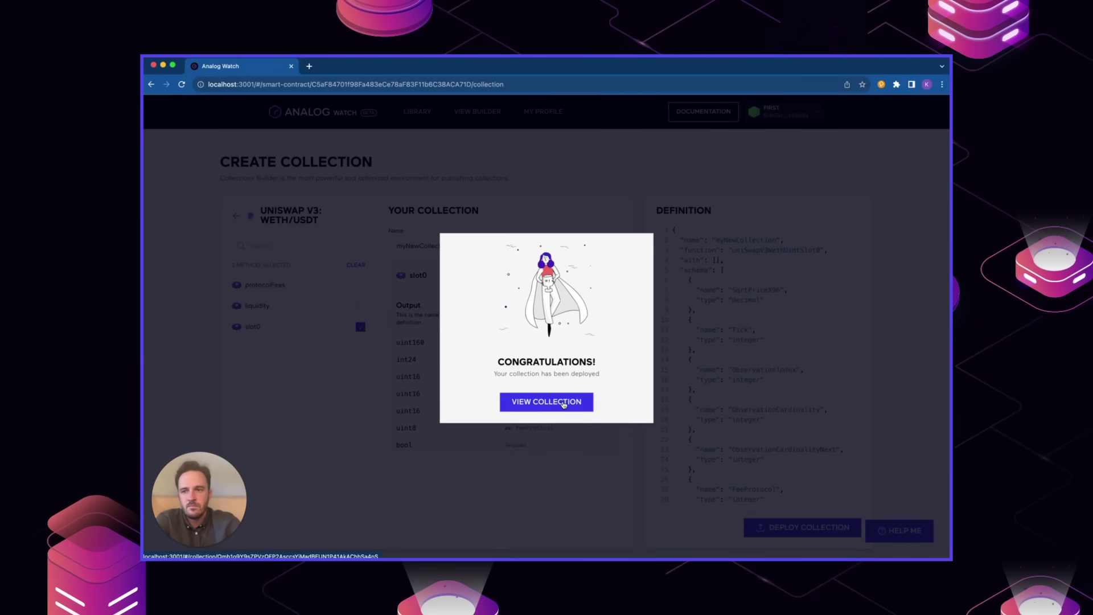
Open the deployed collection's page and scroll through its Tasks and Data.
{"action": "left_click", "coordinate": [559, 403]}
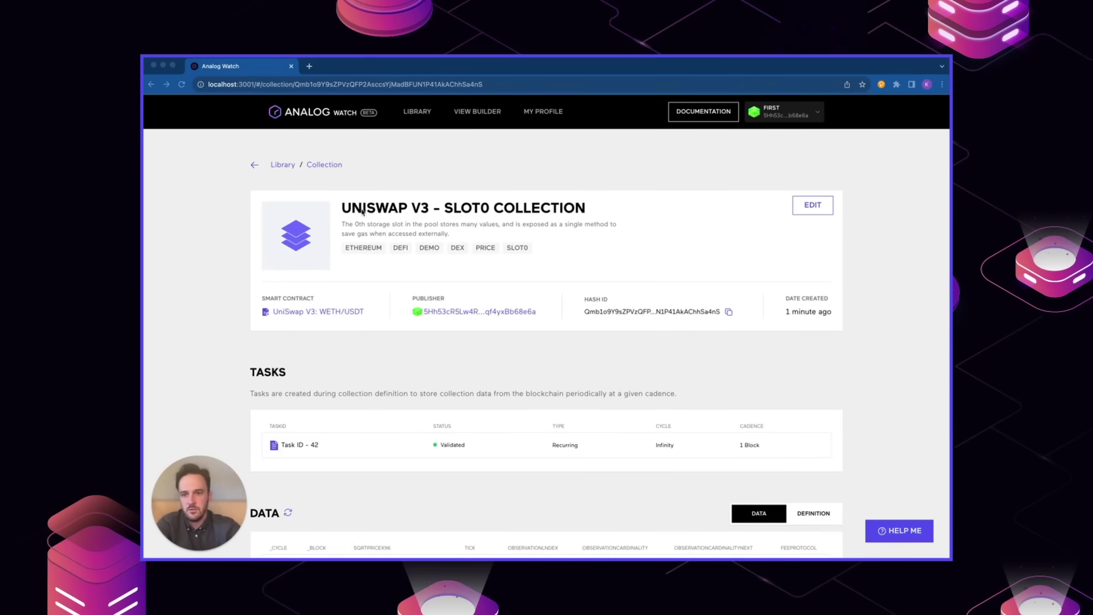
{"action": "scroll", "coordinate": [353, 206], "scroll_direction": "down", "scroll_amount": 2}
{"action": "scroll", "coordinate": [353, 206], "scroll_direction": "up", "scroll_amount": 1}
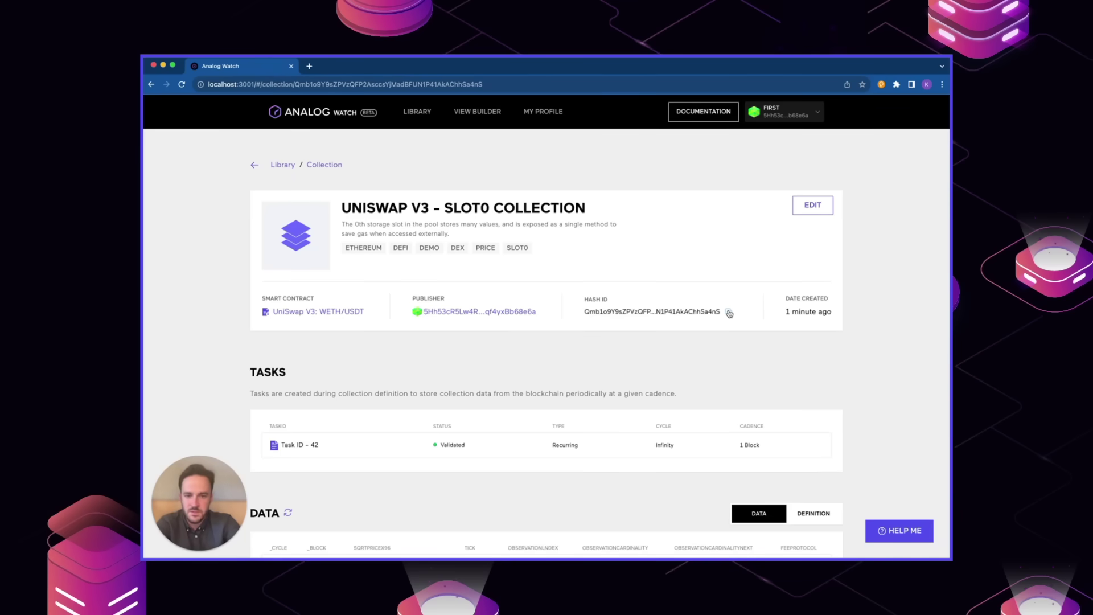
{"action": "scroll", "coordinate": [552, 324], "scroll_direction": "down", "scroll_amount": 2}
{"action": "scroll", "coordinate": [416, 268], "scroll_direction": "down", "scroll_amount": 3}
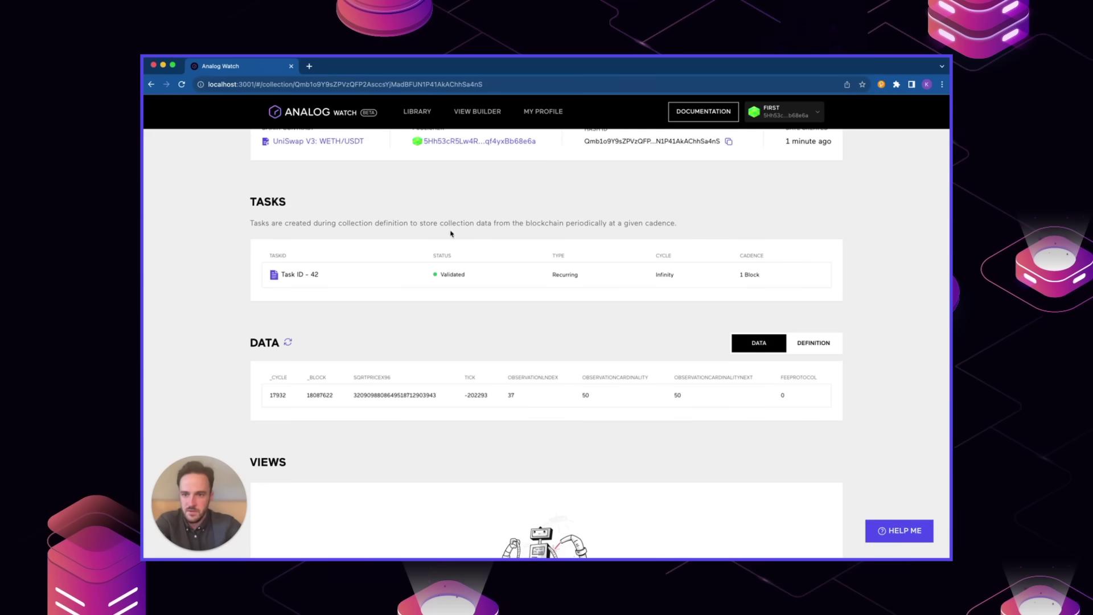
{"action": "scroll", "coordinate": [334, 225], "scroll_direction": "down", "scroll_amount": 2}
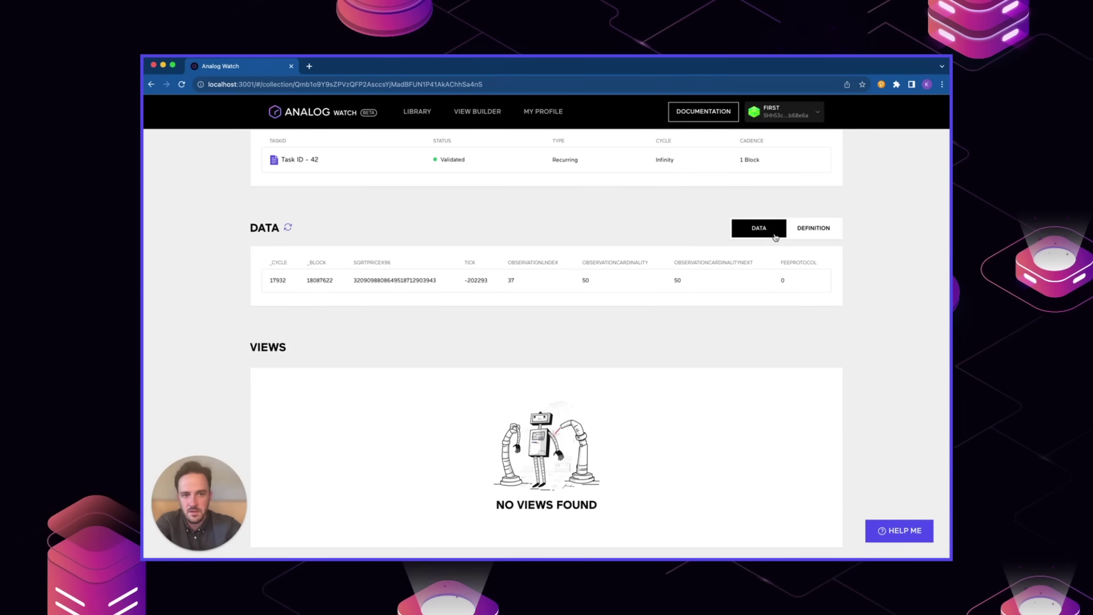
Inspect the collection's JSON definition, then return to the Library.
{"action": "left_click", "coordinate": [814, 231]}
{"action": "scroll", "coordinate": [550, 280], "scroll_direction": "down", "scroll_amount": 2}
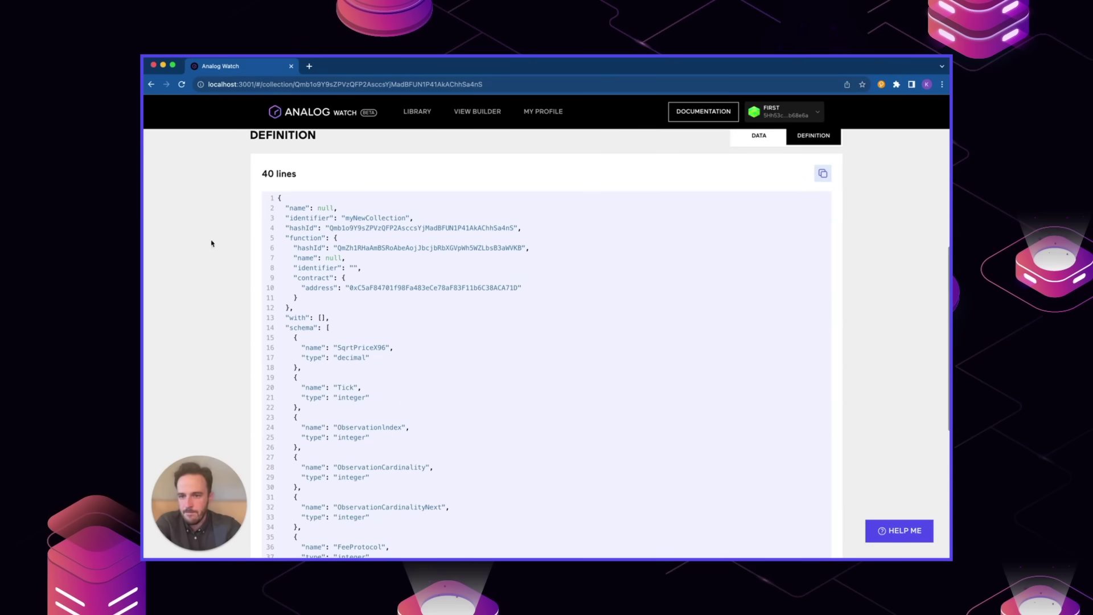
{"action": "scroll", "coordinate": [510, 363], "scroll_direction": "up", "scroll_amount": 1}
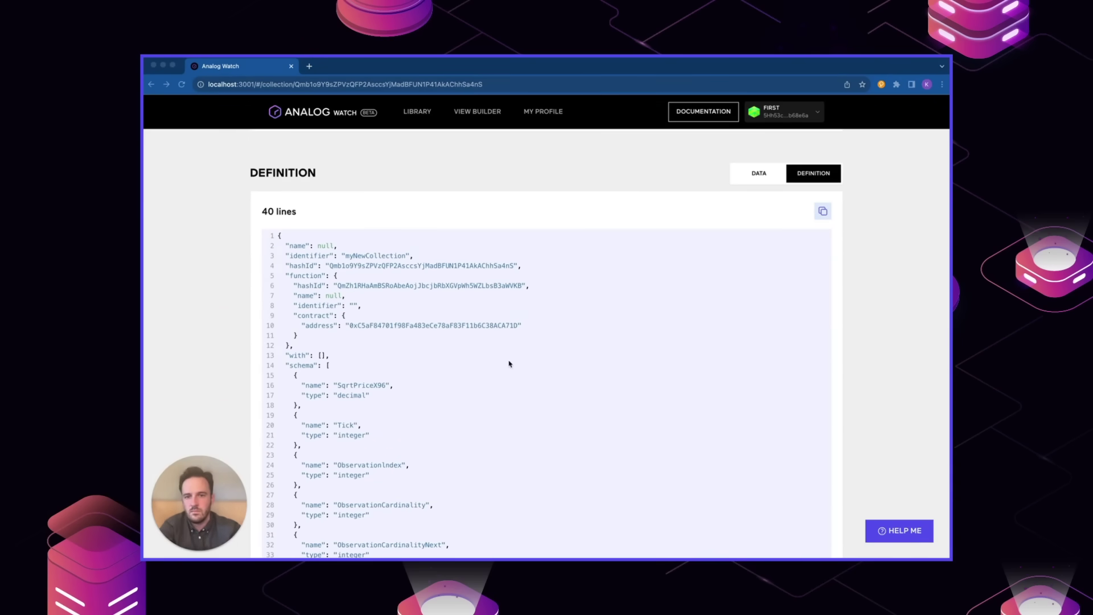
{"action": "left_click", "coordinate": [417, 113]}
Filter the Library to DEMO smart contracts and open Curve.fi USDT/WBTC/WETH.
{"action": "scroll", "coordinate": [417, 259], "scroll_direction": "down", "scroll_amount": 2}
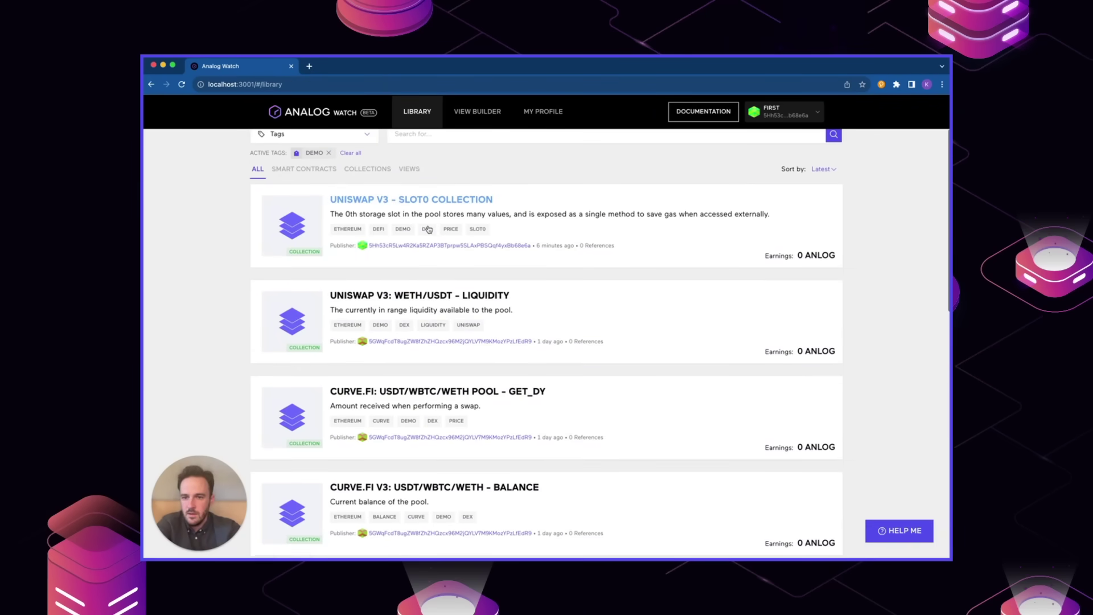
{"action": "scroll", "coordinate": [419, 301], "scroll_direction": "down", "scroll_amount": 4}
{"action": "left_click", "coordinate": [444, 325]}
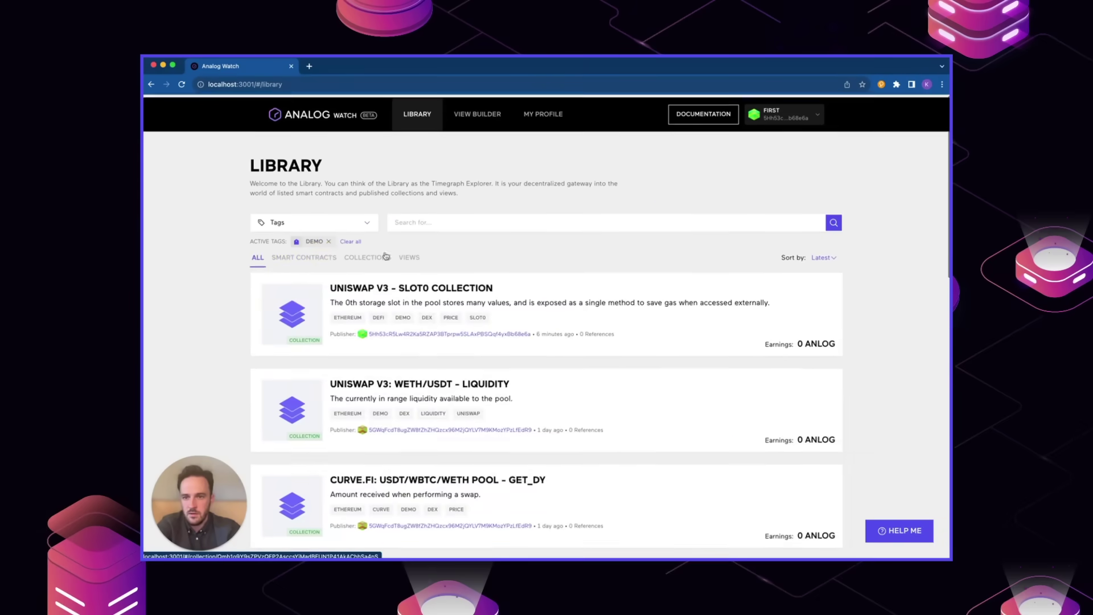
{"action": "left_click", "coordinate": [319, 253]}
{"action": "scroll", "coordinate": [435, 272], "scroll_direction": "down", "scroll_amount": 1}
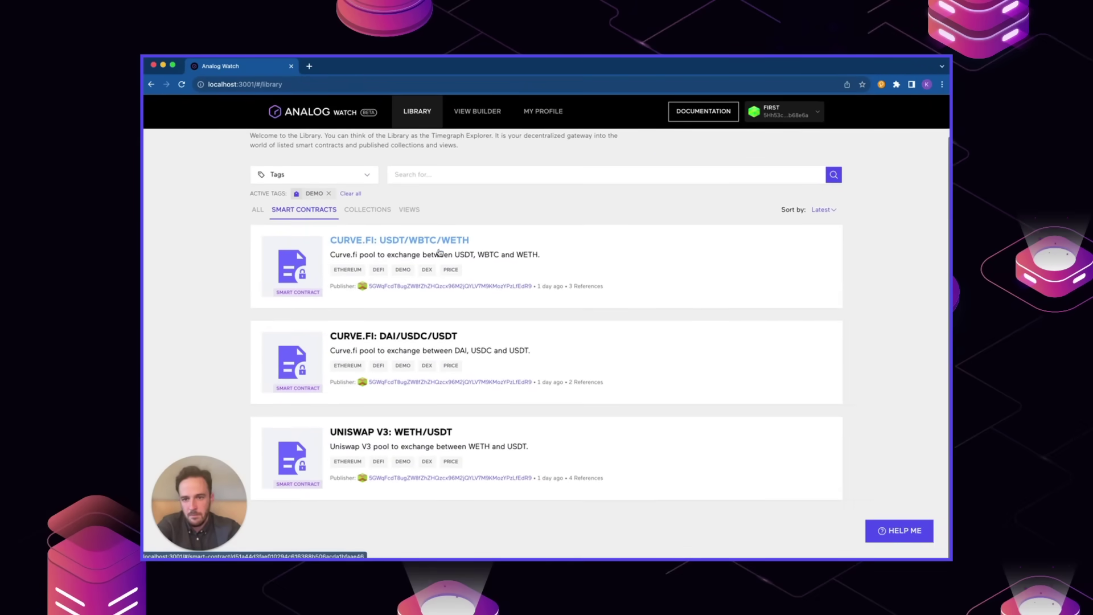
{"action": "left_click", "coordinate": [440, 242]}
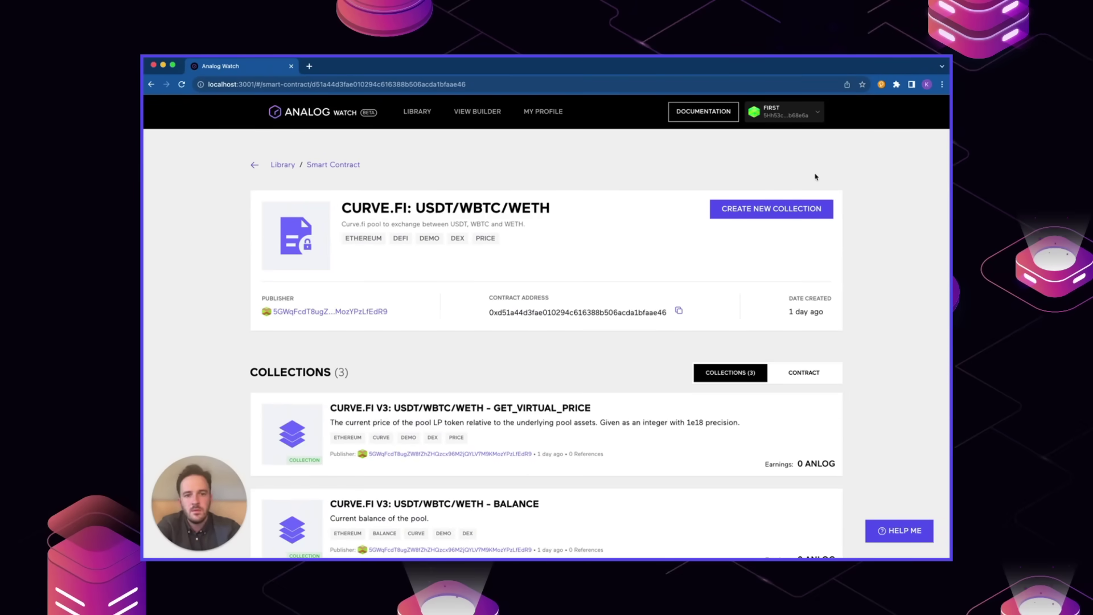
Start a new collection from the get_dy method named myNewCurveCollection.
{"action": "left_click", "coordinate": [772, 209]}
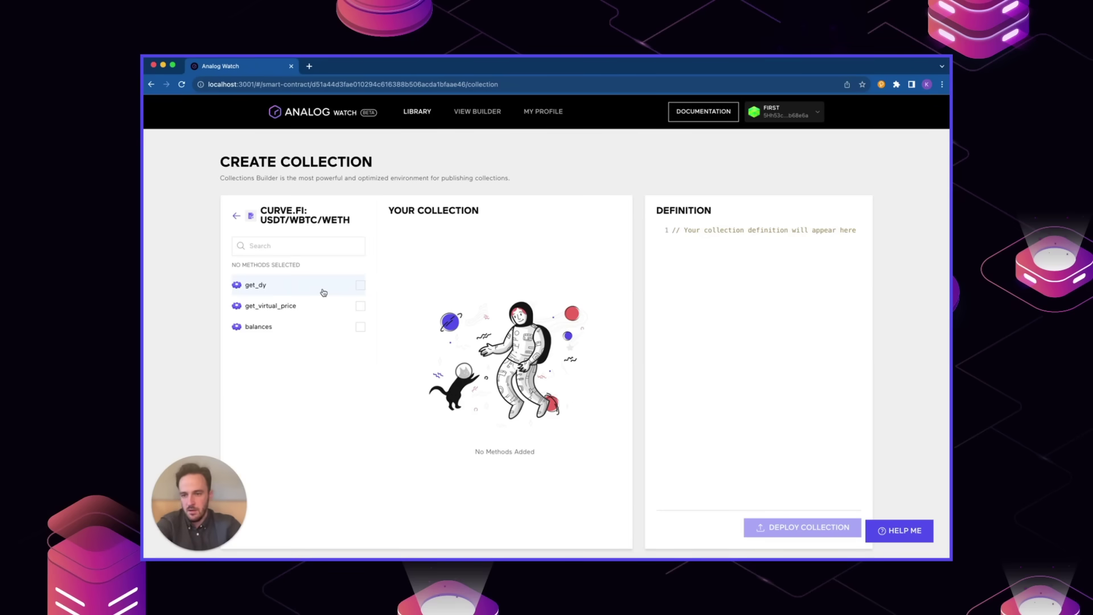
{"action": "left_click", "coordinate": [359, 284]}
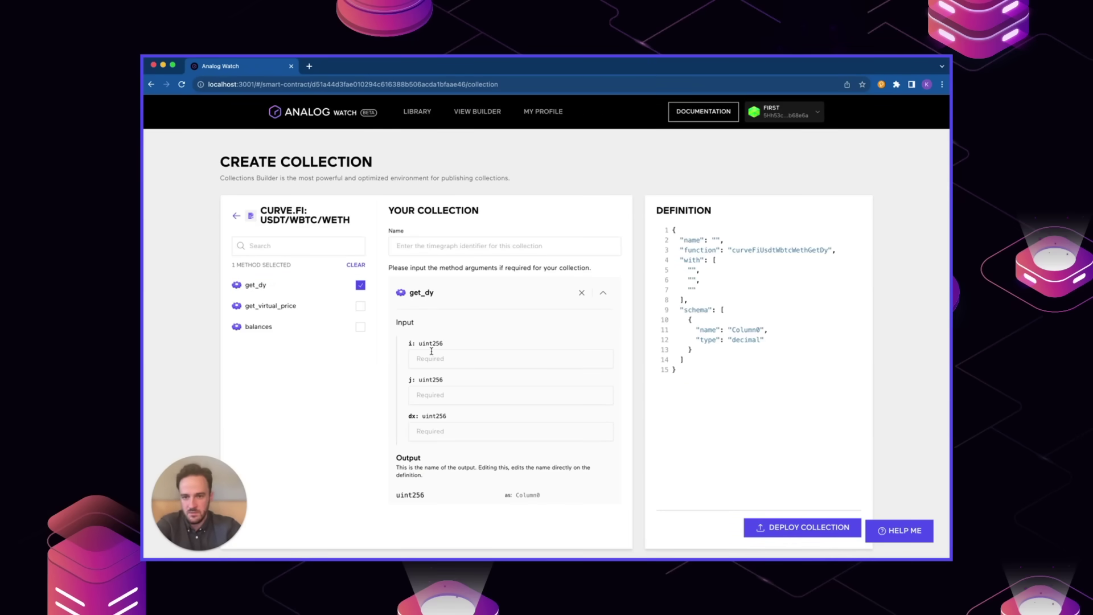
{"action": "left_click", "coordinate": [453, 241]}
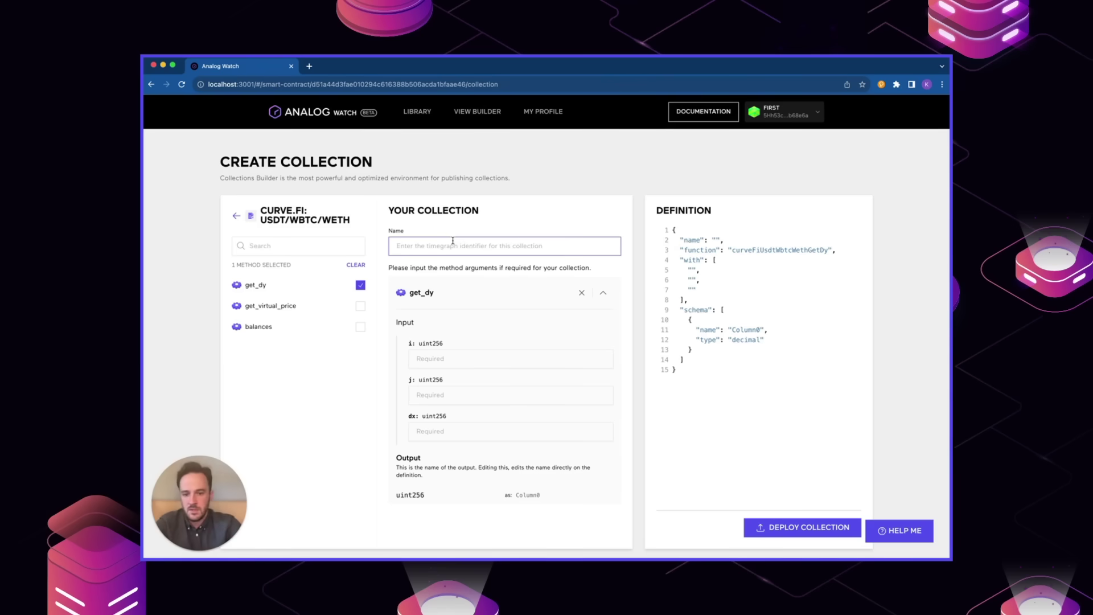
{"action": "type", "text": "myNewCurveC"}
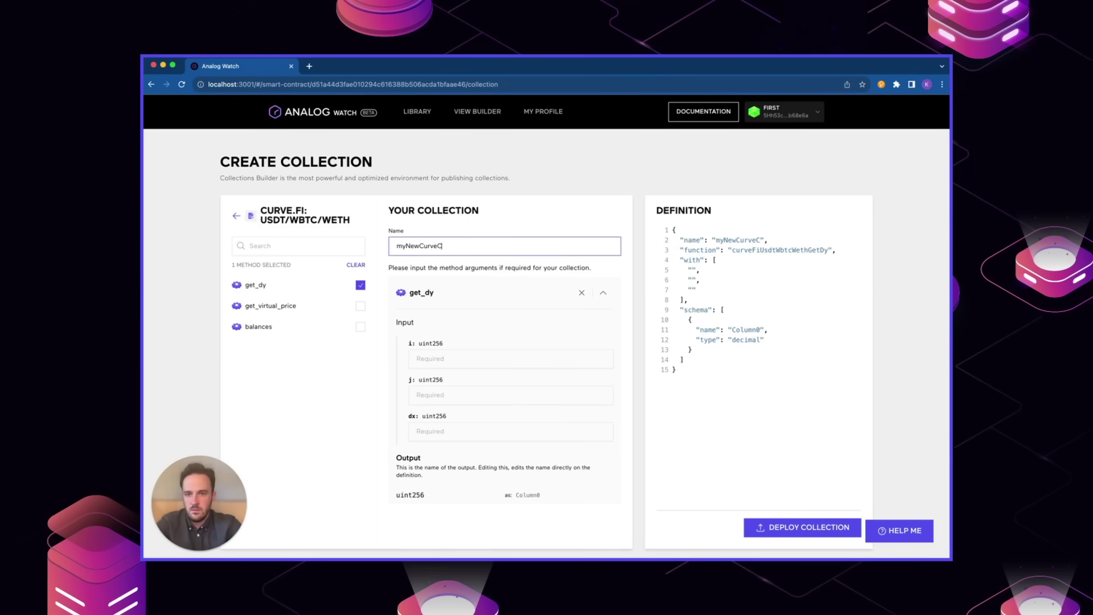
{"action": "type", "text": "ollection"}
Set arguments i=0, j=2, dx=1, name the output Price, and begin deployment.
{"action": "left_click", "coordinate": [450, 357]}
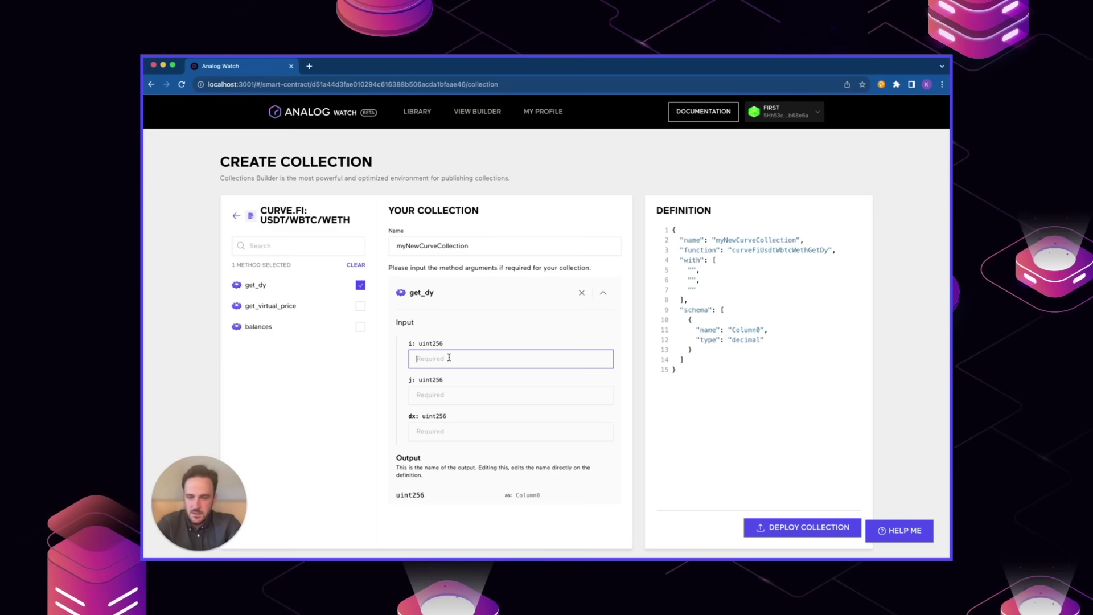
{"action": "type", "text": "02"}
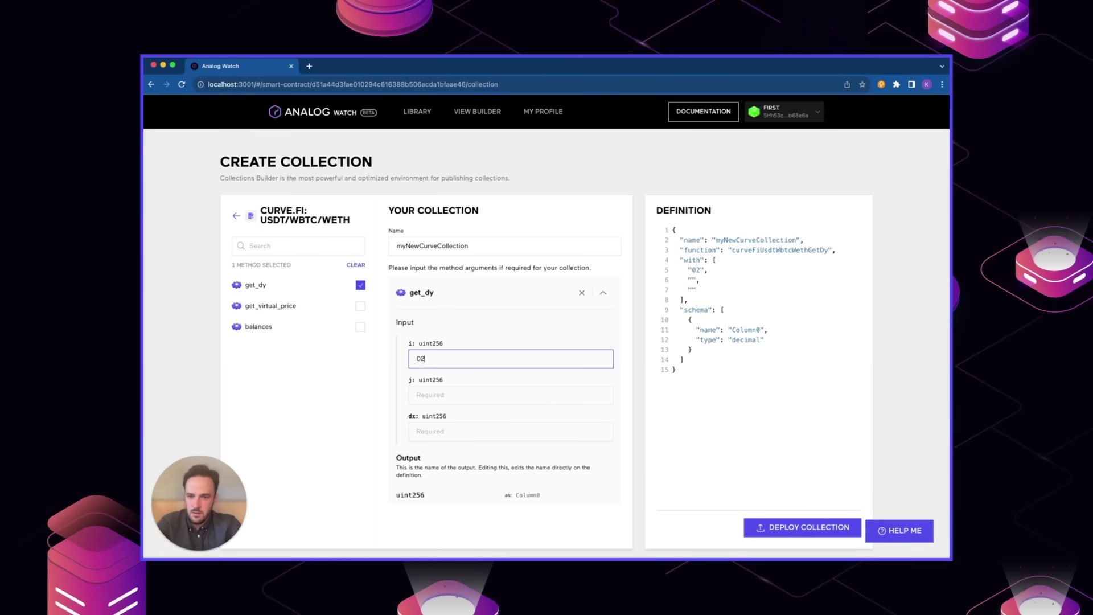
{"action": "key", "text": "Tab"}
{"action": "type", "text": "2"}
{"action": "key", "text": "Tab"}
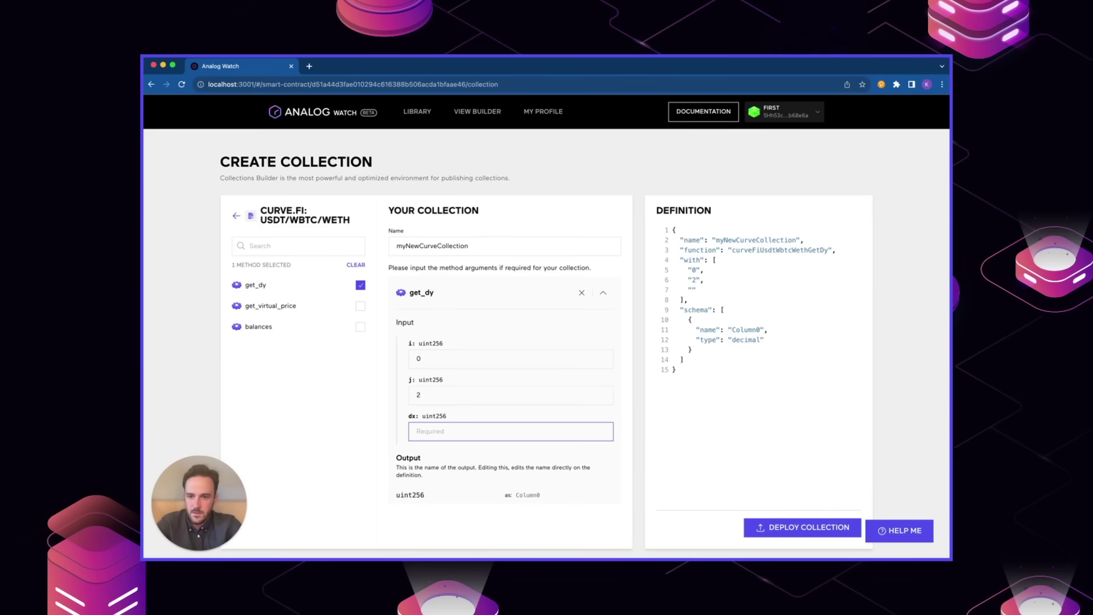
{"action": "type", "text": "1"}
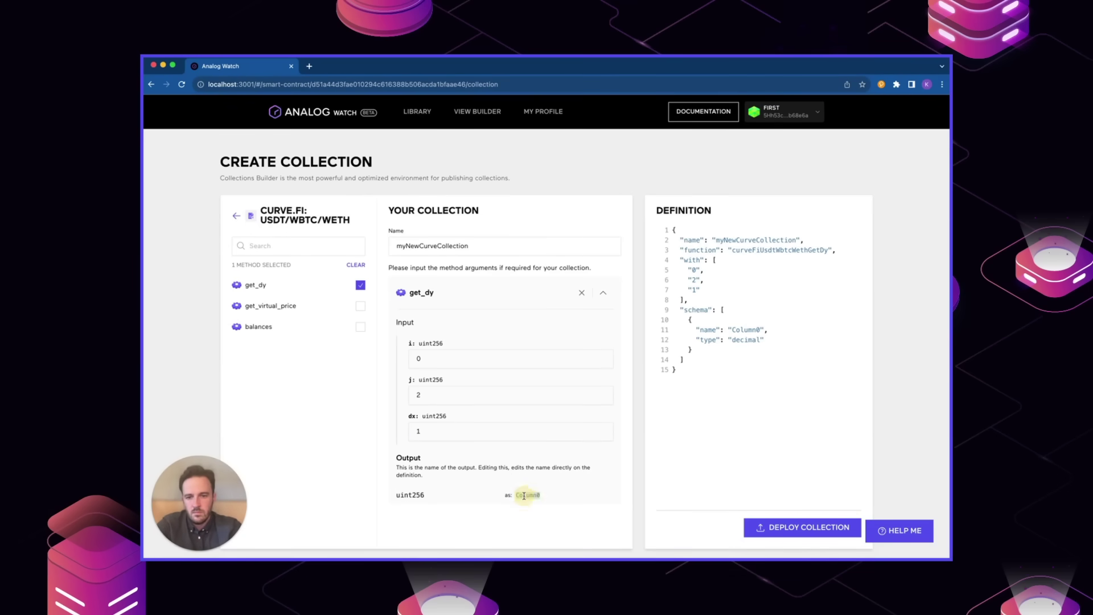
{"action": "type", "text": "Price"}
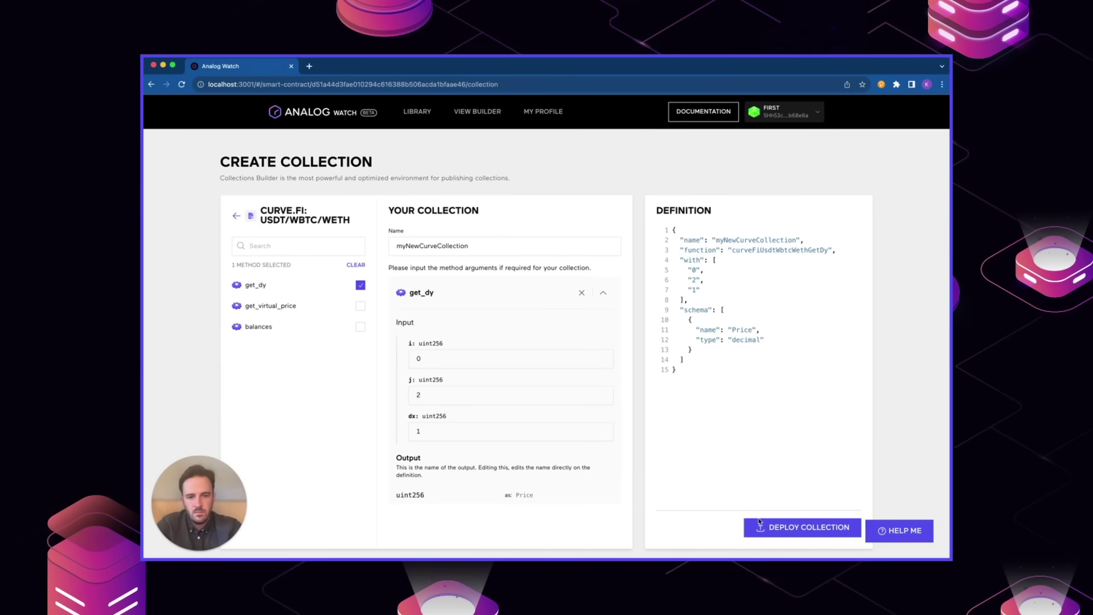
{"action": "left_click", "coordinate": [759, 523]}
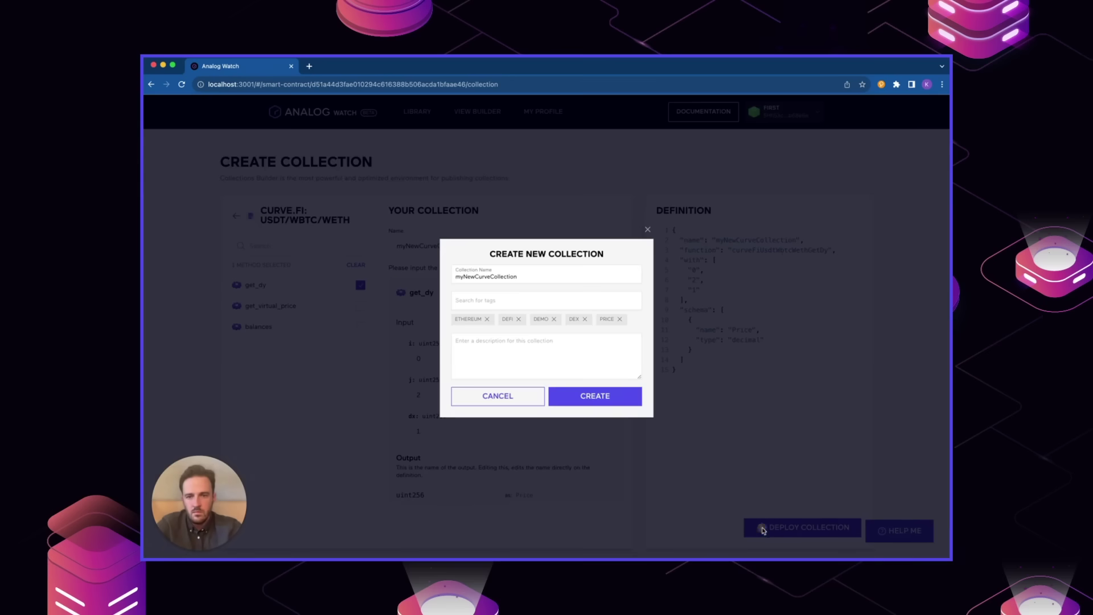
Paste a descriptive collection name, write the get_dy description, and create the collection.
{"action": "double_click", "coordinate": [506, 276]}
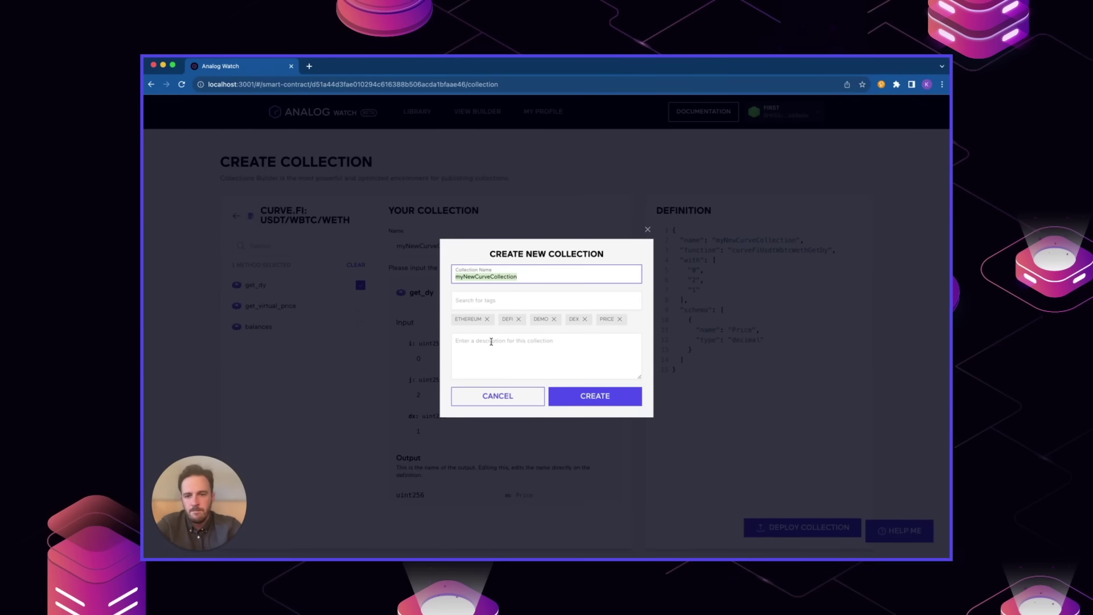
{"action": "key", "text": "super+Tab"}
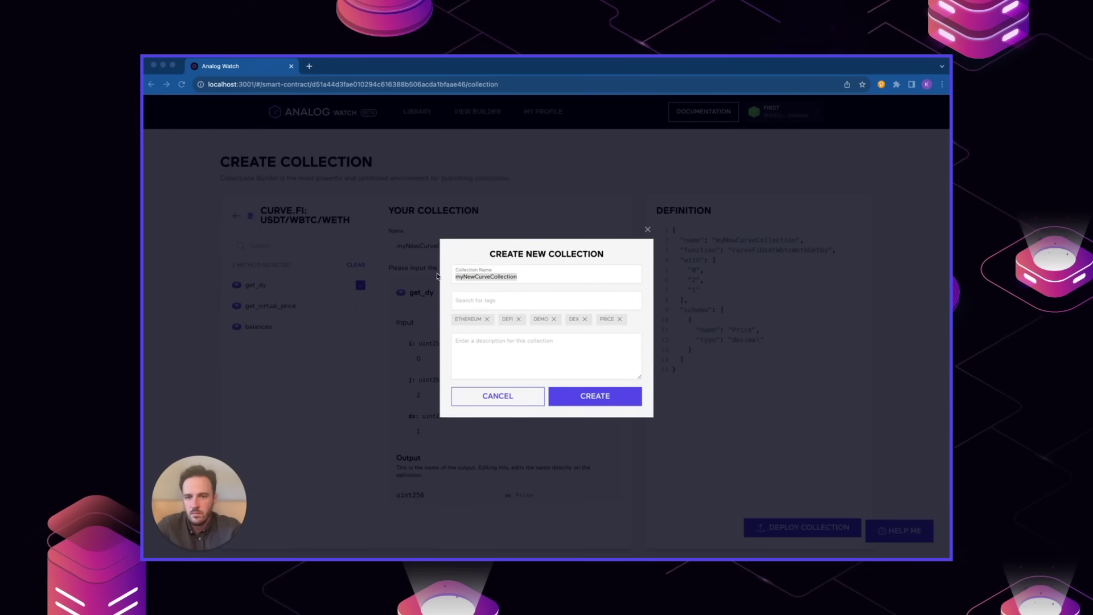
{"action": "key", "text": "super+Tab"}
{"action": "type", "text": "Curve.fi: USDT/WBTC/WETH - get_dy(WETH, USDT, 1)"}
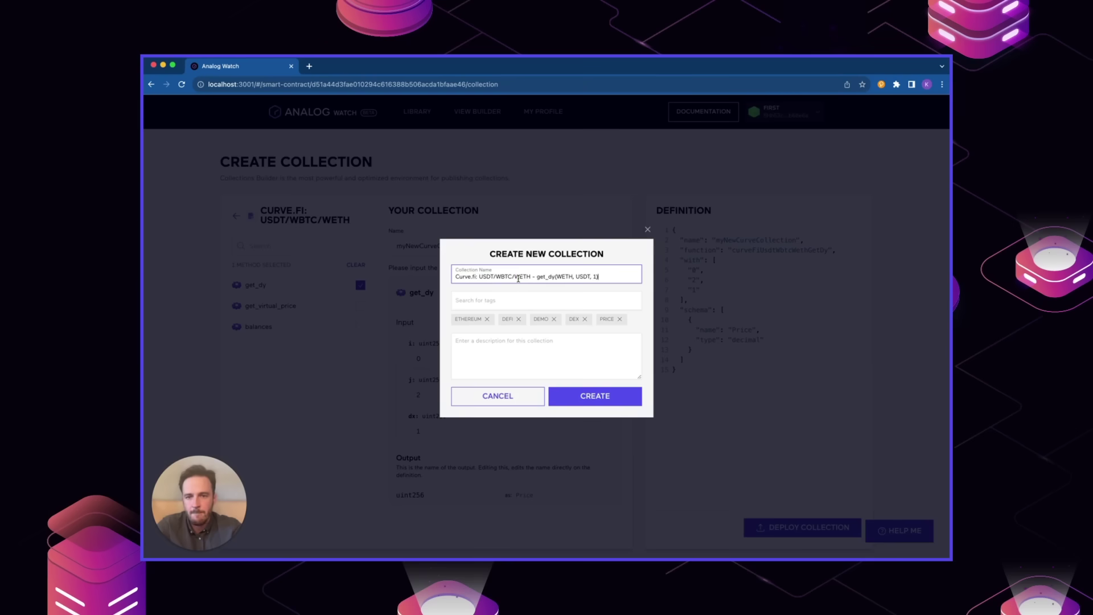
{"action": "left_click", "coordinate": [495, 299]}
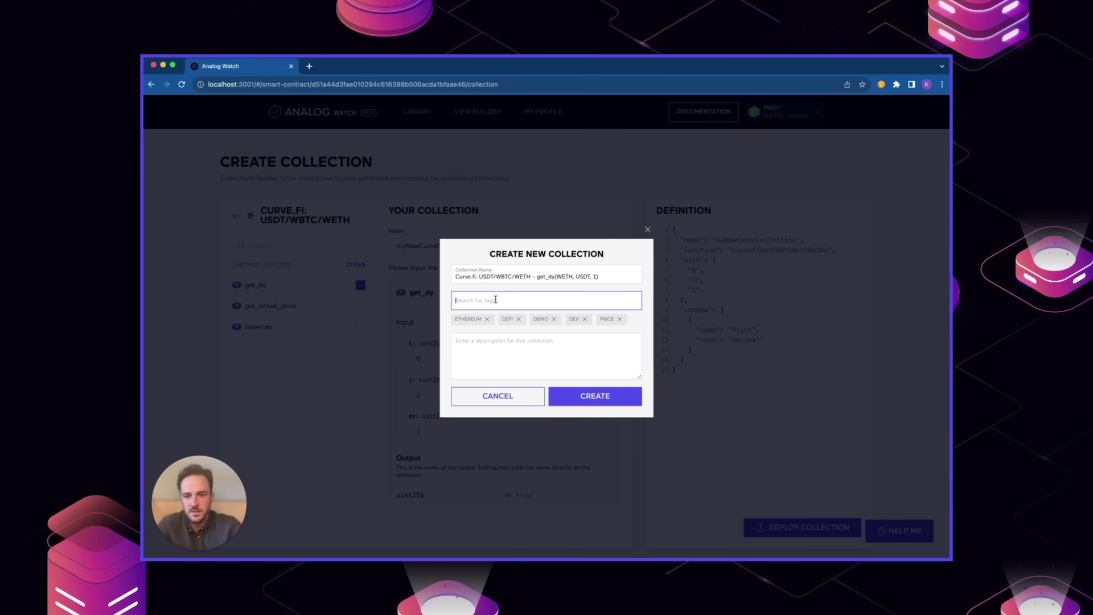
{"action": "left_click", "coordinate": [489, 345]}
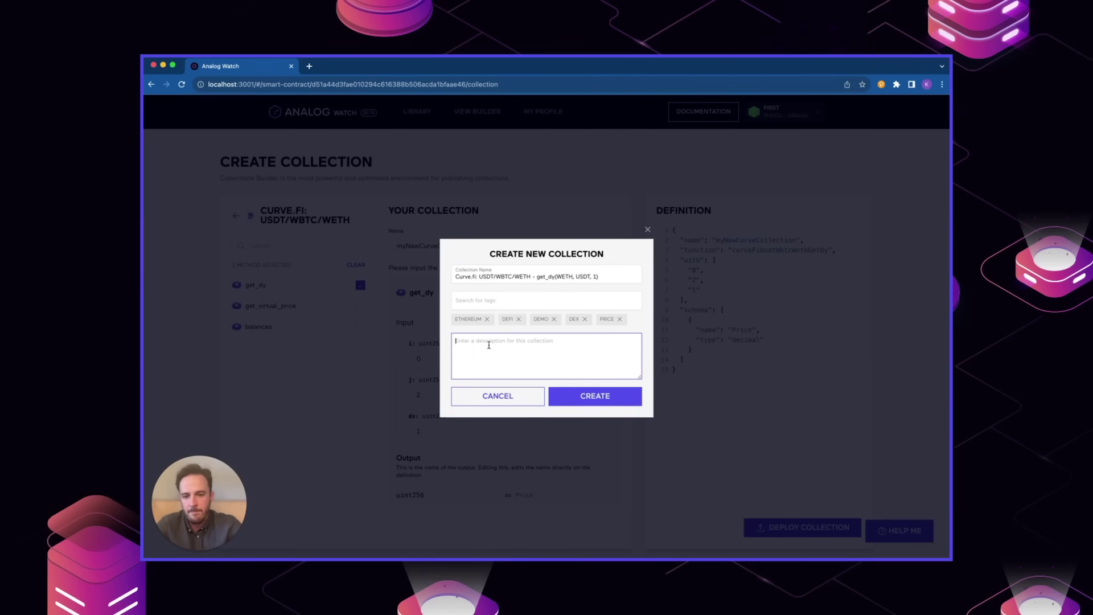
{"action": "type", "text": "Curve.fi - get_dy"}
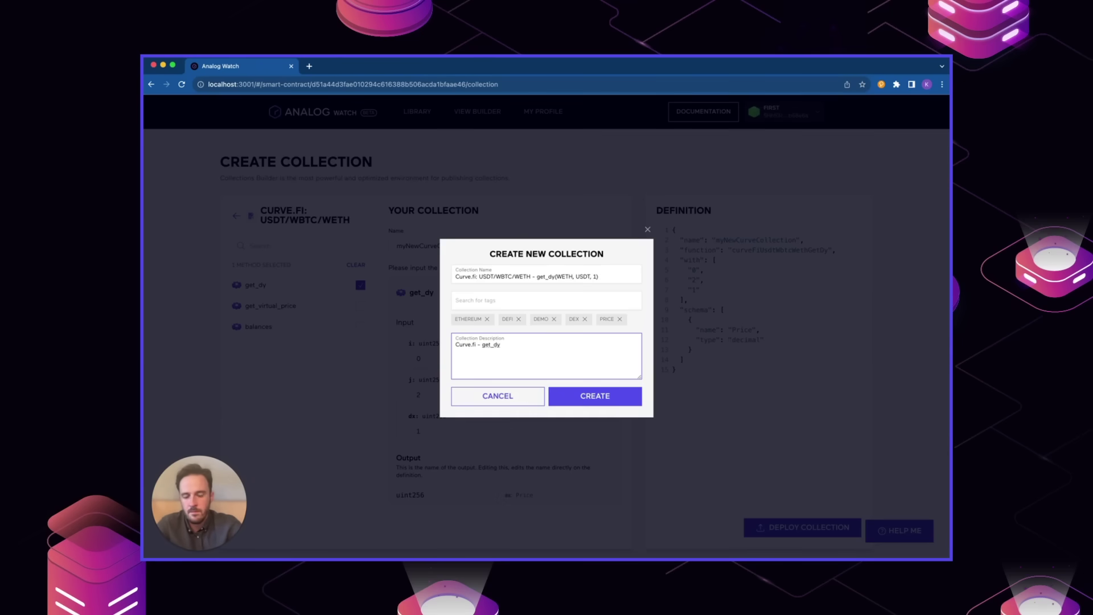
{"action": "type", "text": " WETH/"}
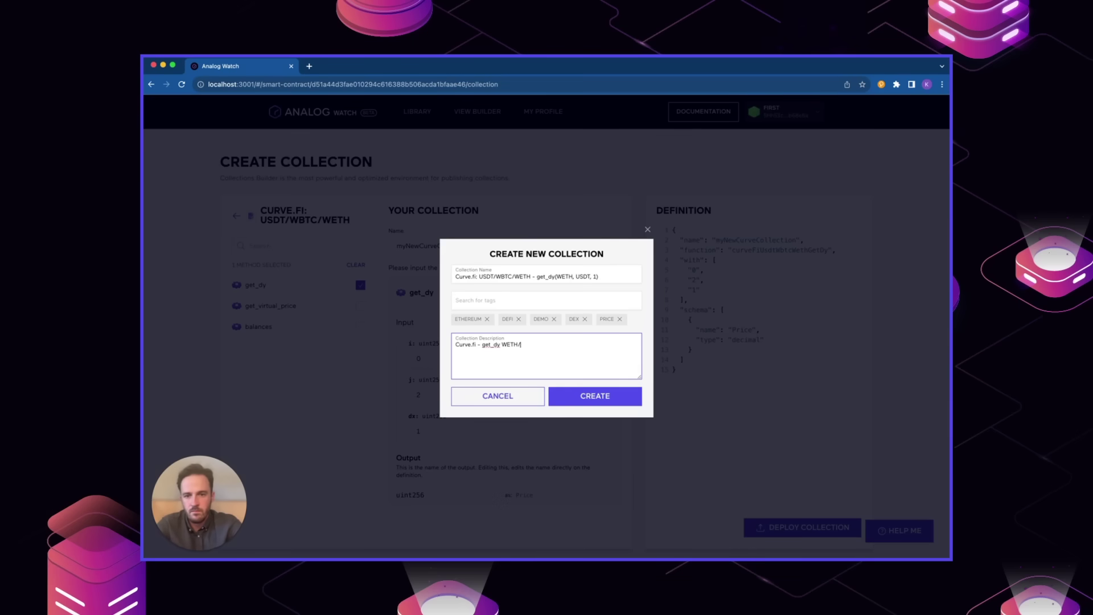
{"action": "type", "text": "USDT/1"}
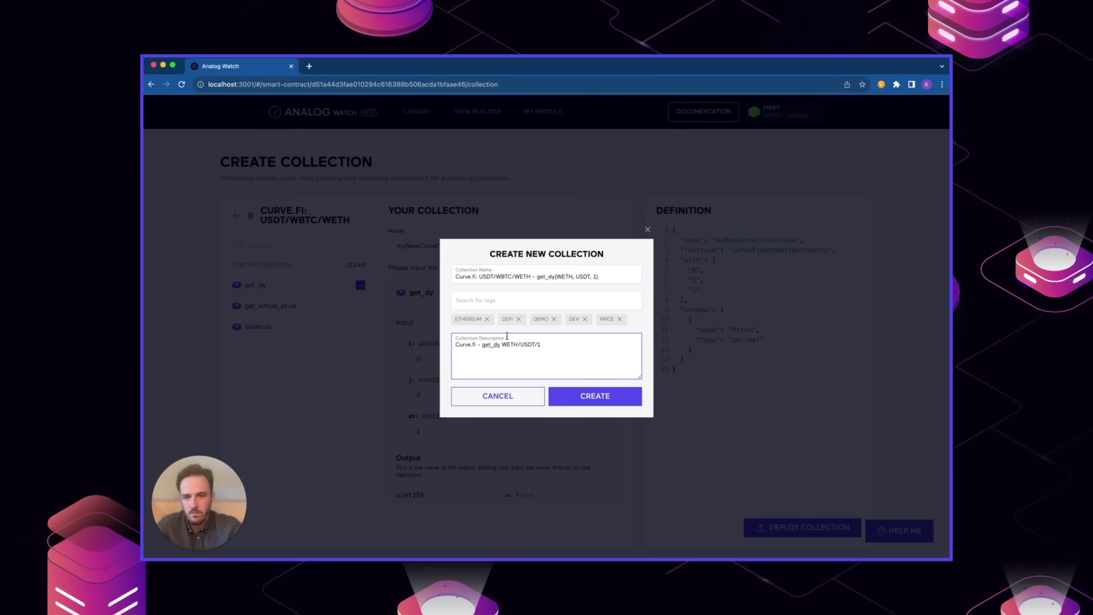
{"action": "left_click", "coordinate": [502, 344]}
{"action": "type", "text": "("}
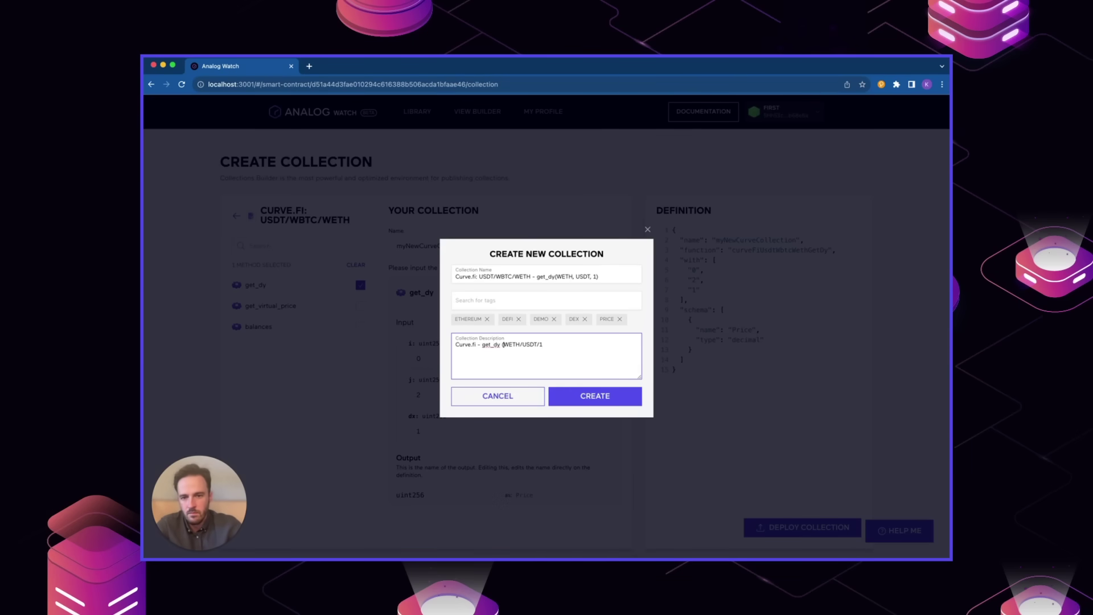
{"action": "left_click", "coordinate": [556, 343]}
{"action": "left_click", "coordinate": [596, 397]}
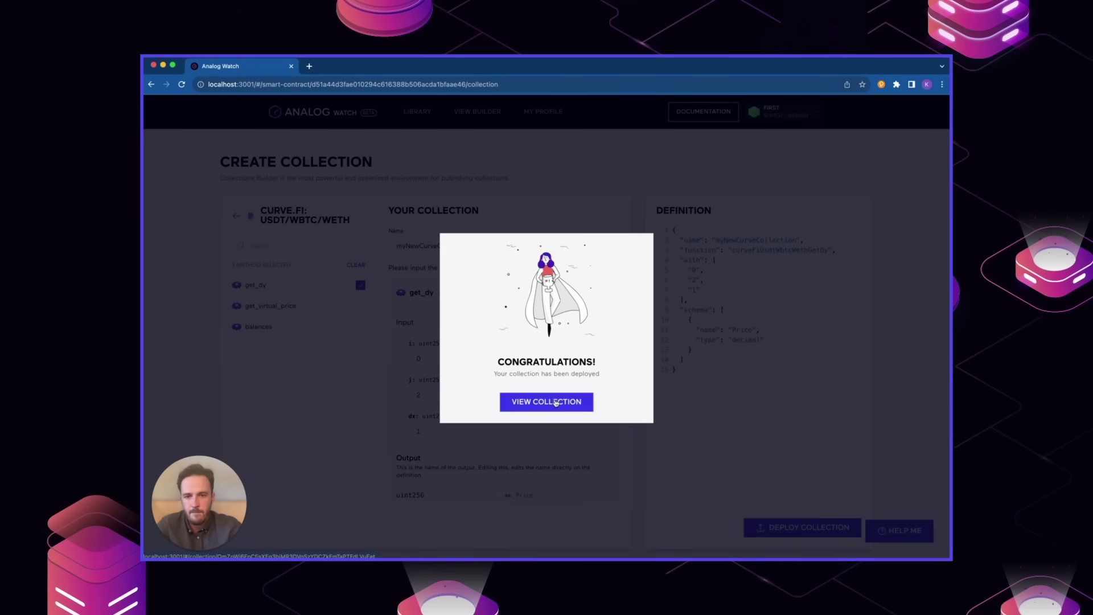
Open the new collection's page and reload it until recurring Task ID 43 shows validated.
{"action": "left_click", "coordinate": [555, 401]}
{"action": "scroll", "coordinate": [548, 383], "scroll_direction": "down", "scroll_amount": 2}
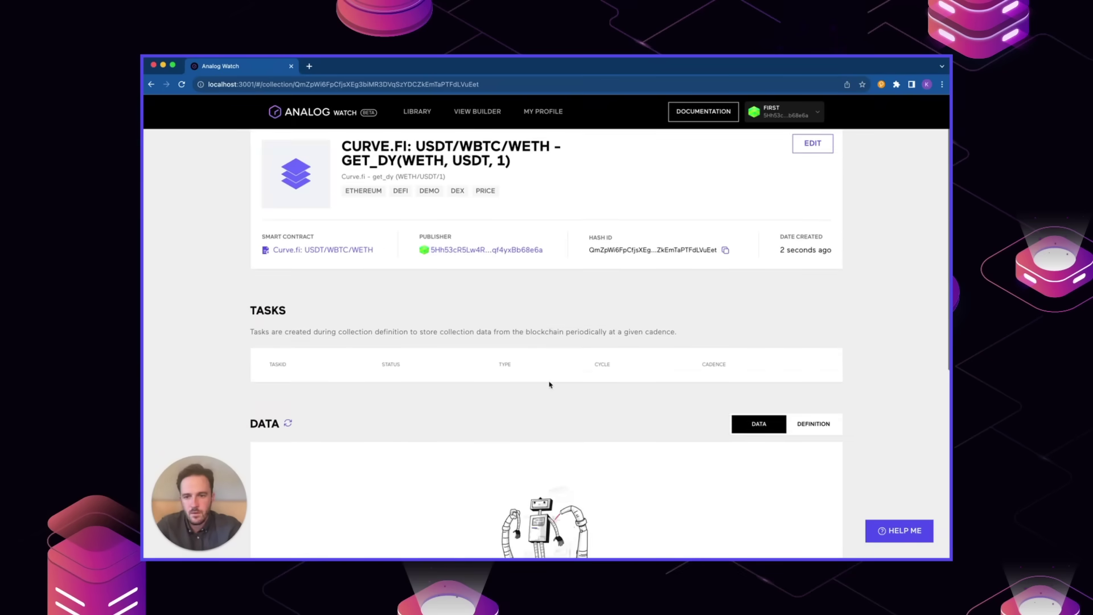
{"action": "scroll", "coordinate": [549, 383], "scroll_direction": "up", "scroll_amount": 2}
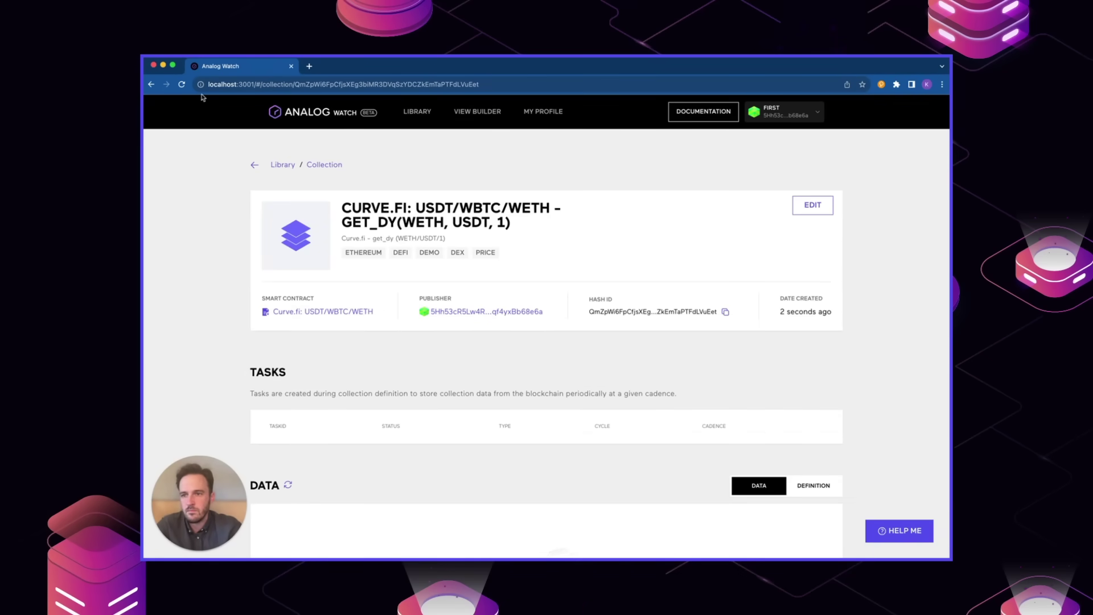
{"action": "left_click", "coordinate": [182, 85]}
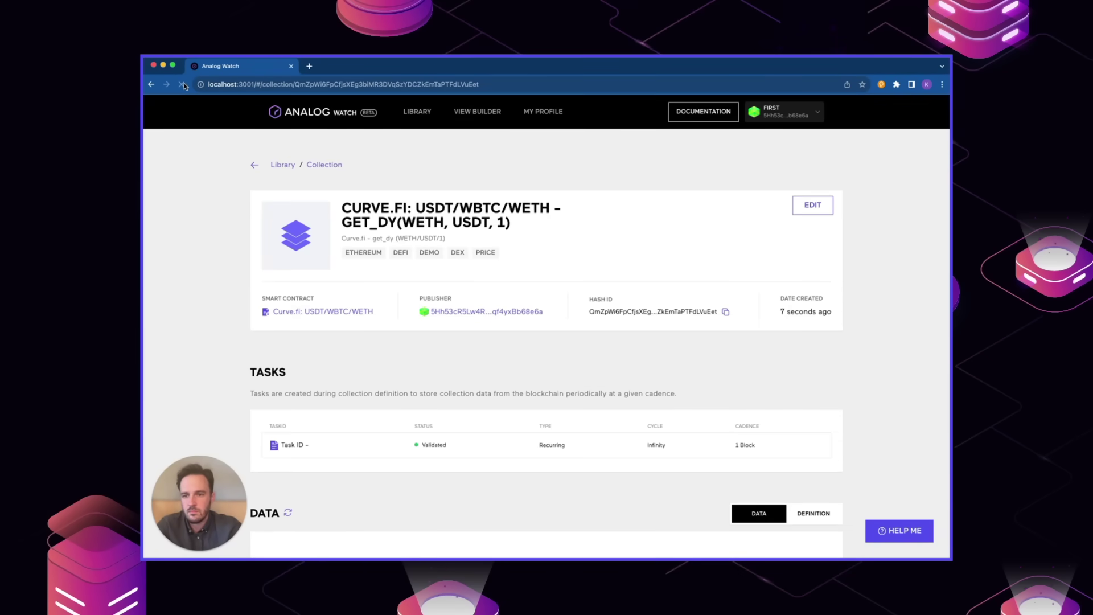
{"action": "scroll", "coordinate": [173, 182], "scroll_direction": "down", "scroll_amount": 3}
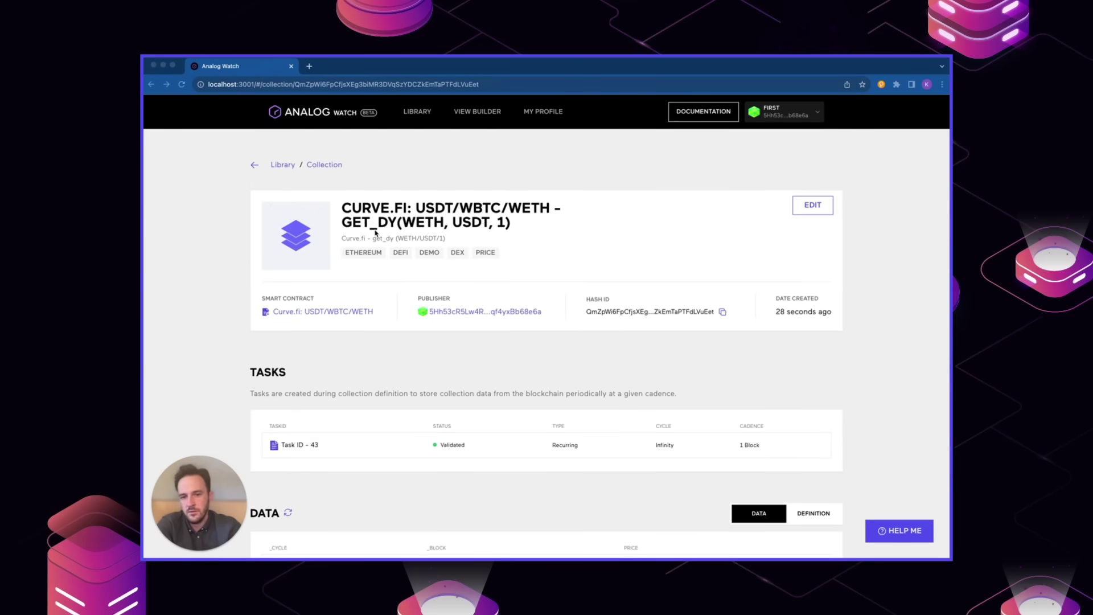
{"action": "scroll", "coordinate": [376, 234], "scroll_direction": "down", "scroll_amount": 3}
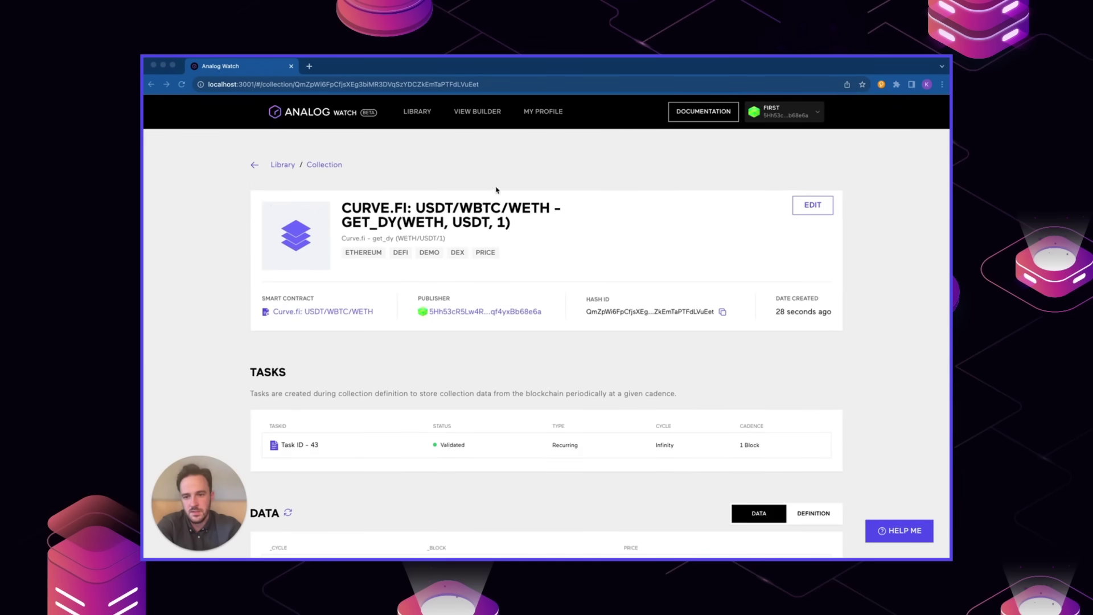
{"action": "scroll", "coordinate": [455, 229], "scroll_direction": "down", "scroll_amount": 3}
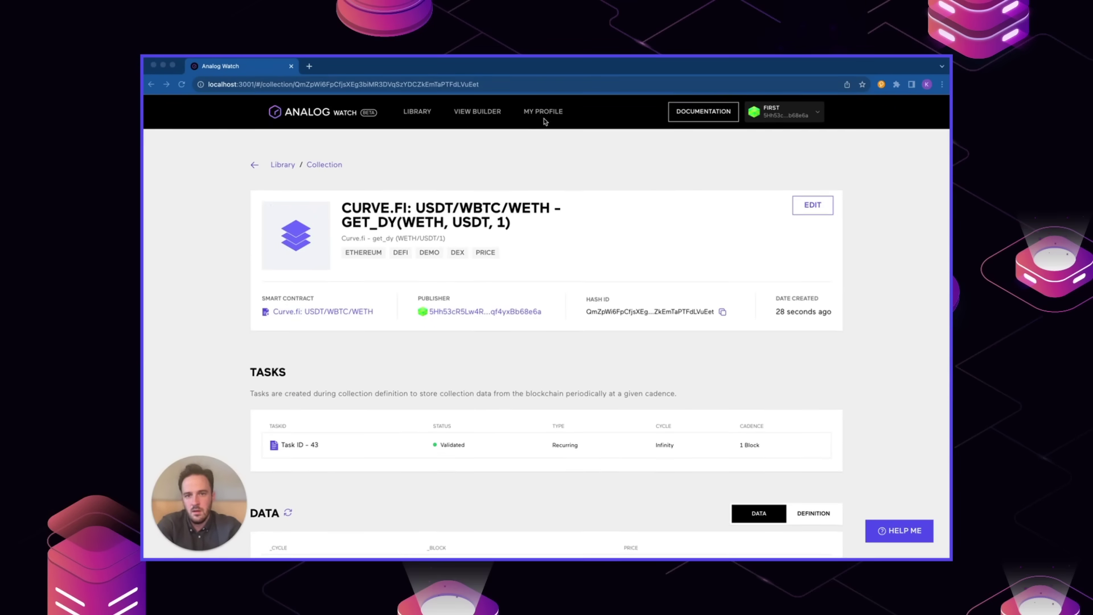
Check the two collections under My Profile's Collections tab, then go to the View Builder.
{"action": "left_click", "coordinate": [543, 116]}
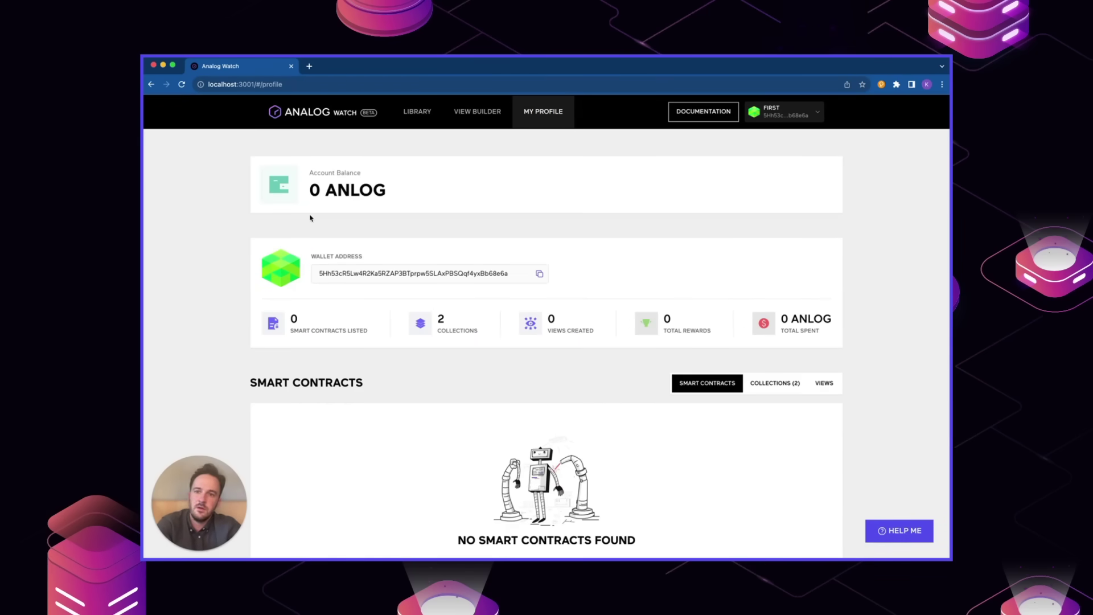
{"action": "scroll", "coordinate": [459, 171], "scroll_direction": "down", "scroll_amount": 2}
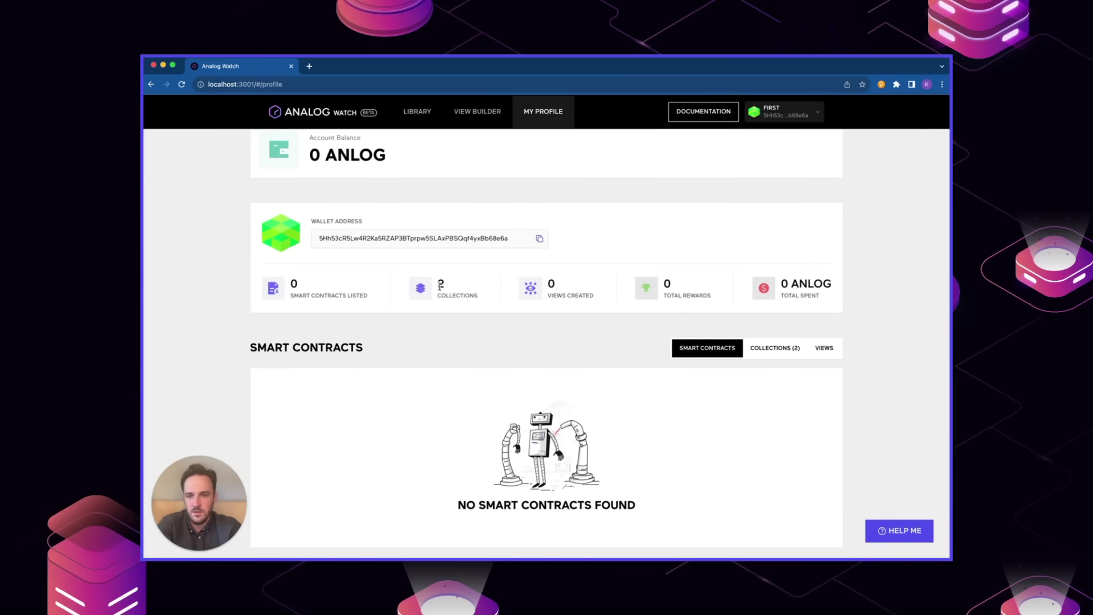
{"action": "left_click", "coordinate": [787, 347]}
{"action": "scroll", "coordinate": [649, 327], "scroll_direction": "down", "scroll_amount": 3}
{"action": "scroll", "coordinate": [649, 328], "scroll_direction": "down", "scroll_amount": 2}
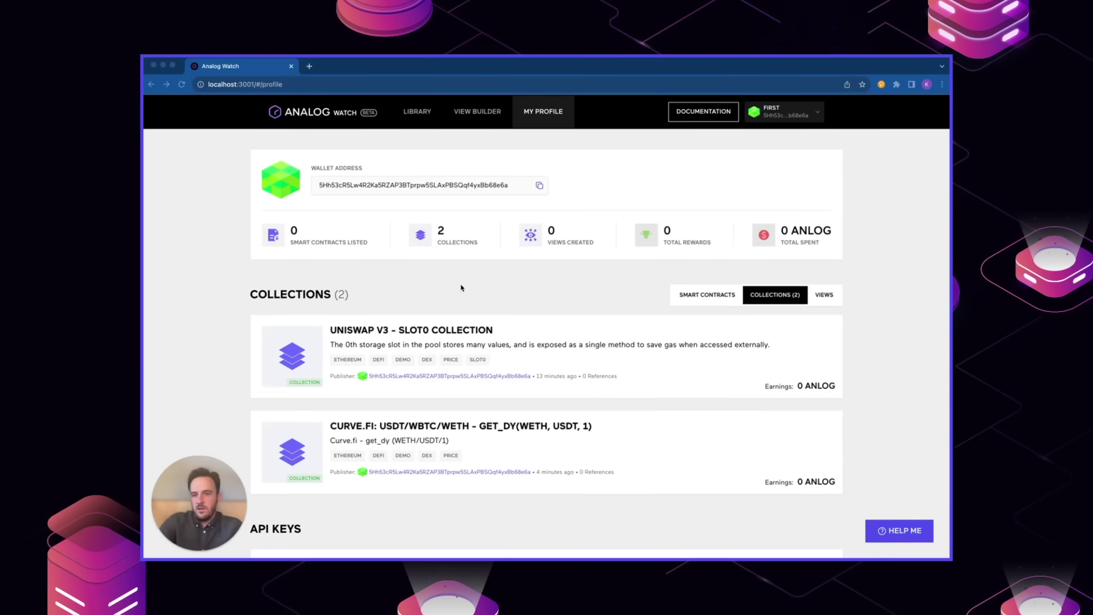
{"action": "left_click", "coordinate": [483, 112]}
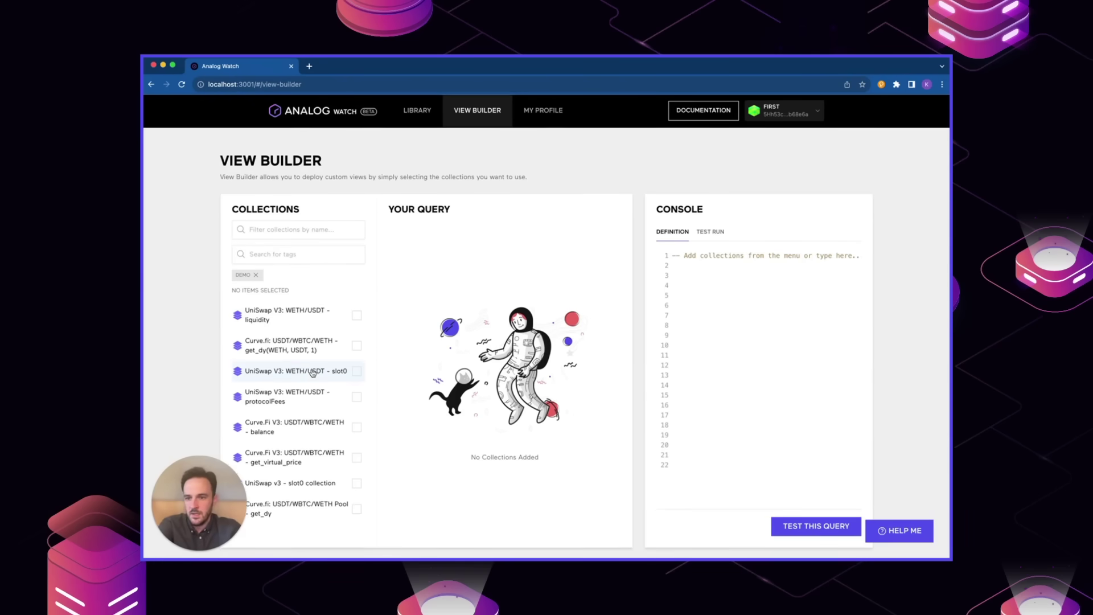
Add the UniSwap v3 slot0 and Curve.fi Pool get_dy collections to the query and edit its SQL.
{"action": "left_click", "coordinate": [357, 485]}
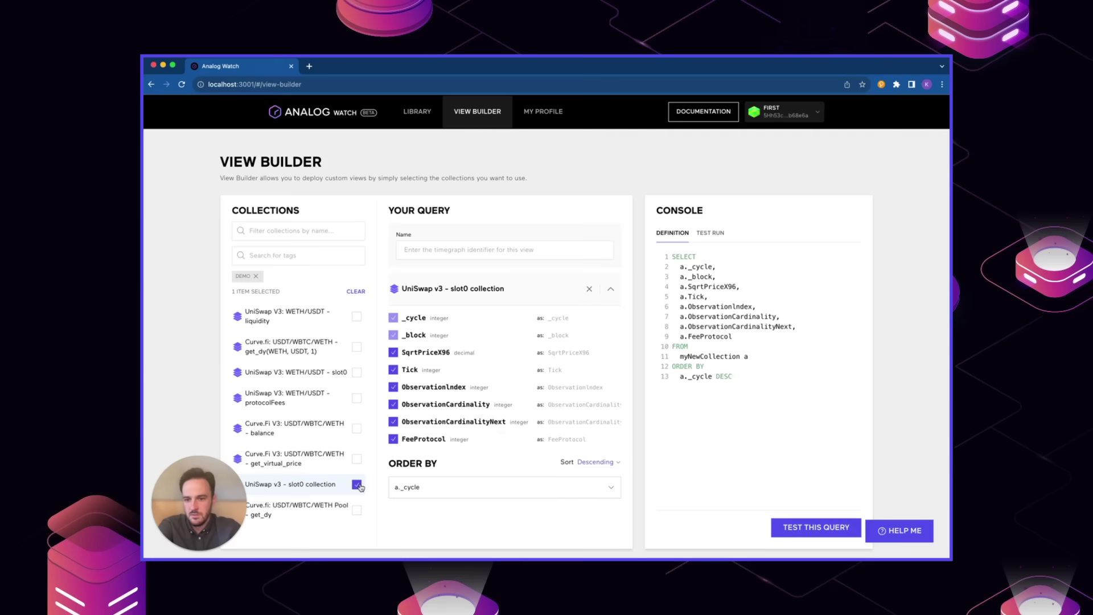
{"action": "left_click", "coordinate": [357, 509]}
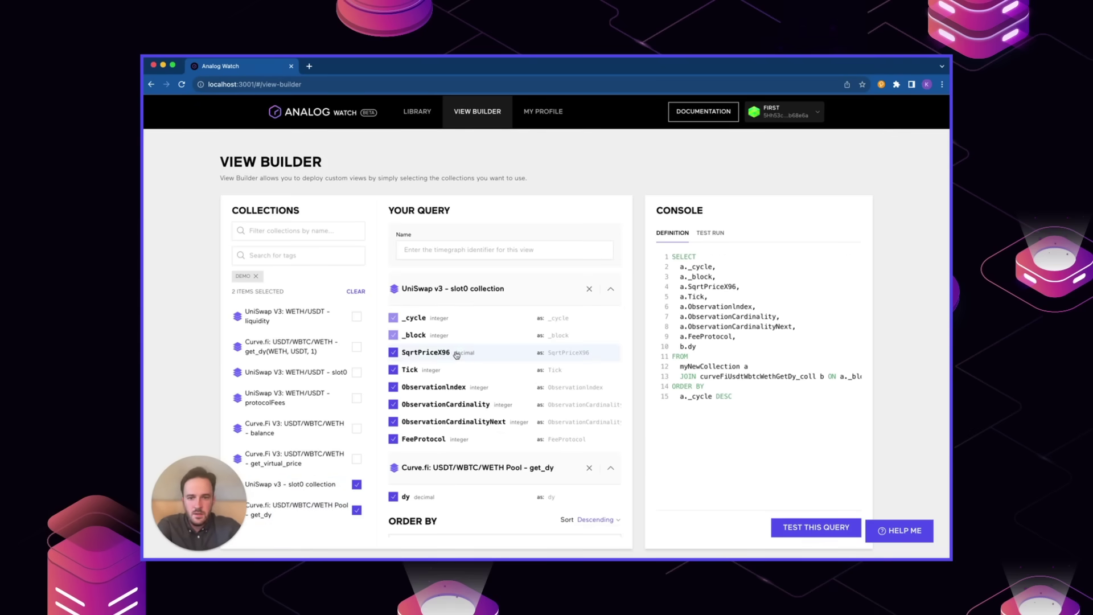
{"action": "scroll", "coordinate": [456, 356], "scroll_direction": "down", "scroll_amount": 1}
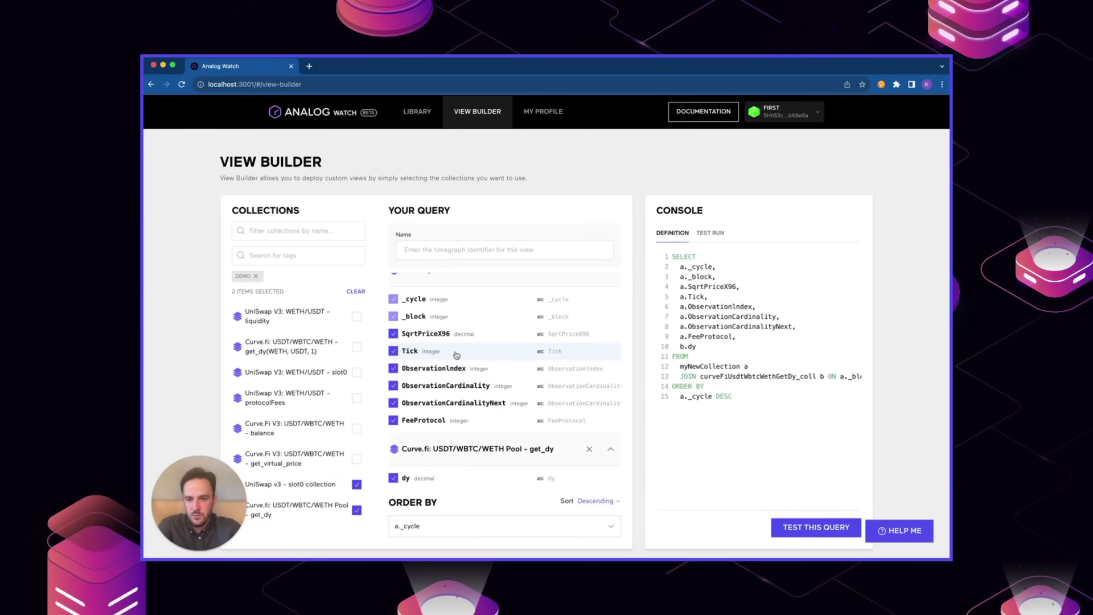
{"action": "scroll", "coordinate": [456, 355], "scroll_direction": "up", "scroll_amount": 1}
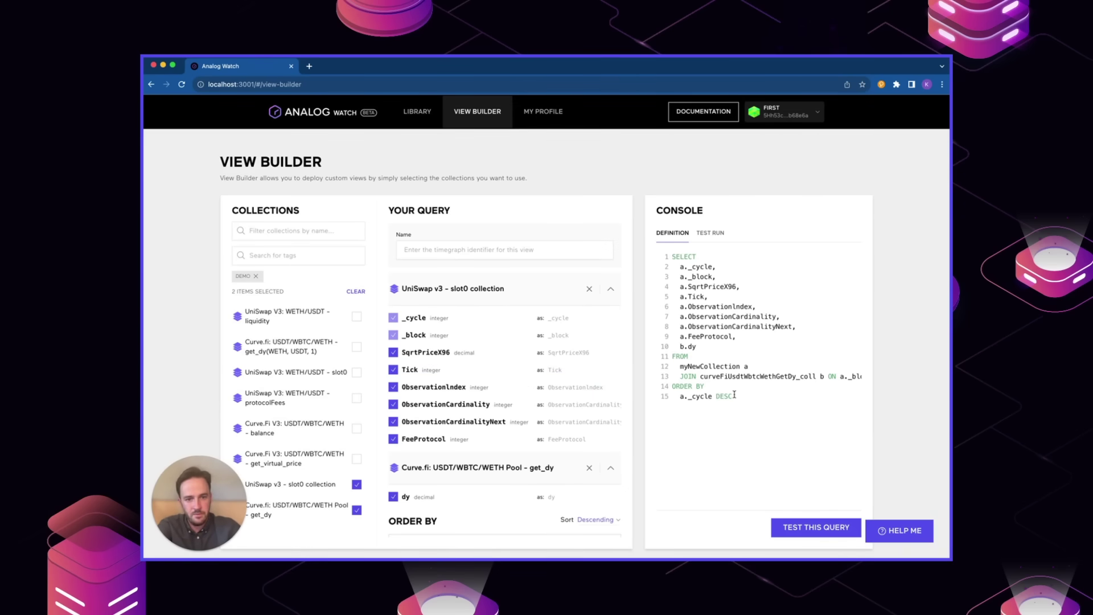
{"action": "left_click", "coordinate": [735, 317]}
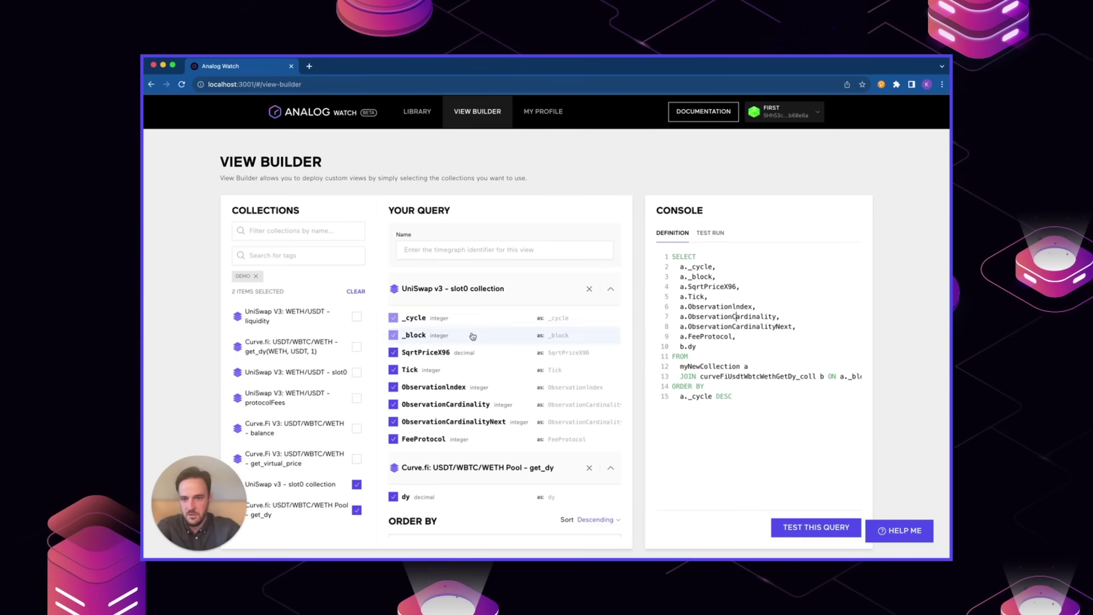
Enter myNewView as the view's name.
{"action": "scroll", "coordinate": [740, 395], "scroll_direction": "down", "scroll_amount": 1}
{"action": "scroll", "coordinate": [740, 395], "scroll_direction": "up", "scroll_amount": 1}
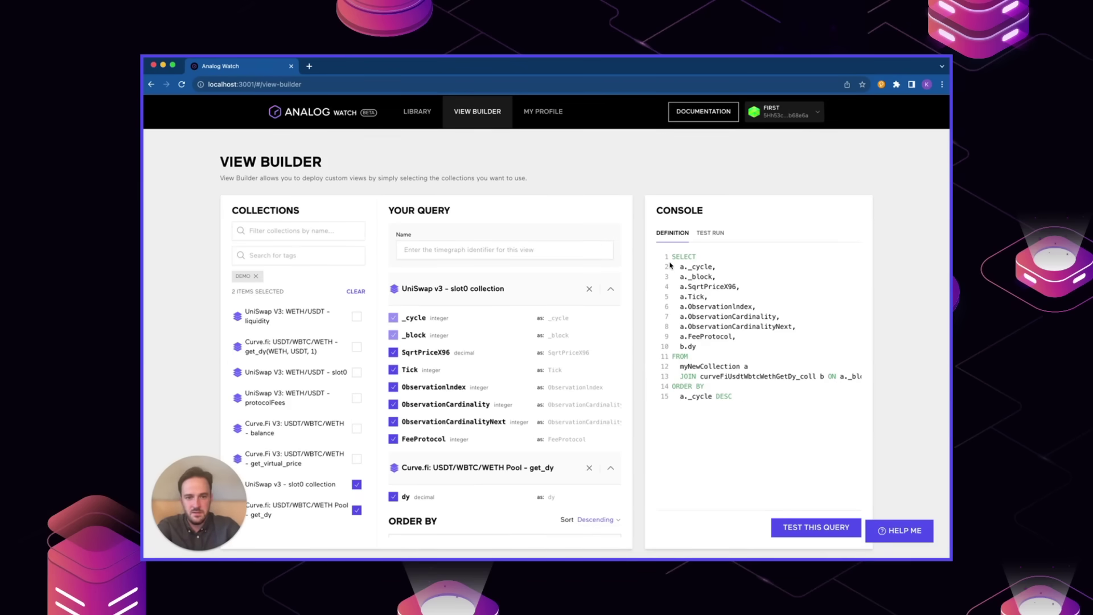
{"action": "left_click", "coordinate": [767, 400]}
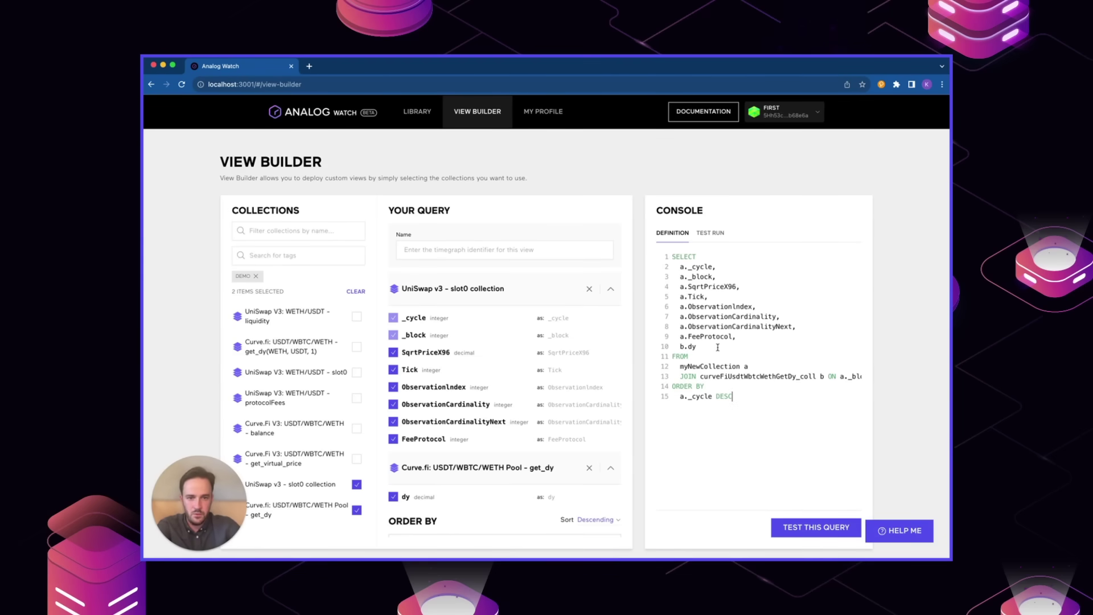
{"action": "left_click", "coordinate": [494, 250]}
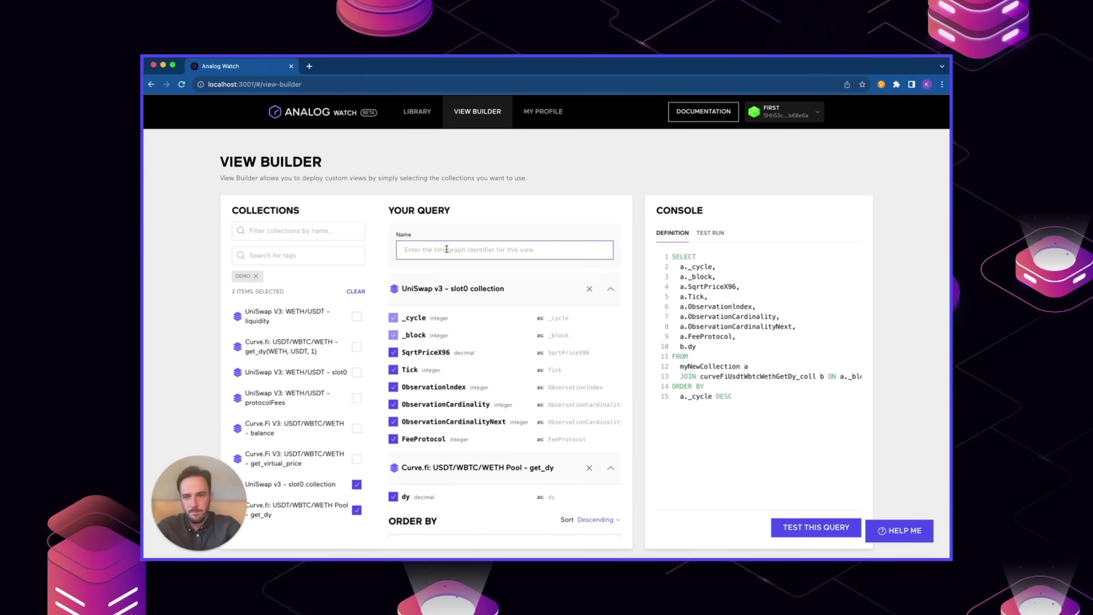
{"action": "type", "text": "myNewView"}
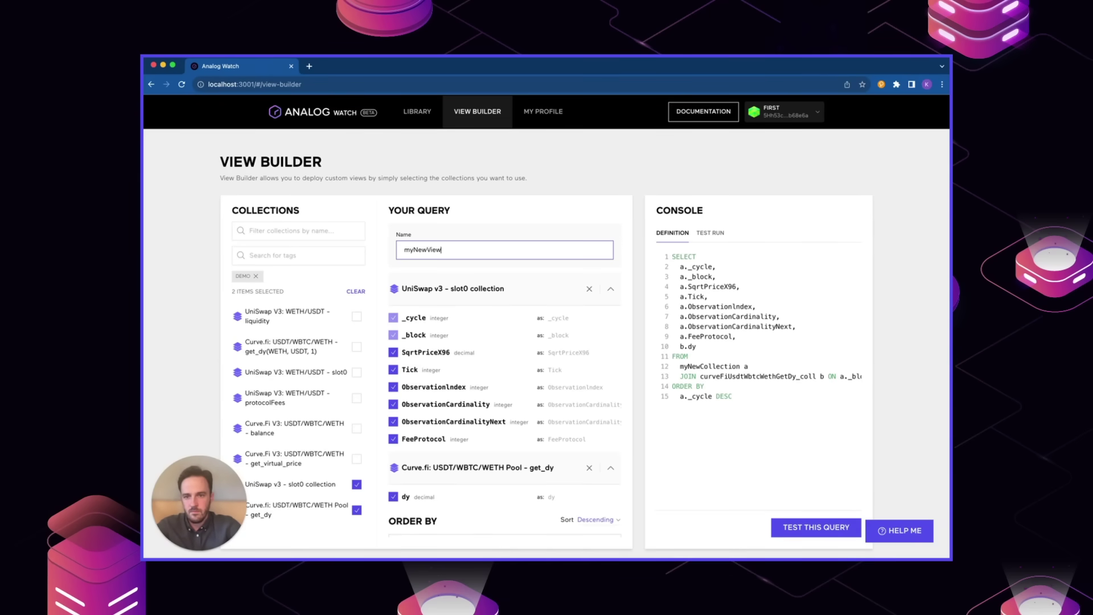
{"action": "left_click", "coordinate": [176, 199]}
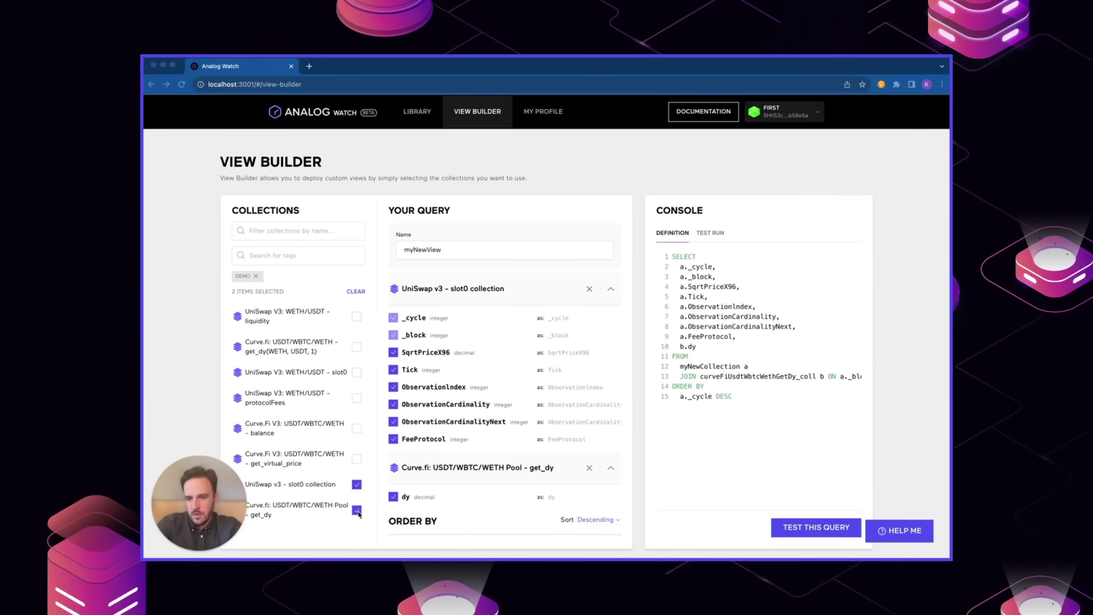
Drop the Curve.fi get_dy collection and test-run the slot0-only query, checking the JSON result.
{"action": "left_click", "coordinate": [357, 511]}
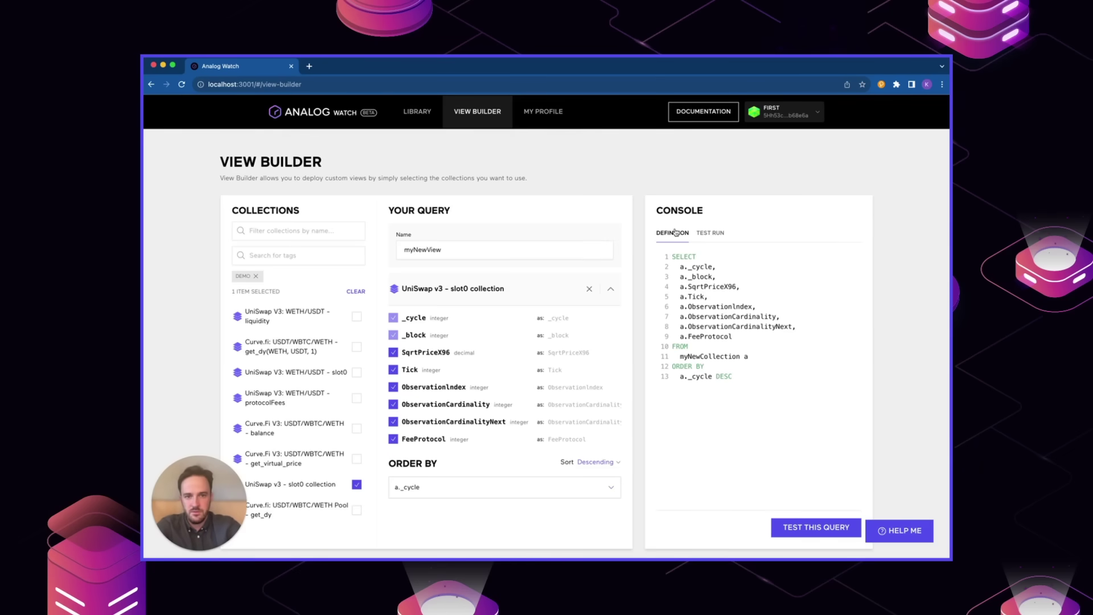
{"action": "left_click", "coordinate": [709, 235]}
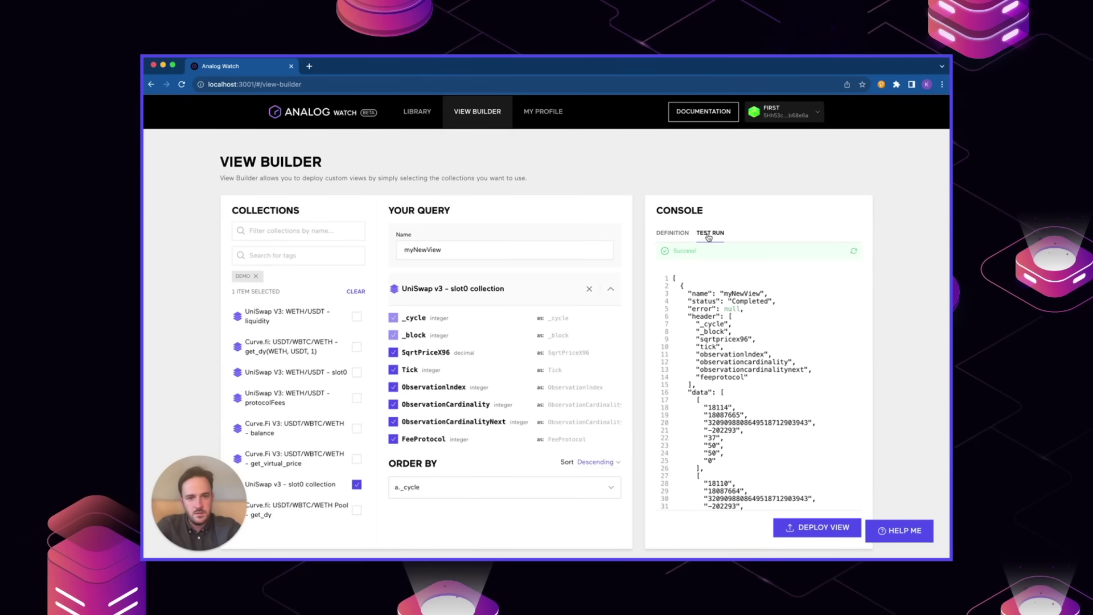
{"action": "scroll", "coordinate": [726, 312], "scroll_direction": "down", "scroll_amount": 5}
{"action": "scroll", "coordinate": [712, 322], "scroll_direction": "up", "scroll_amount": 5}
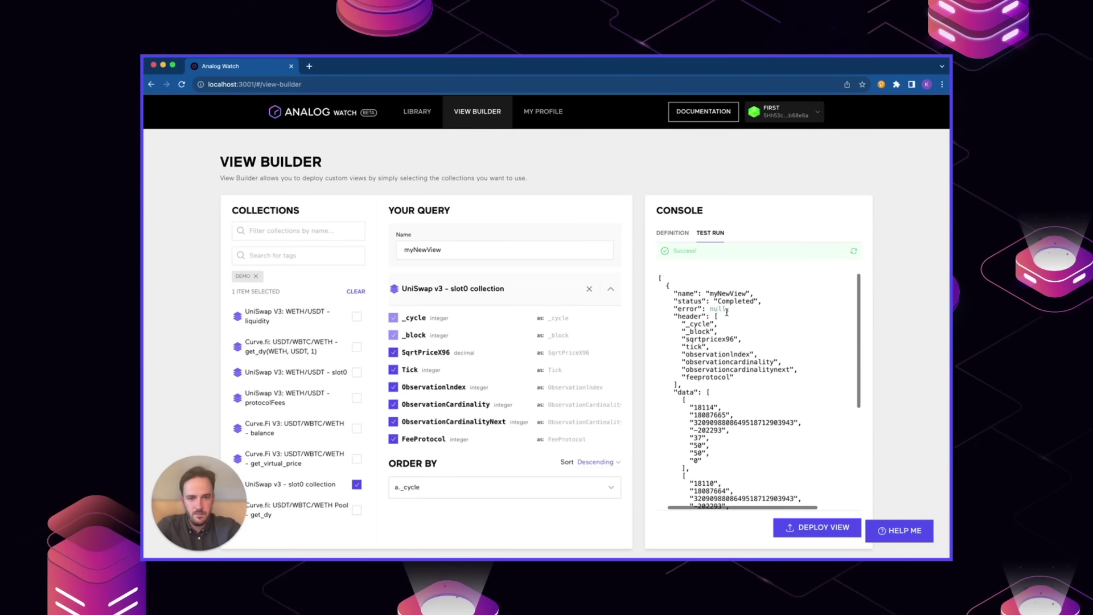
{"action": "scroll", "coordinate": [702, 331], "scroll_direction": "down", "scroll_amount": 4}
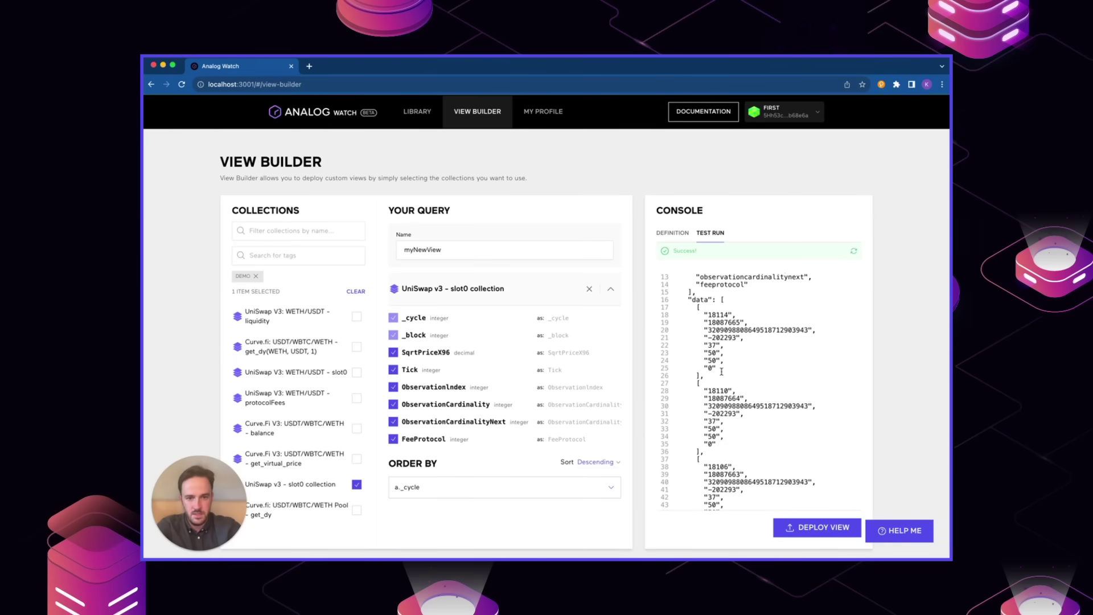
{"action": "scroll", "coordinate": [719, 353], "scroll_direction": "down", "scroll_amount": 3}
{"action": "scroll", "coordinate": [717, 336], "scroll_direction": "up", "scroll_amount": 2}
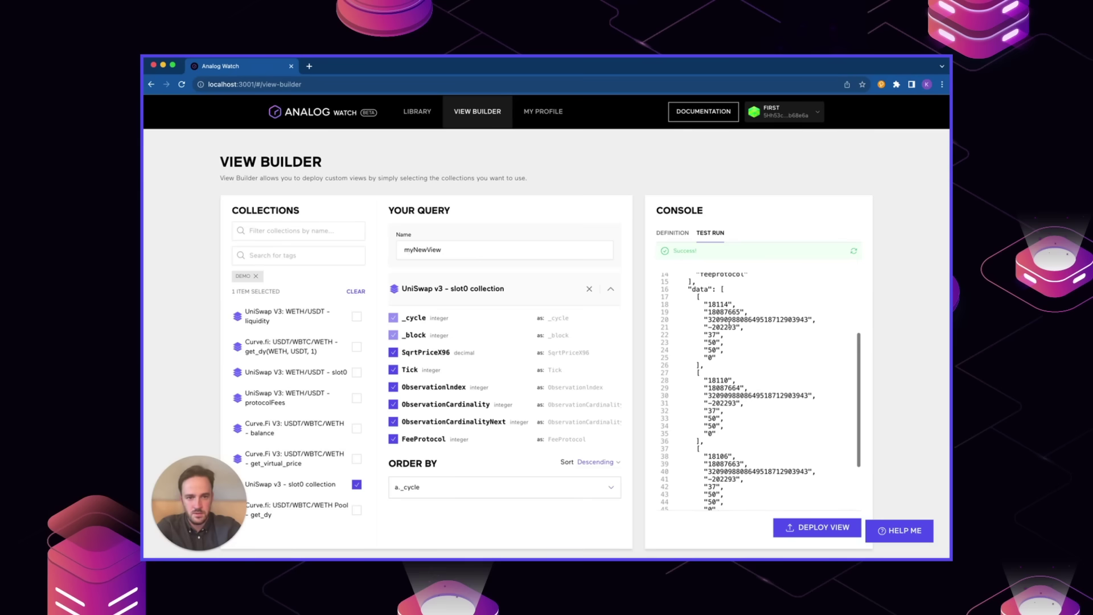
Finish reviewing the result and re-add the Curve.fi Pool get_dy collection to the query.
{"action": "scroll", "coordinate": [720, 361], "scroll_direction": "down", "scroll_amount": 3}
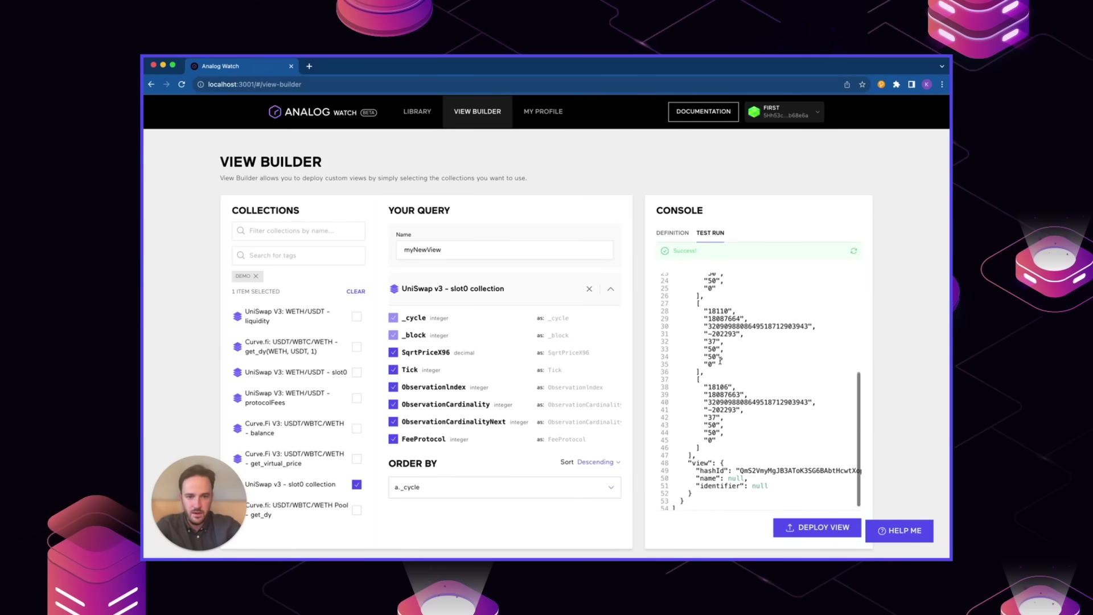
{"action": "scroll", "coordinate": [719, 360], "scroll_direction": "up", "scroll_amount": 5}
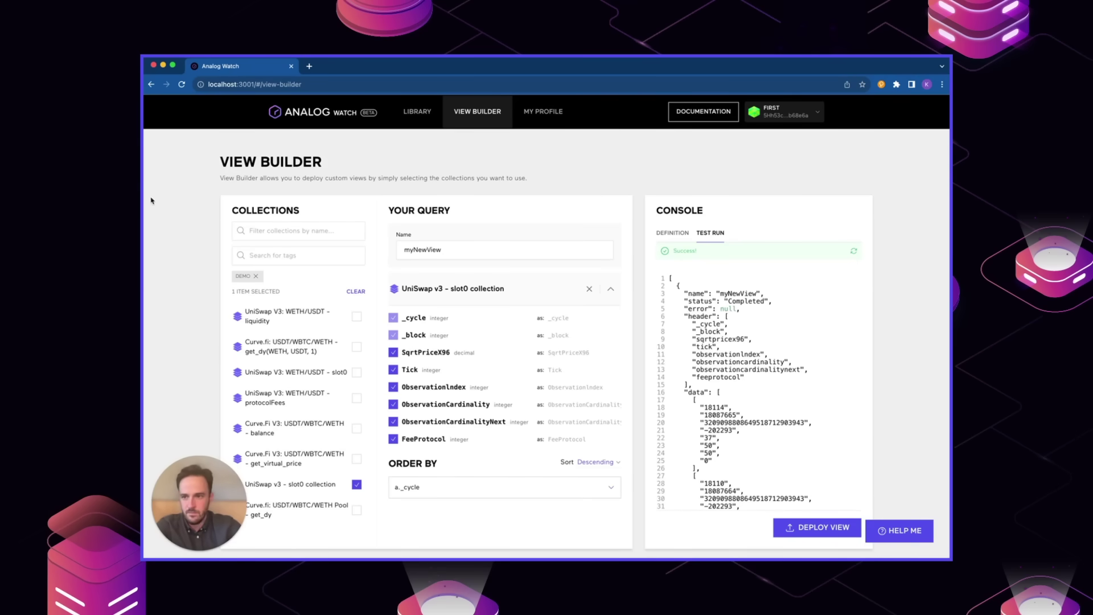
{"action": "left_click", "coordinate": [538, 330]}
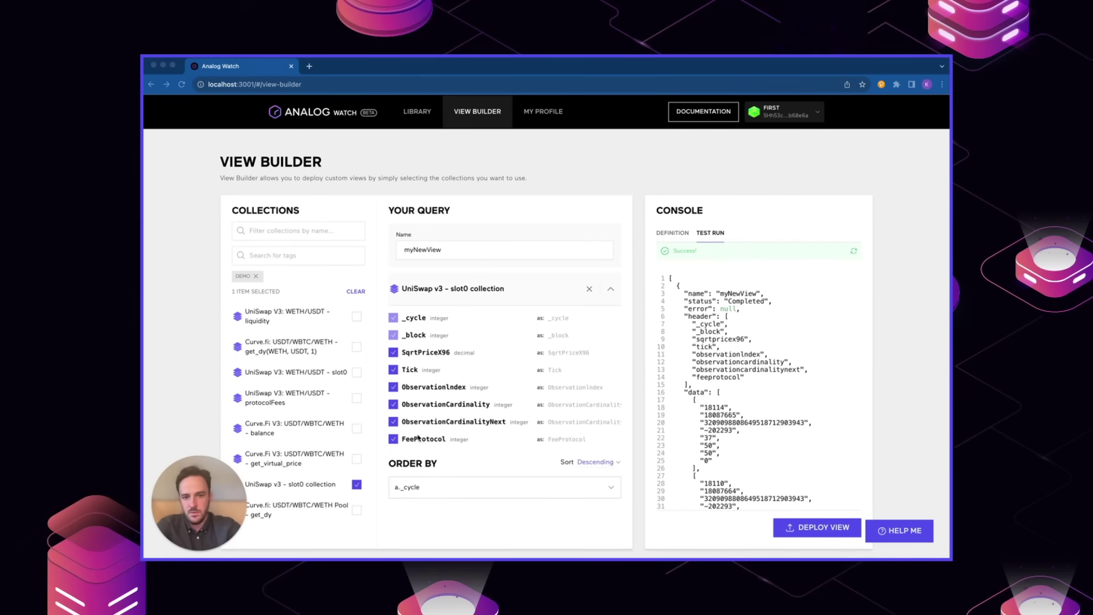
{"action": "left_click", "coordinate": [357, 509]}
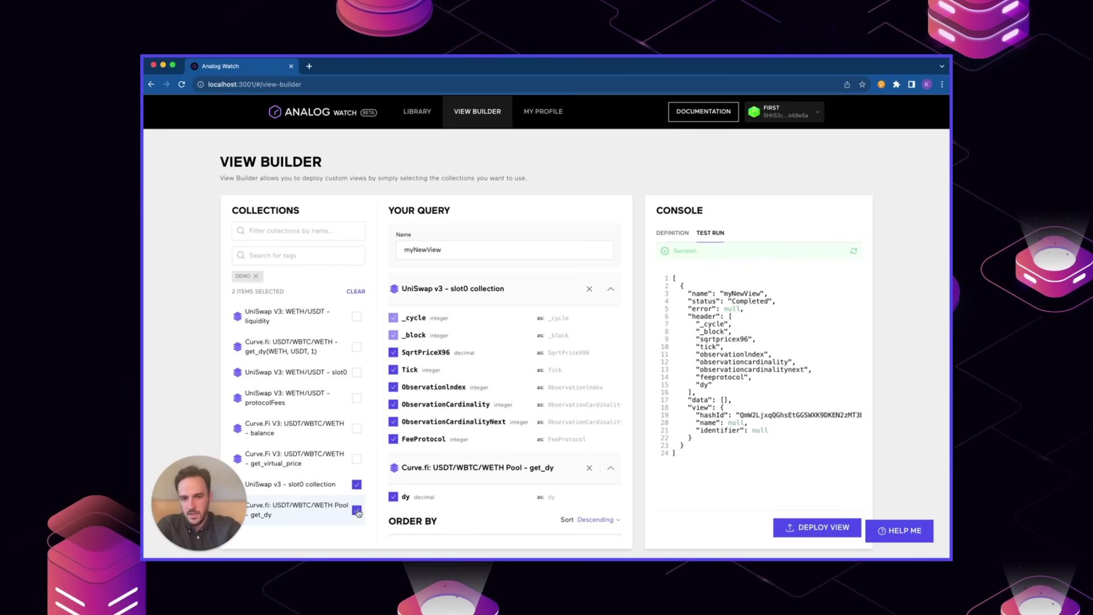
Replace the SQL definition with the pasted averaged-price join query.
{"action": "left_click", "coordinate": [672, 233]}
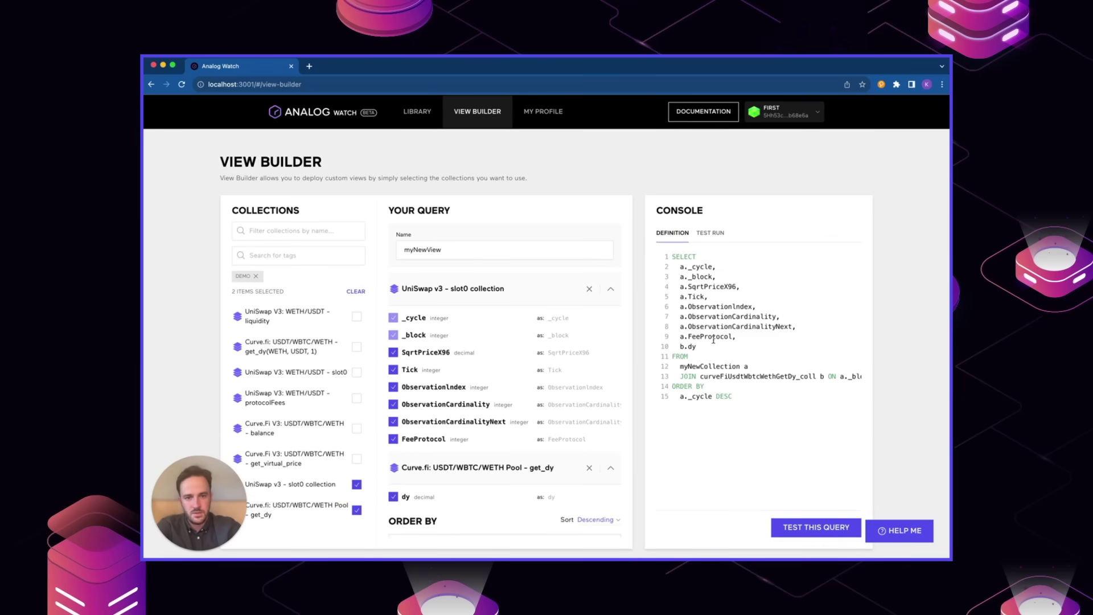
{"action": "left_click_drag", "start_coordinate": [746, 397], "coordinate": [655, 250]}
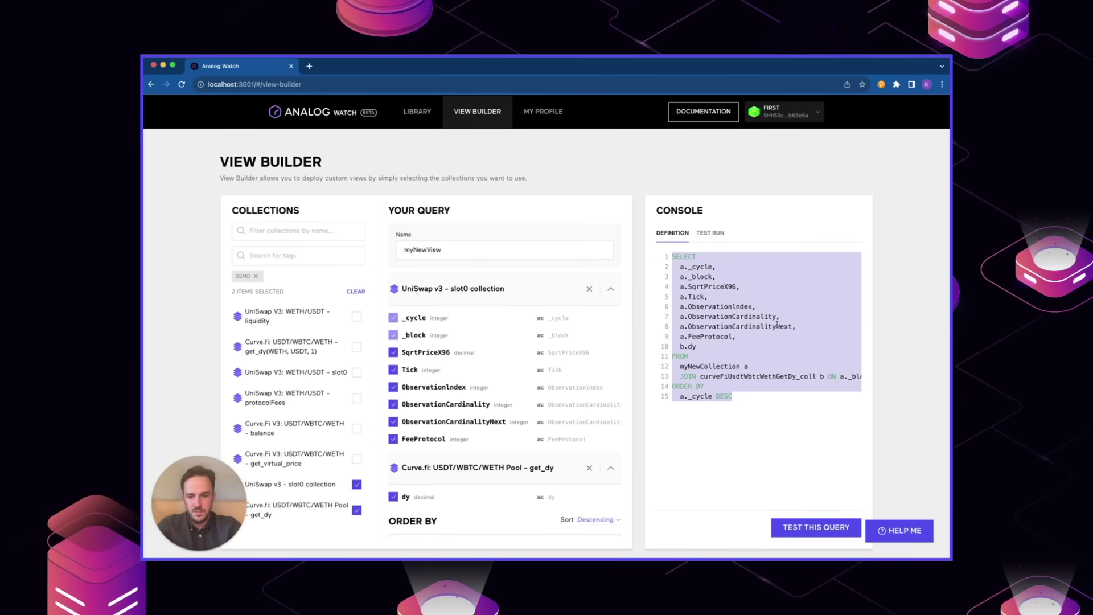
{"action": "key", "text": "super+v"}
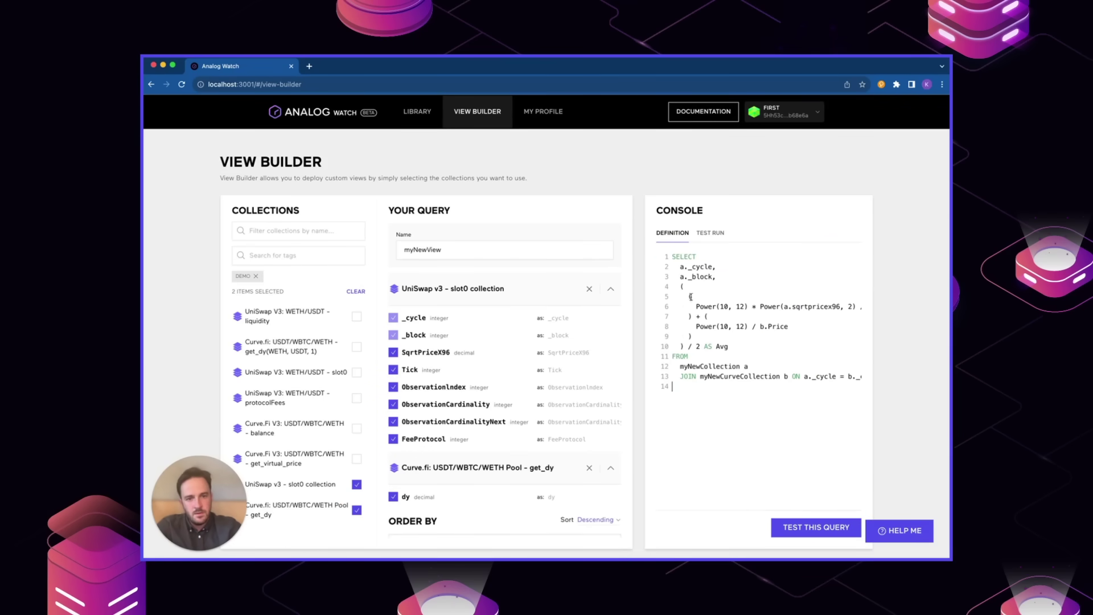
{"action": "scroll", "coordinate": [751, 320], "scroll_direction": "right", "scroll_amount": 5}
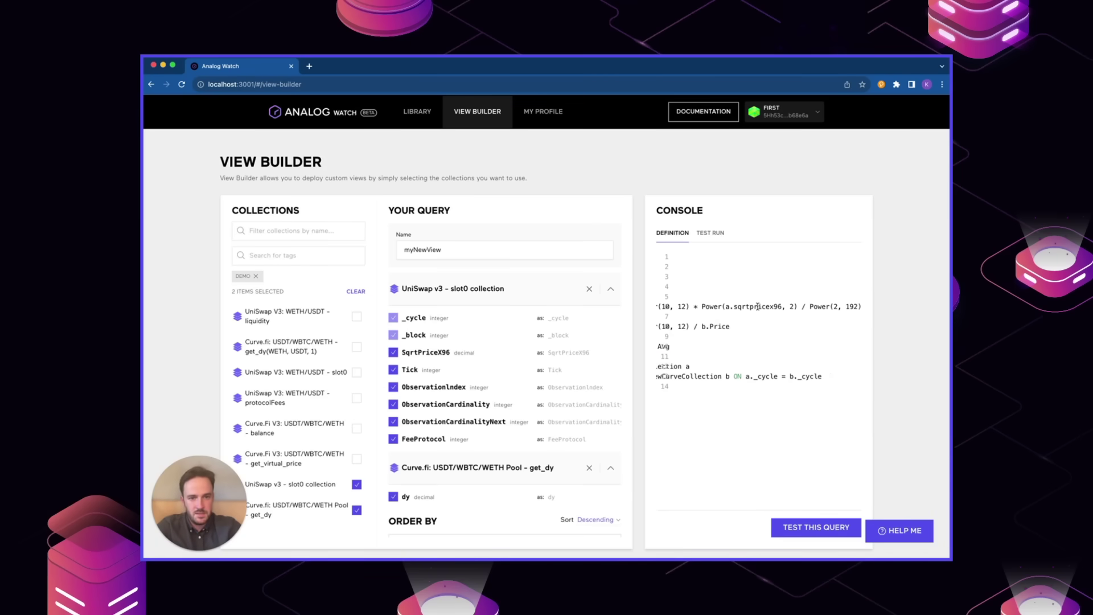
{"action": "scroll", "coordinate": [764, 323], "scroll_direction": "left", "scroll_amount": 5}
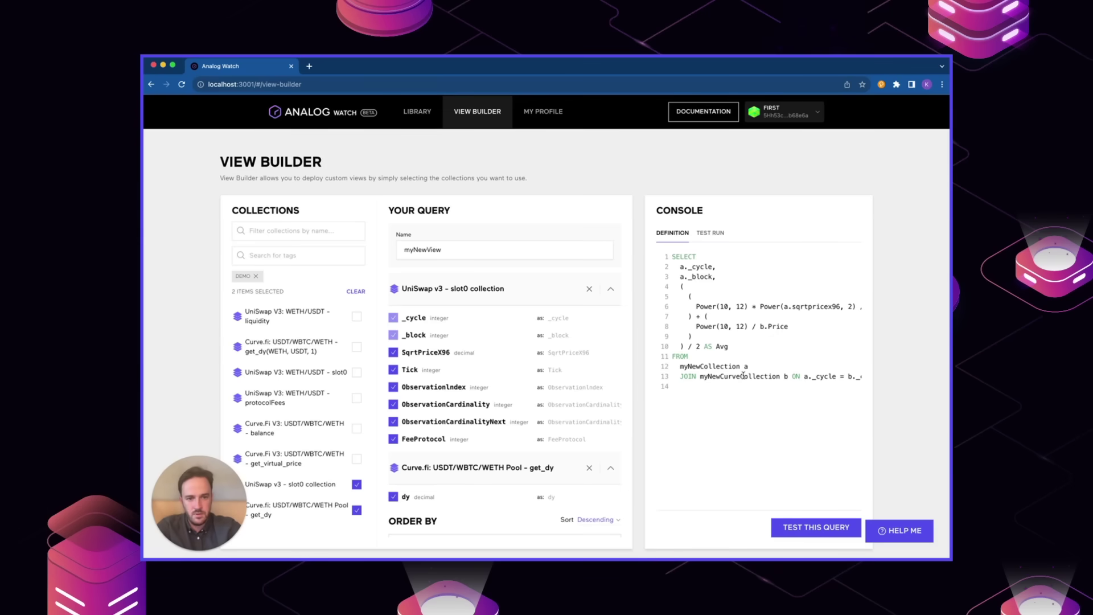
{"action": "scroll", "coordinate": [751, 341], "scroll_direction": "right", "scroll_amount": 5}
{"action": "scroll", "coordinate": [751, 347], "scroll_direction": "left", "scroll_amount": 5}
Test-run the joined query and review the _cycle, _block and avg result rows.
{"action": "left_click", "coordinate": [824, 530]}
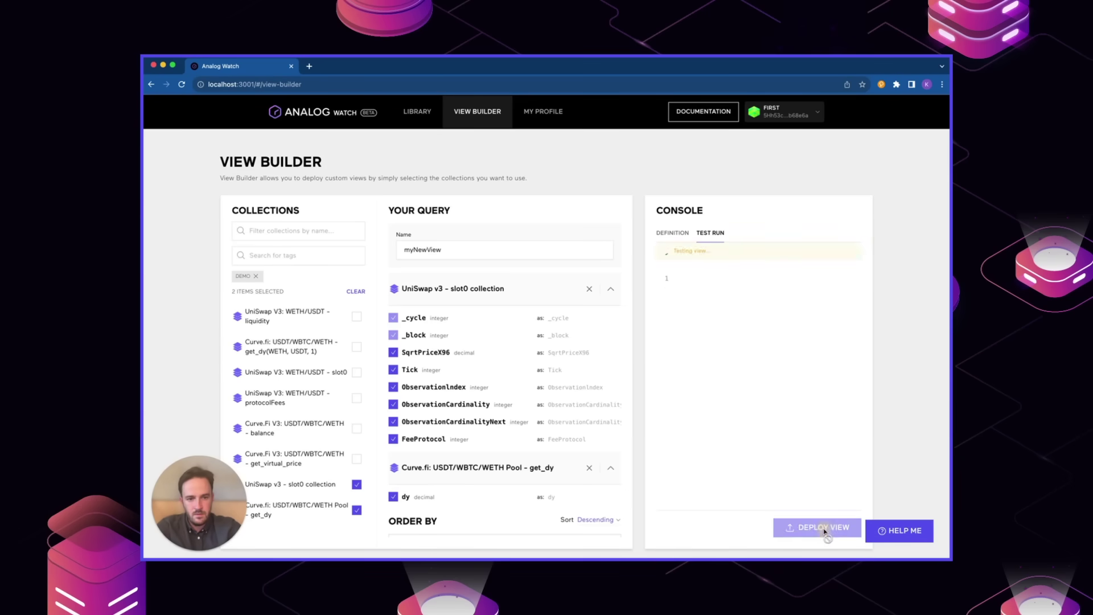
{"action": "scroll", "coordinate": [741, 342], "scroll_direction": "down", "scroll_amount": 2}
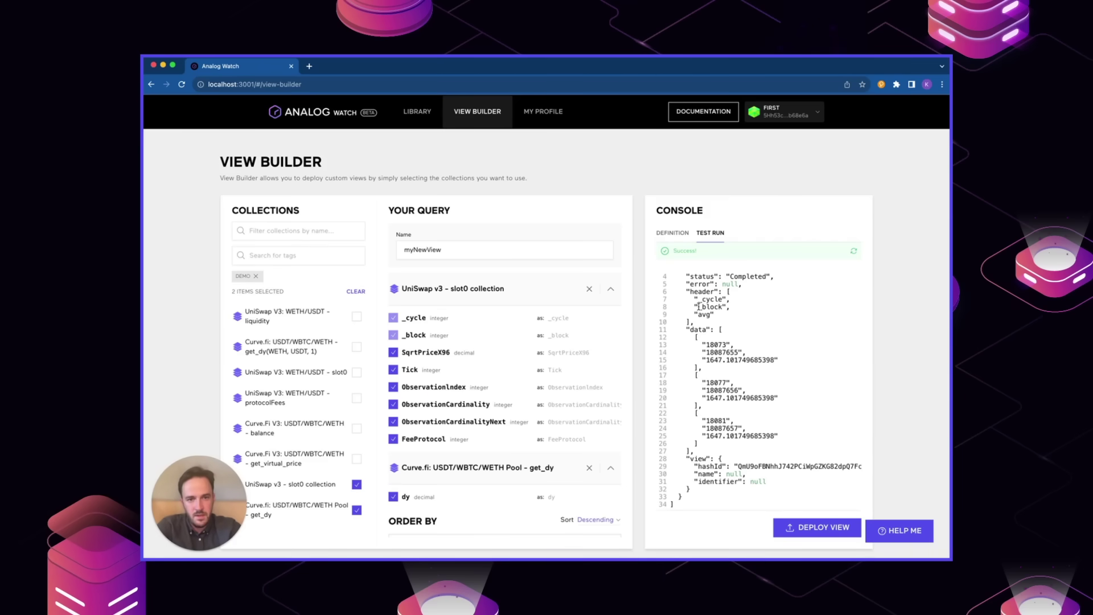
{"action": "left_click_drag", "start_coordinate": [699, 306], "coordinate": [719, 305]}
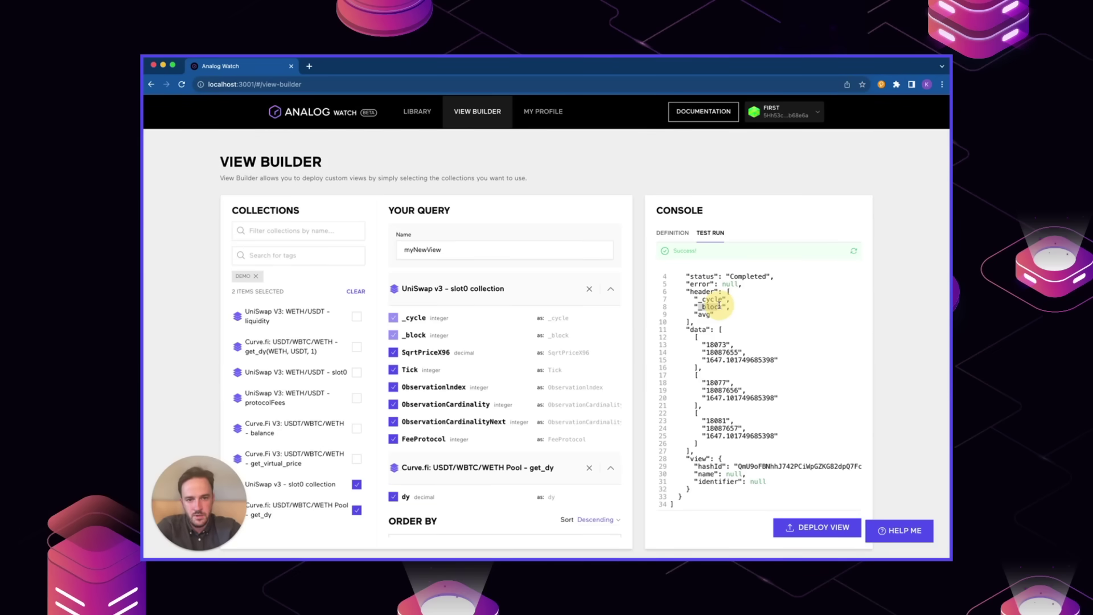
{"action": "left_click", "coordinate": [722, 306]}
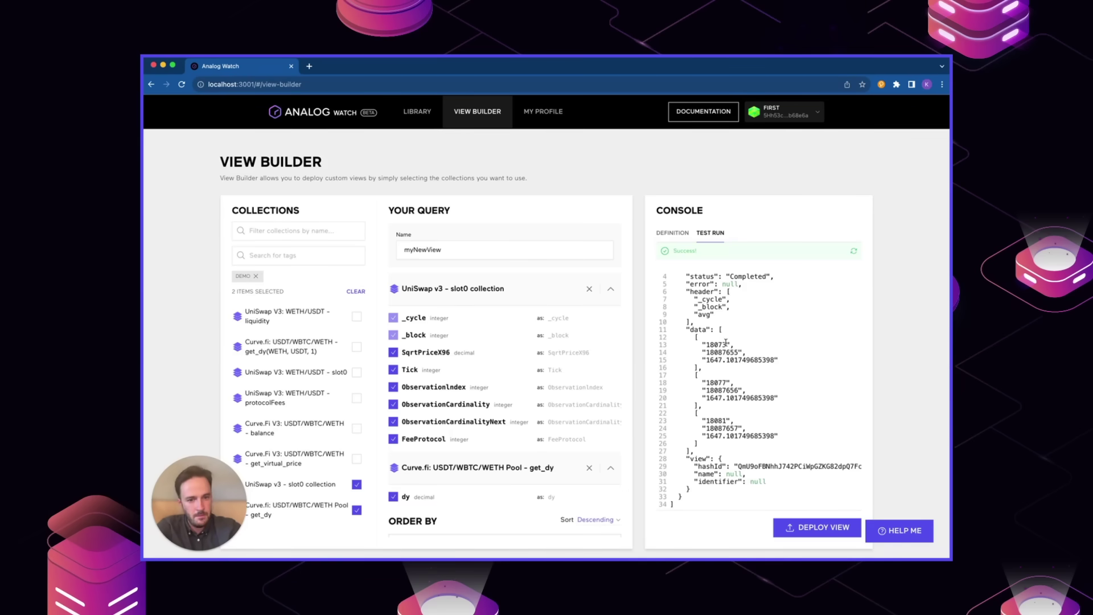
{"action": "scroll", "coordinate": [726, 342], "scroll_direction": "up", "scroll_amount": 3}
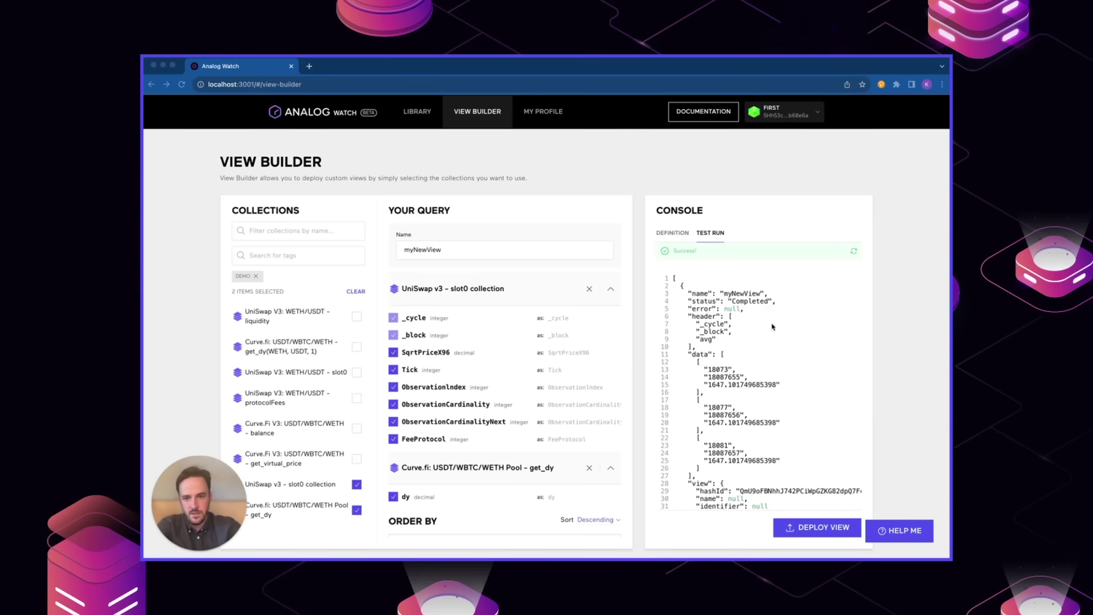
Start deploying the query as a view named 'Average Price Feed (ETH/USD)'.
{"action": "left_click", "coordinate": [820, 526]}
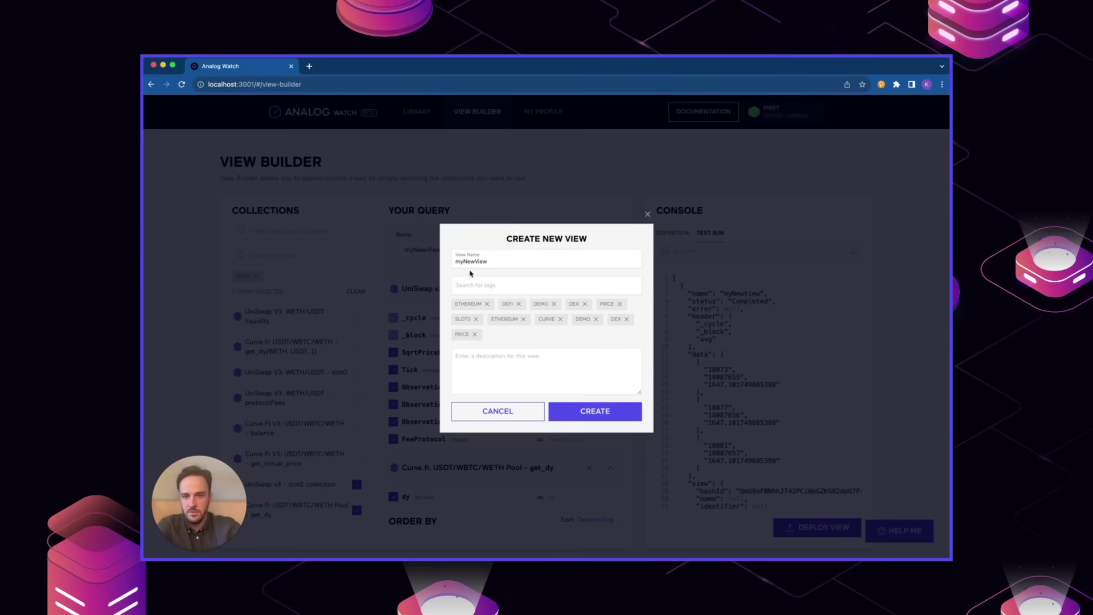
{"action": "double_click", "coordinate": [486, 261]}
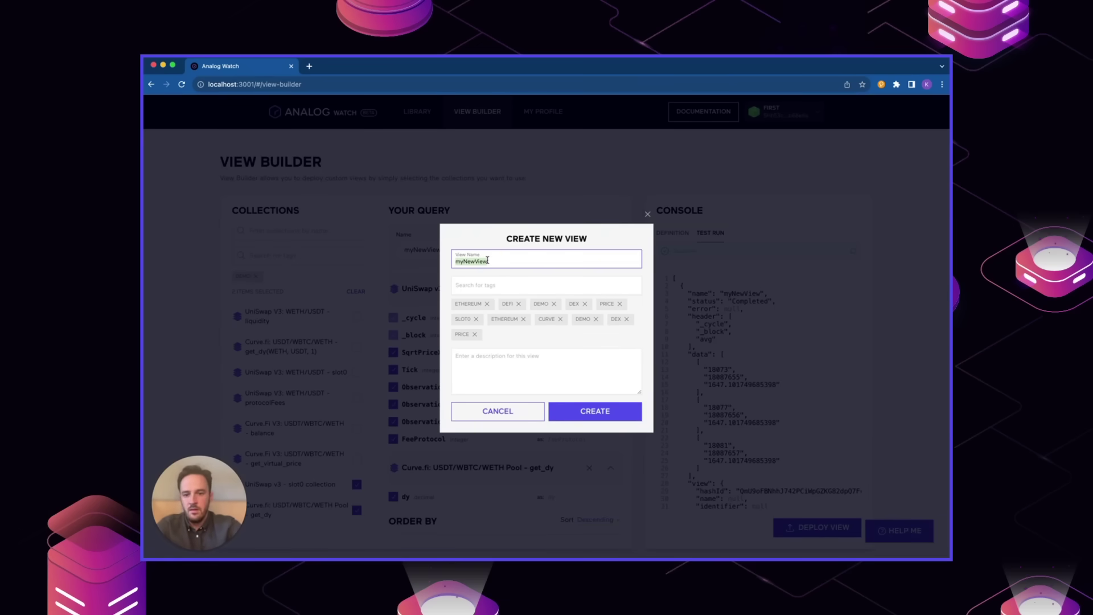
{"action": "type", "text": "Aver"}
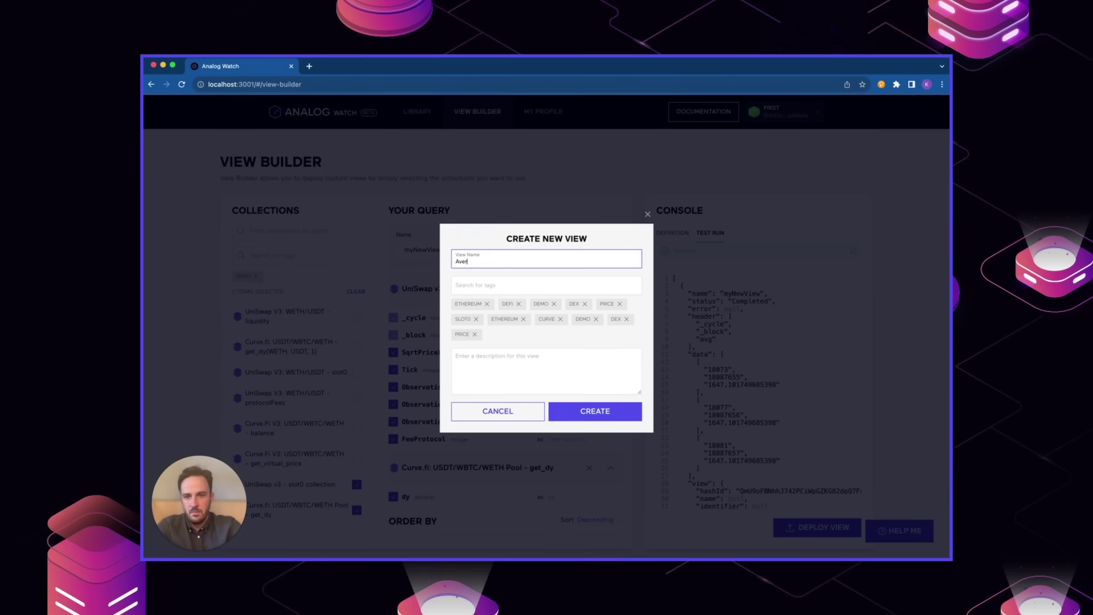
{"action": "type", "text": "age Price Fee"}
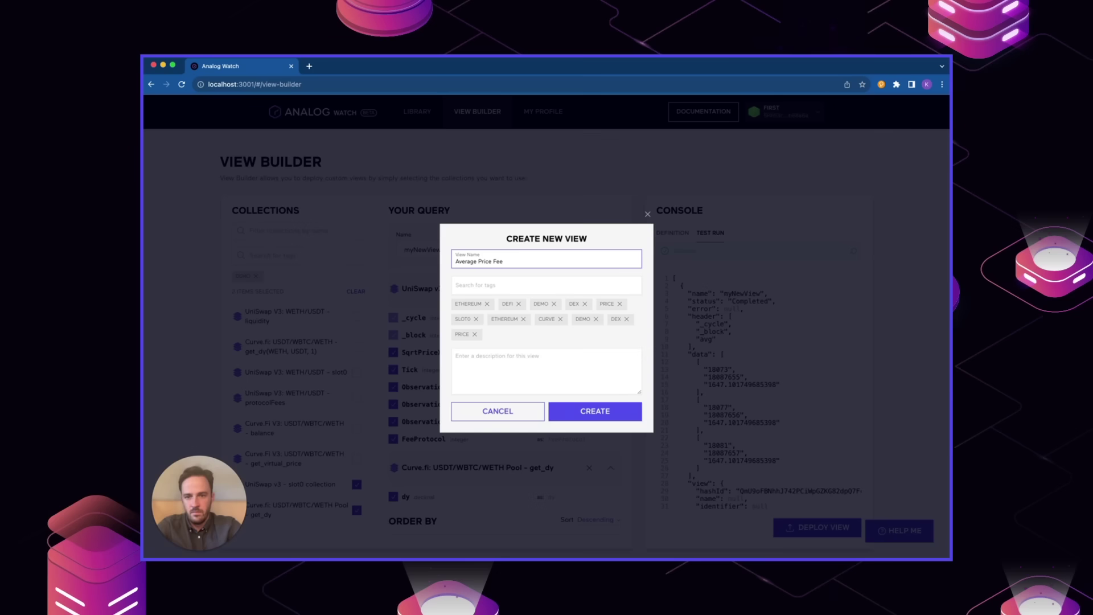
{"action": "type", "text": "d (ETH/USD)"}
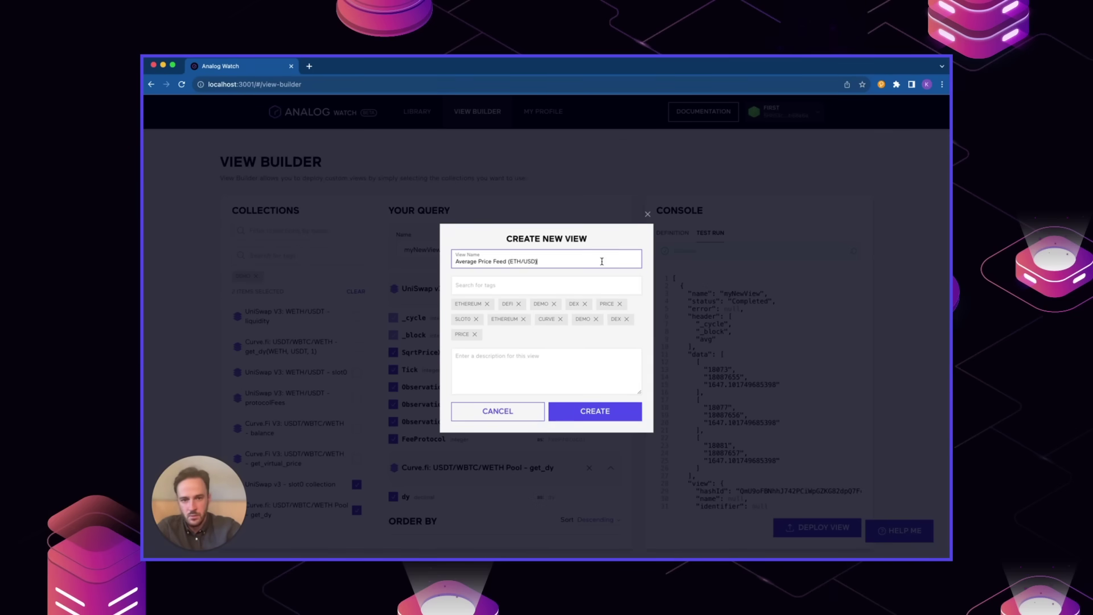
{"action": "left_click", "coordinate": [496, 374]}
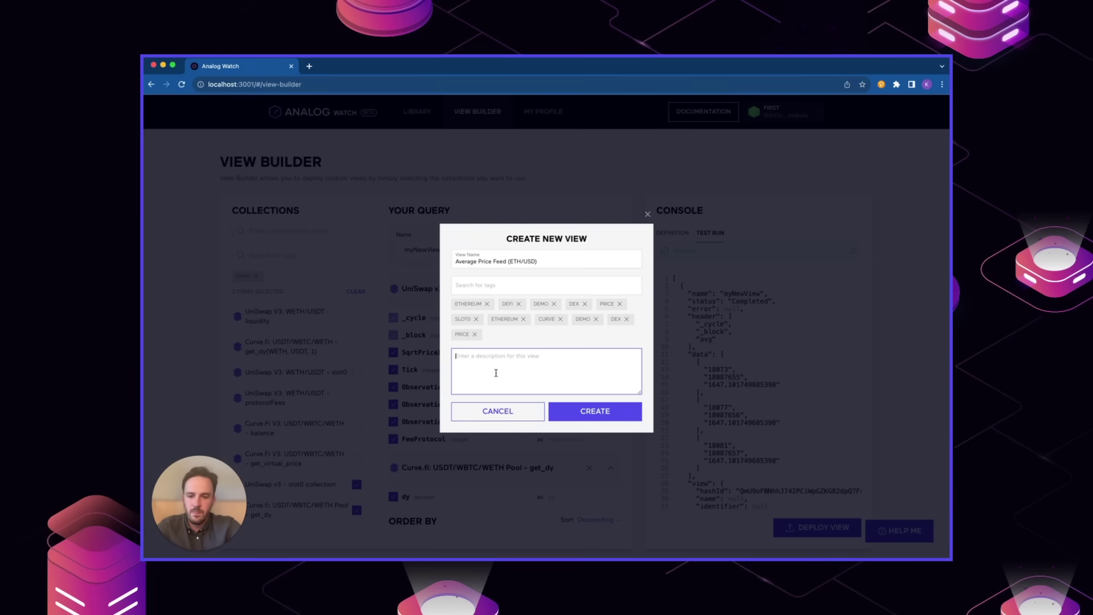
Describe it as 'Calculates the average price of WETH/USDT across Uniswap and Curve', create it, and open its page.
{"action": "left_click", "coordinate": [496, 373]}
{"action": "type", "text": "Calculates "}
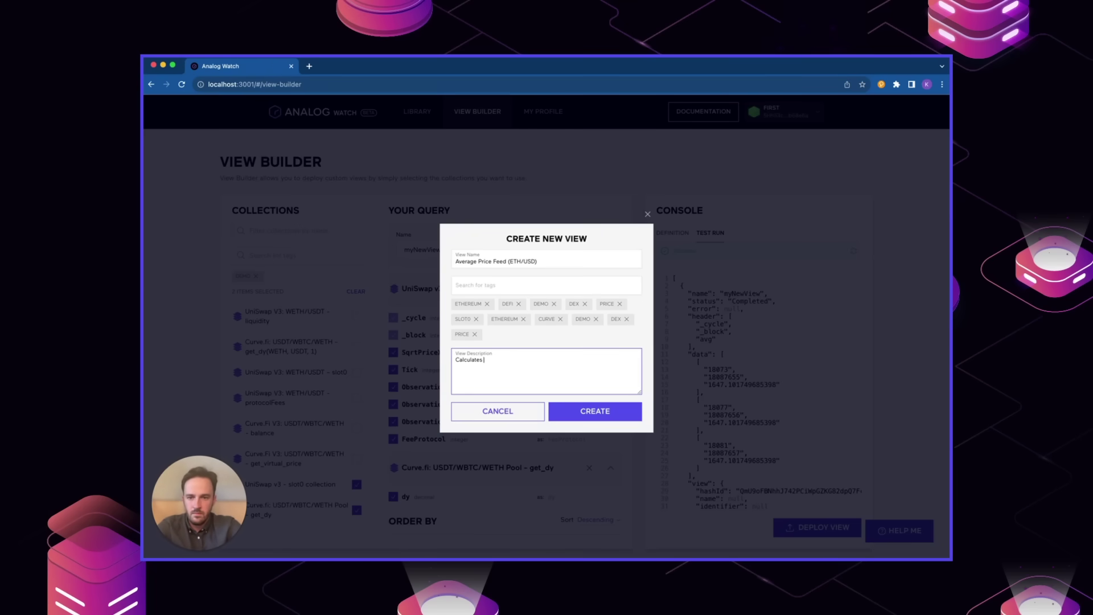
{"action": "type", "text": "the average price "}
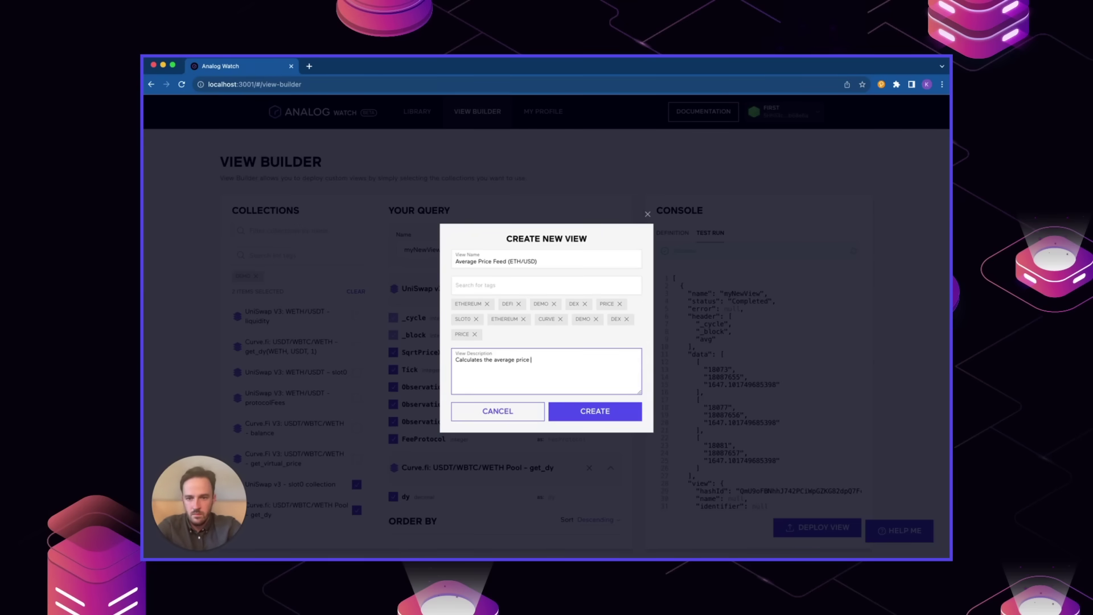
{"action": "type", "text": "of WETH/USDT"}
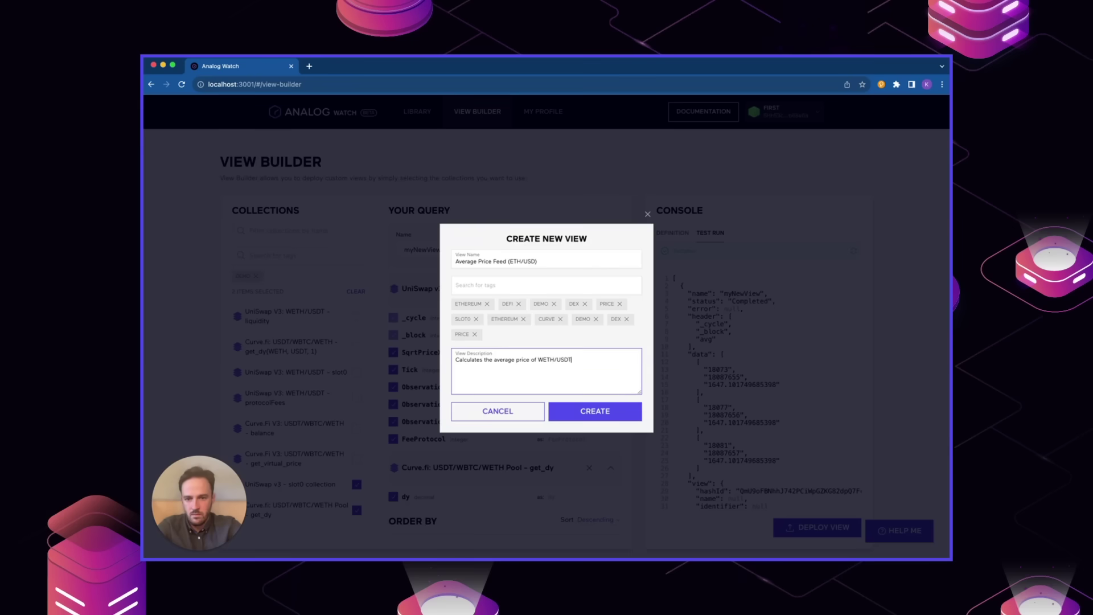
{"action": "type", "text": " across Unis"}
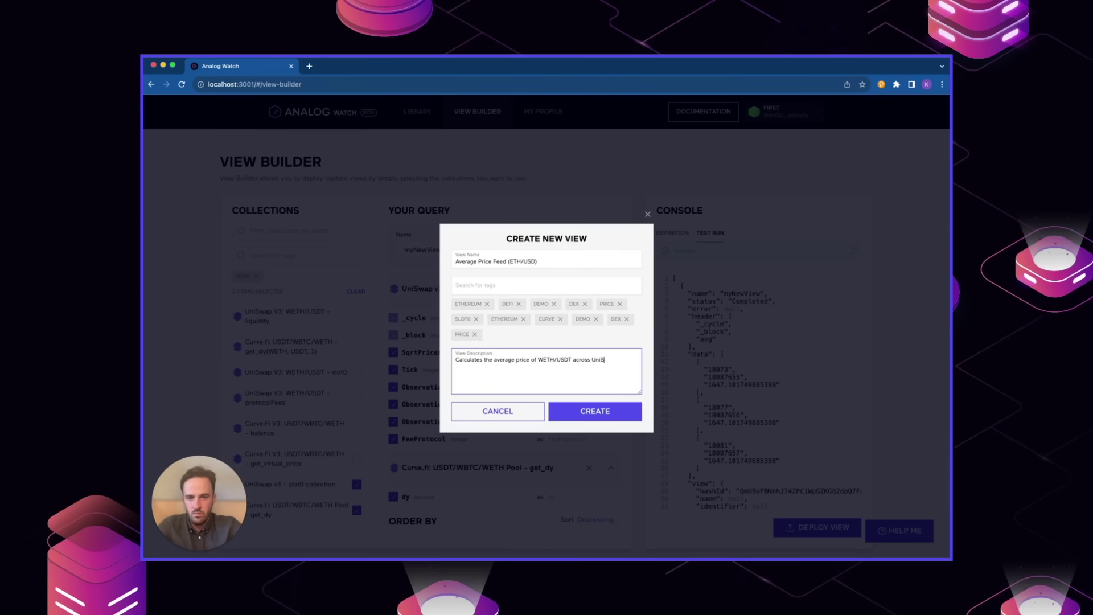
{"action": "type", "text": "wap and Curve"}
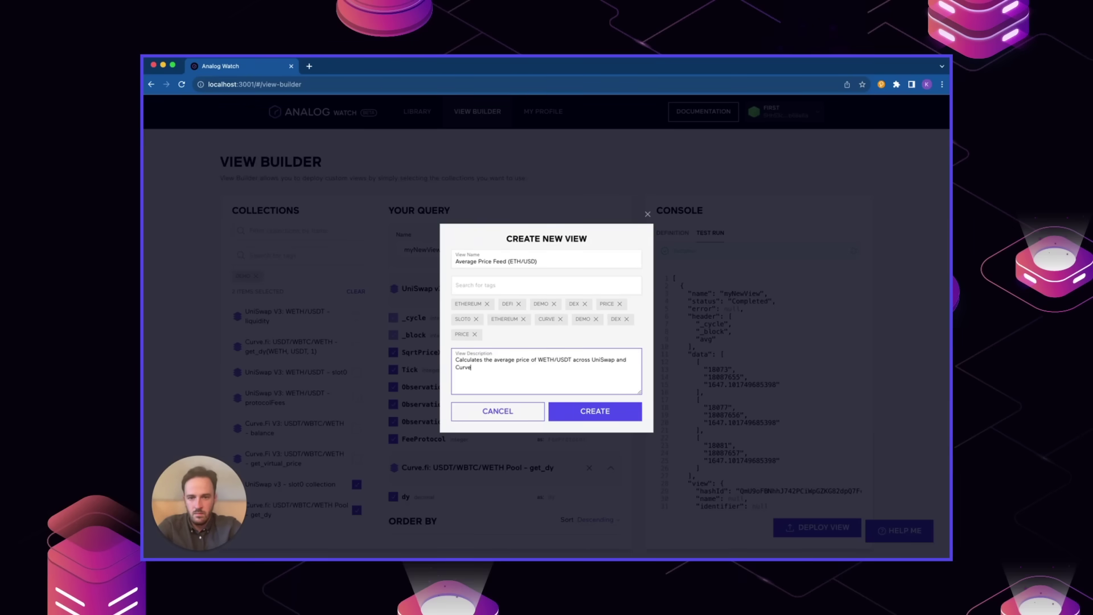
{"action": "left_click", "coordinate": [597, 410]}
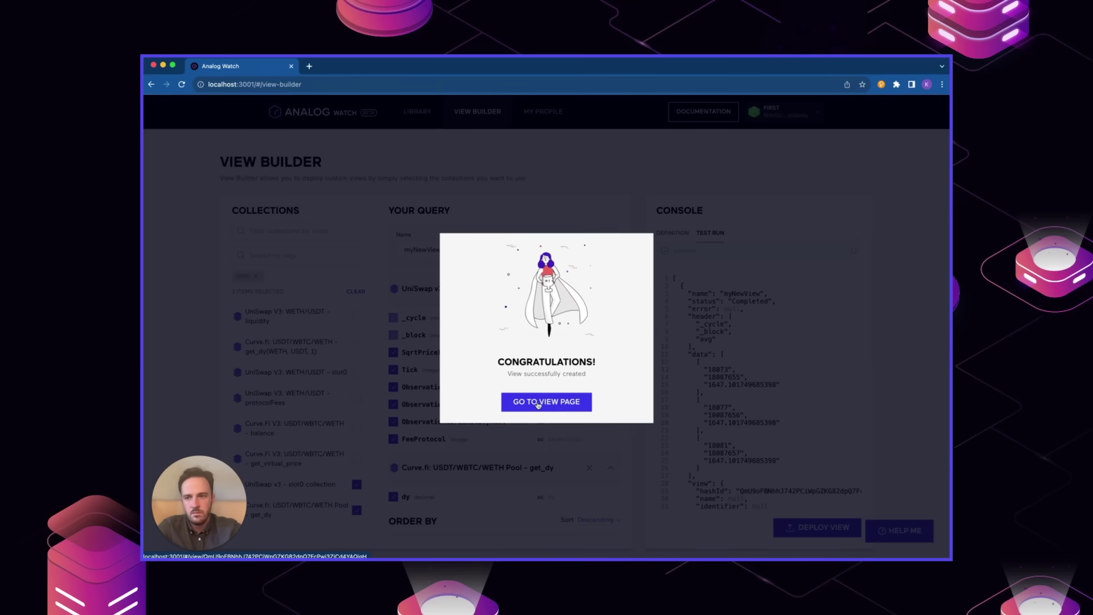
{"action": "left_click", "coordinate": [539, 407]}
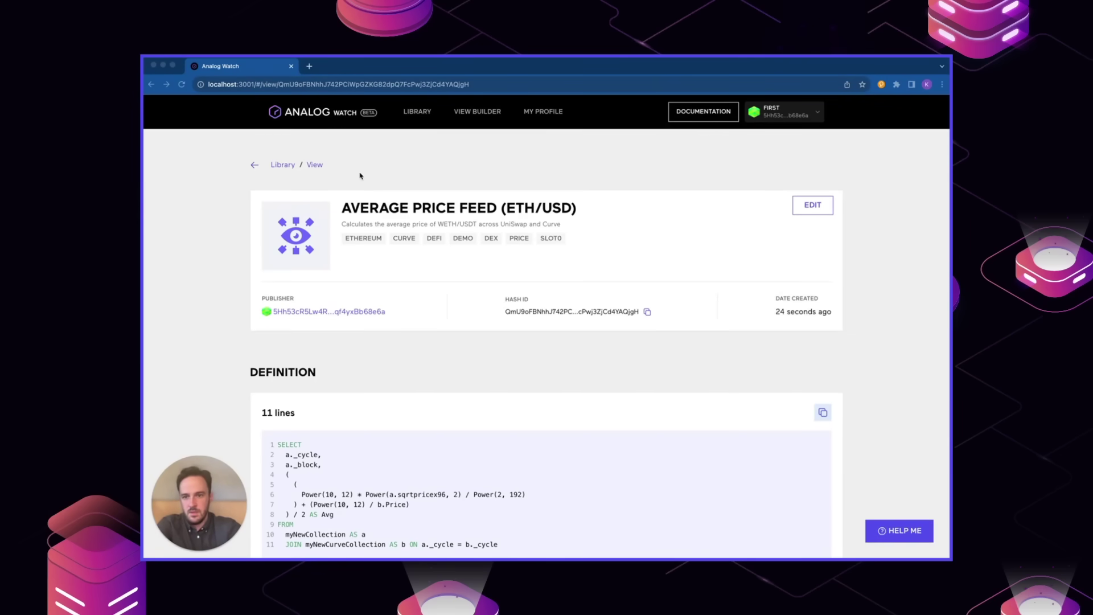
{"action": "left_click", "coordinate": [336, 214]}
{"action": "scroll", "coordinate": [593, 301], "scroll_direction": "down", "scroll_amount": 4}
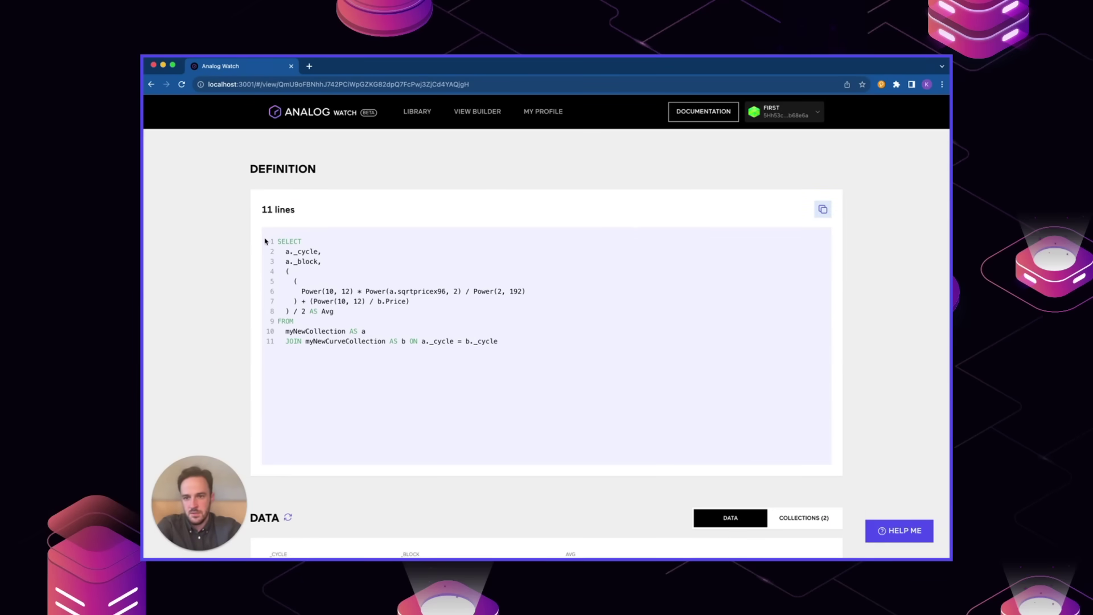
{"action": "scroll", "coordinate": [501, 263], "scroll_direction": "down", "scroll_amount": 6}
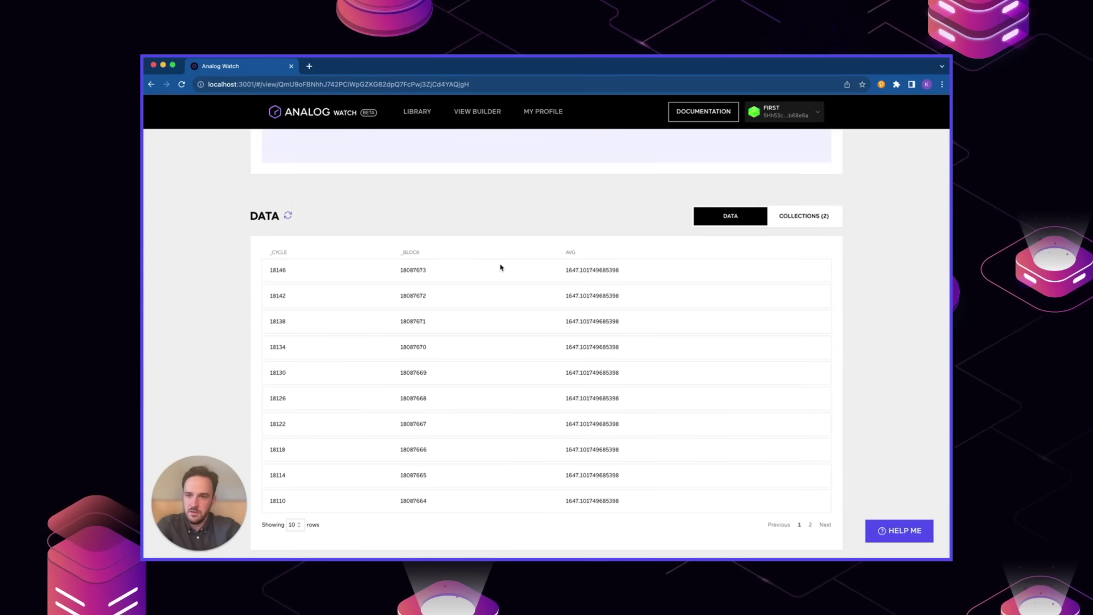
{"action": "scroll", "coordinate": [360, 306], "scroll_direction": "up", "scroll_amount": 4}
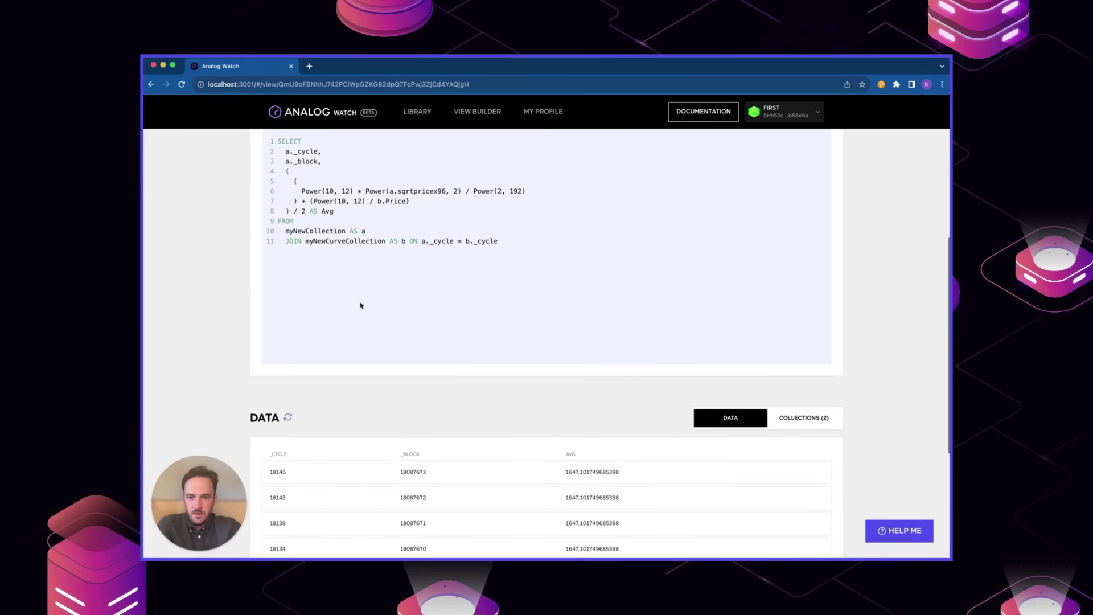
{"action": "scroll", "coordinate": [360, 305], "scroll_direction": "up", "scroll_amount": 3}
{"action": "scroll", "coordinate": [361, 306], "scroll_direction": "down", "scroll_amount": 6}
{"action": "scroll", "coordinate": [361, 305], "scroll_direction": "up", "scroll_amount": 2}
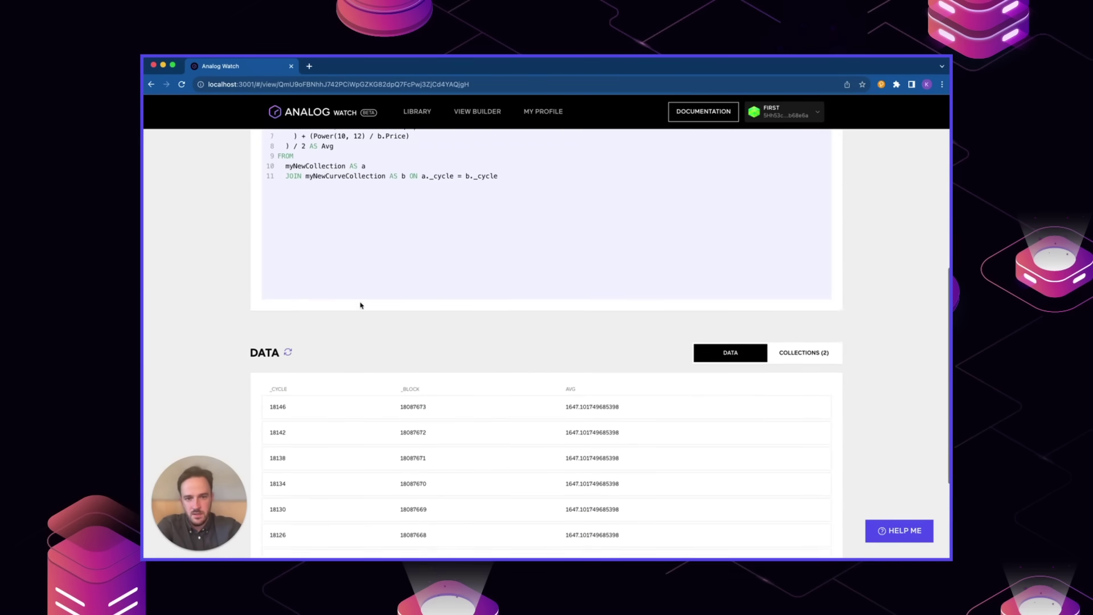
{"action": "scroll", "coordinate": [360, 306], "scroll_direction": "up", "scroll_amount": 1}
{"action": "scroll", "coordinate": [361, 305], "scroll_direction": "down", "scroll_amount": 3}
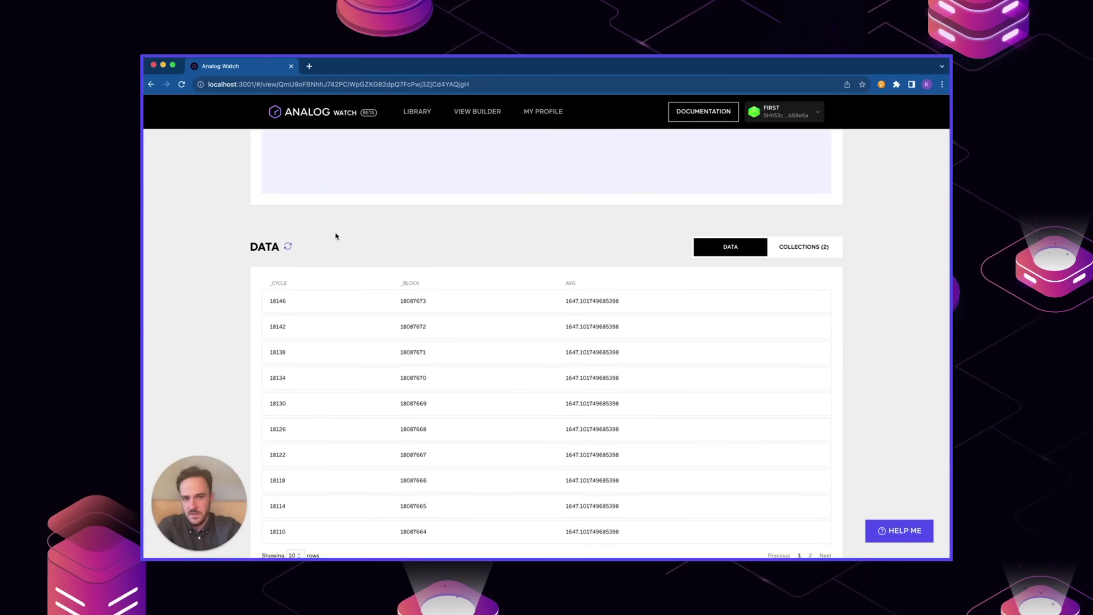
{"action": "scroll", "coordinate": [392, 262], "scroll_direction": "up", "scroll_amount": 15}
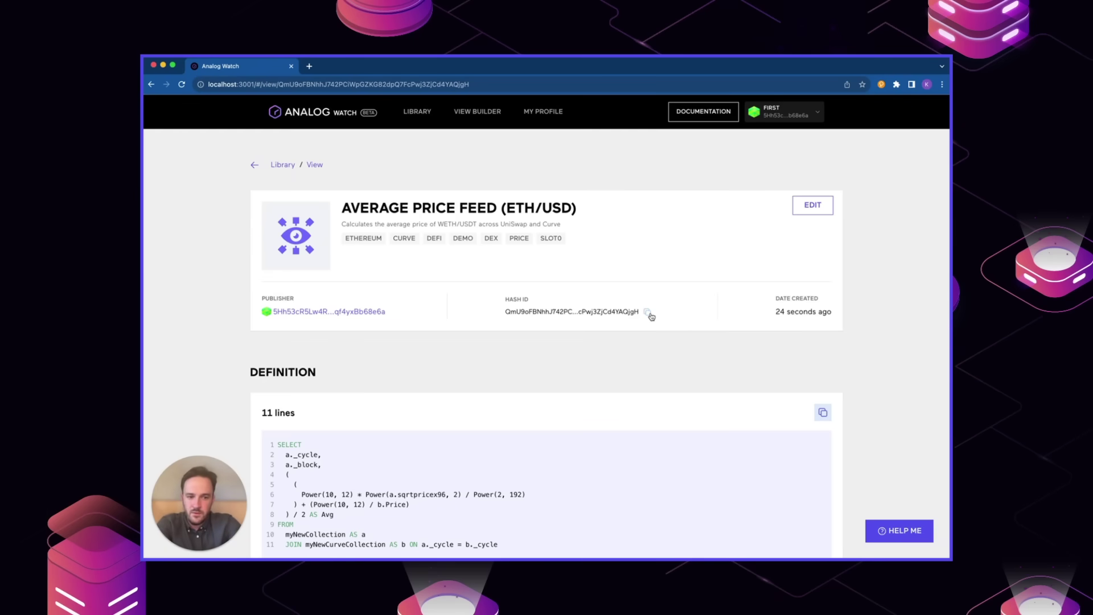
{"action": "scroll", "coordinate": [649, 315], "scroll_direction": "down", "scroll_amount": 15}
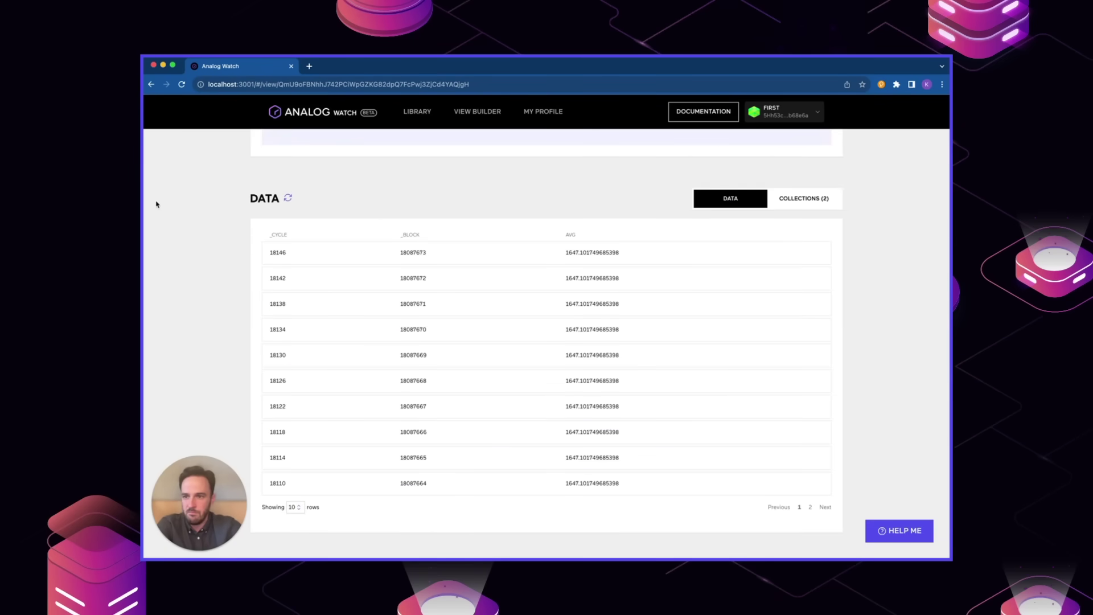
{"action": "scroll", "coordinate": [798, 292], "scroll_direction": "up", "scroll_amount": 15}
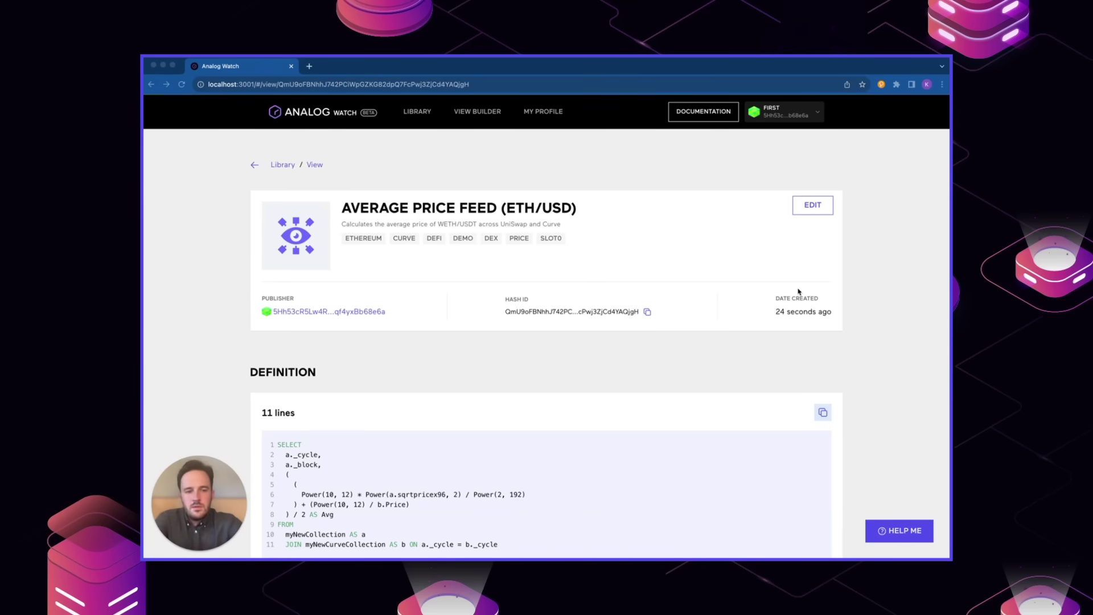